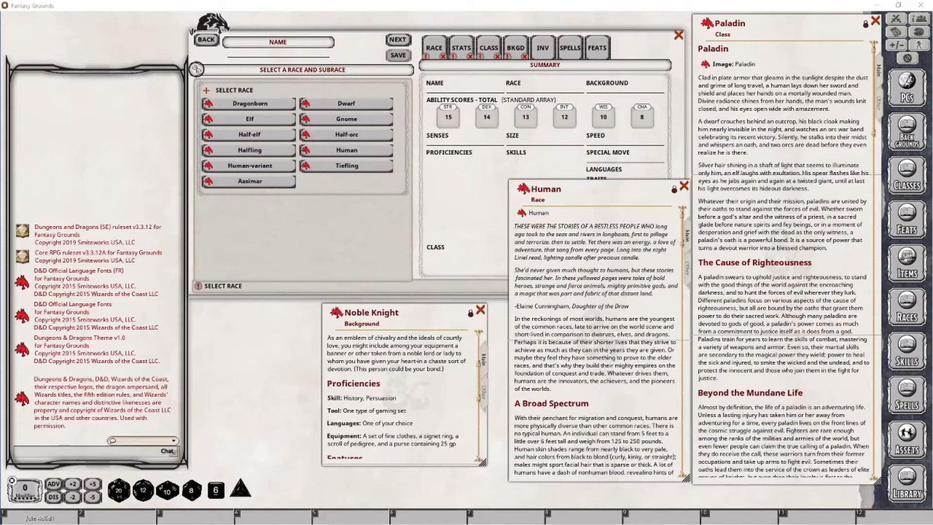
{"action": "left_click", "coordinate": [434, 243]}
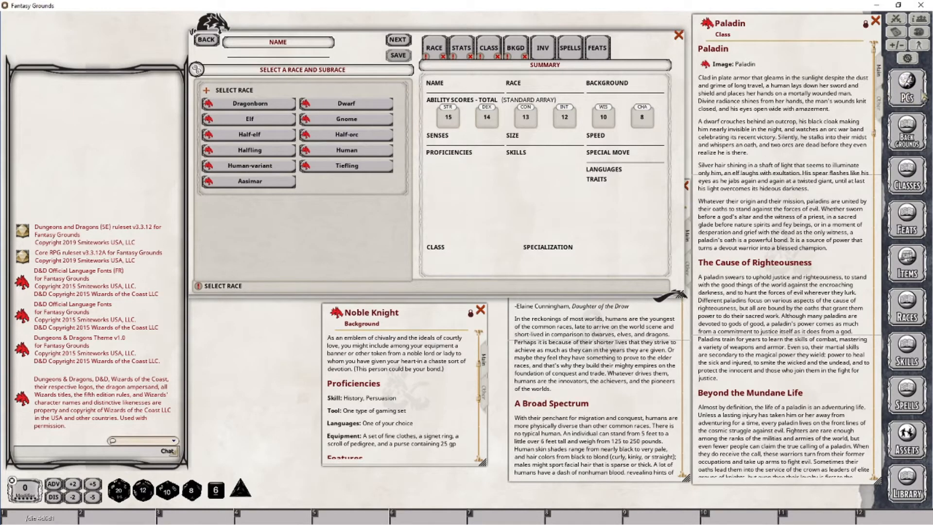
{"action": "left_click", "coordinate": [907, 94]}
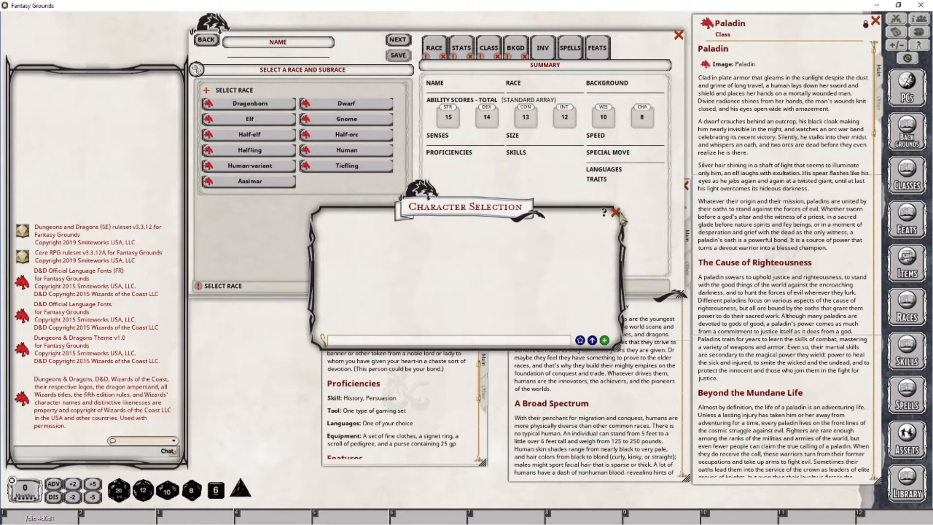
{"action": "left_click", "coordinate": [616, 213]}
{"action": "left_click", "coordinate": [906, 91]}
{"action": "left_click", "coordinate": [615, 212]}
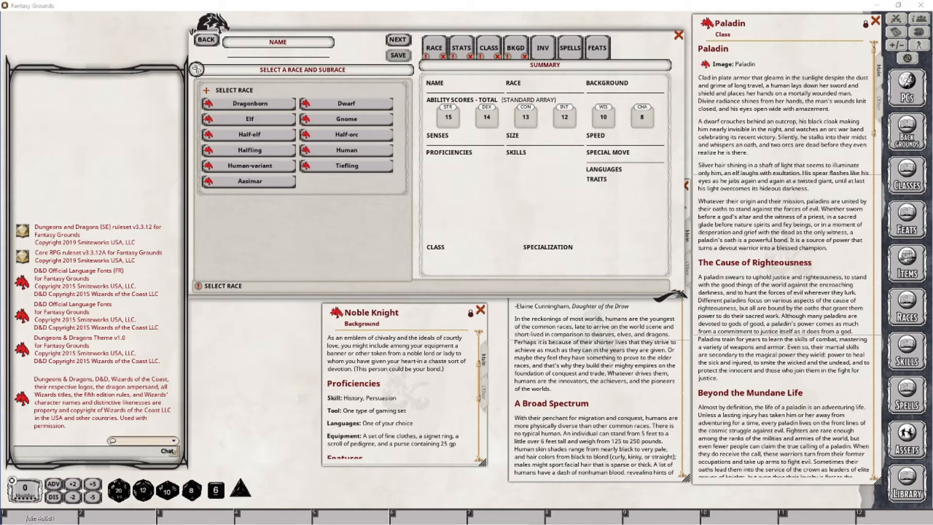
- Choose Human as the character's race and Celestial as the additional language
{"action": "left_click", "coordinate": [343, 152]}
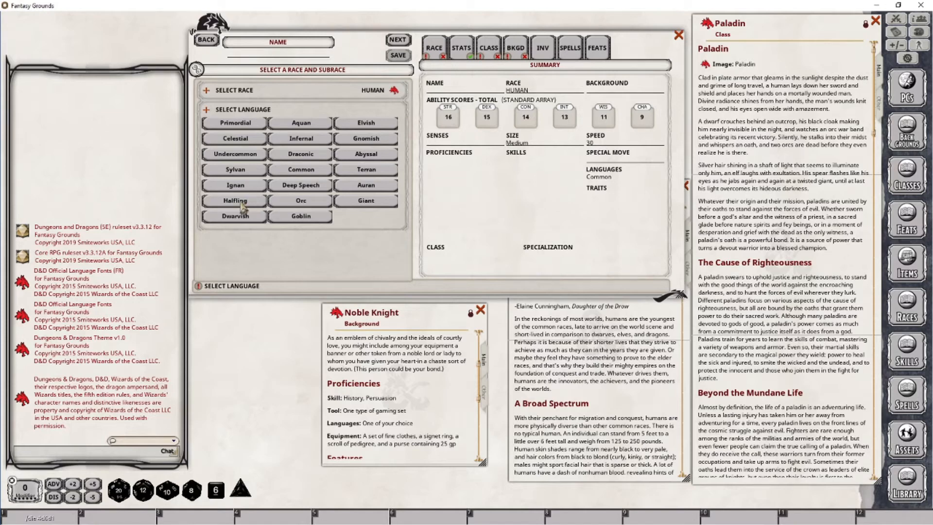
{"action": "left_click", "coordinate": [248, 141]}
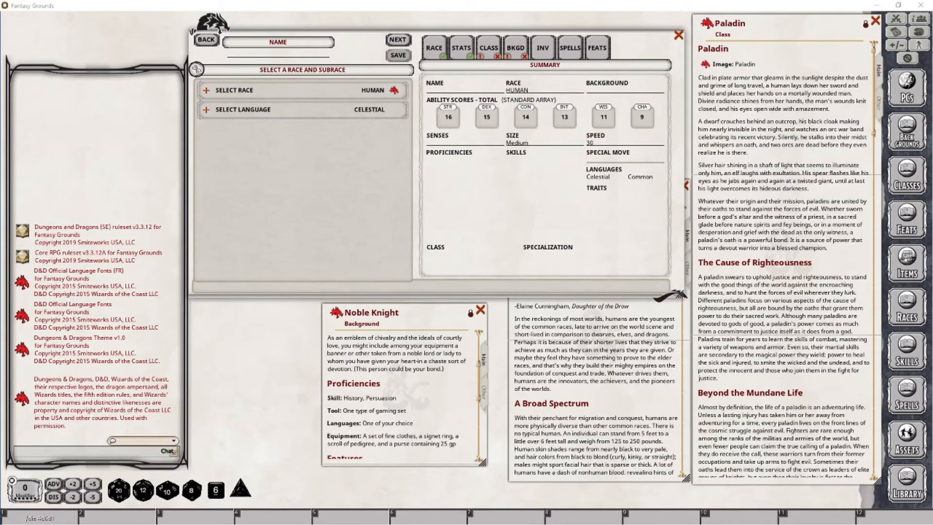
- Generate the character's ability scores with the Dice Roll method instead of the standard array
{"action": "scroll", "coordinate": [783, 258], "scroll_direction": "down", "scroll_amount": 10}
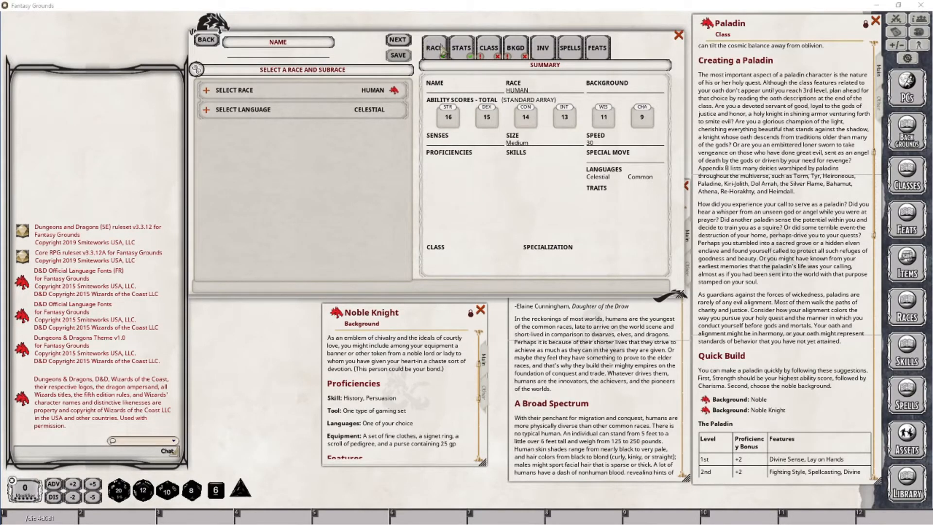
{"action": "left_click", "coordinate": [462, 48]}
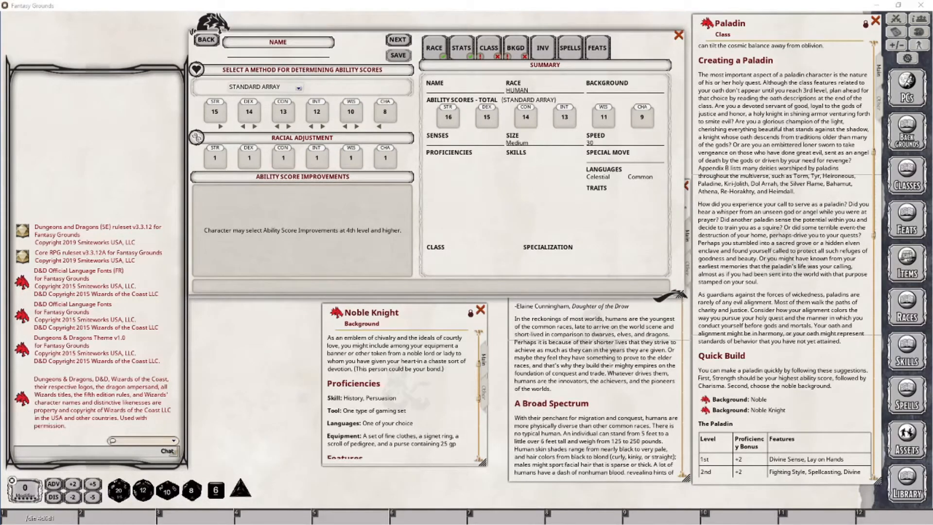
{"action": "left_click", "coordinate": [298, 89]}
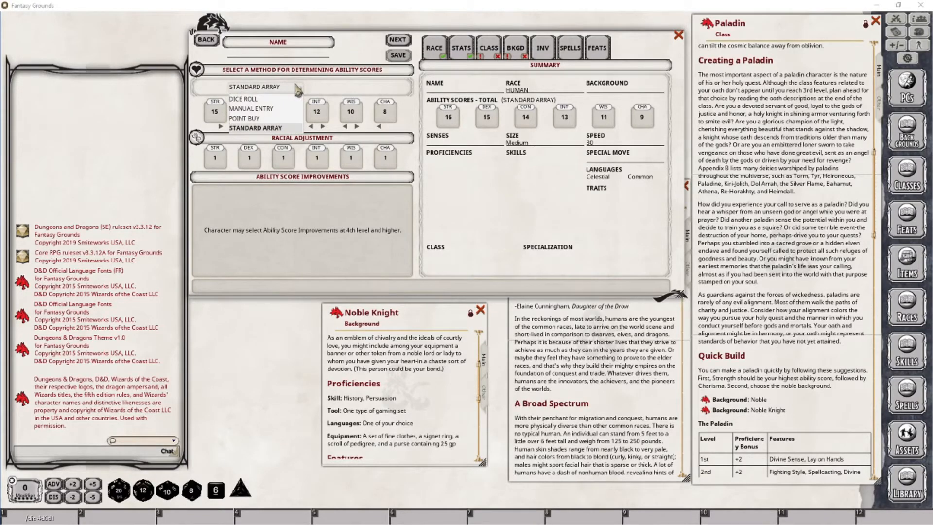
{"action": "left_click", "coordinate": [248, 99]}
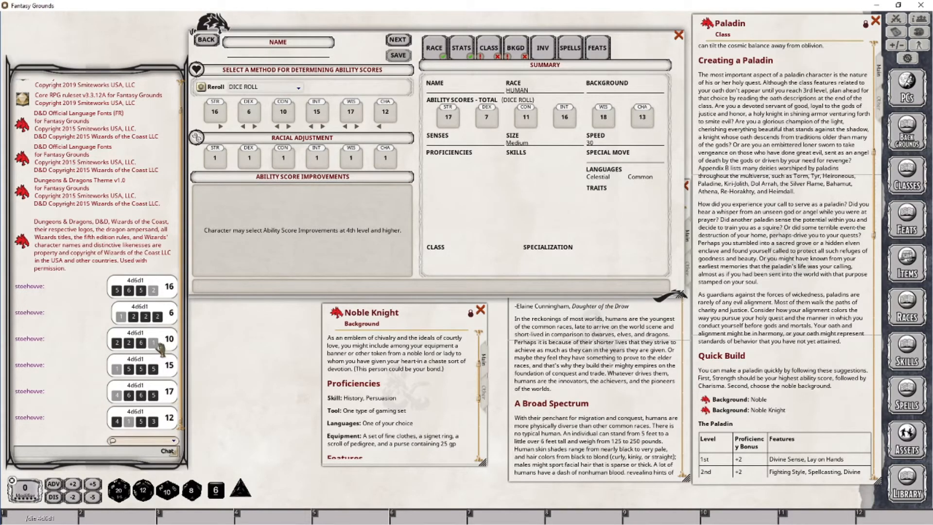
- Rearrange the rolled base ability scores to STR 17, DEX 10, CON 15, INT 6, WIS 16 and CHA 12
{"action": "left_click", "coordinate": [624, 343]}
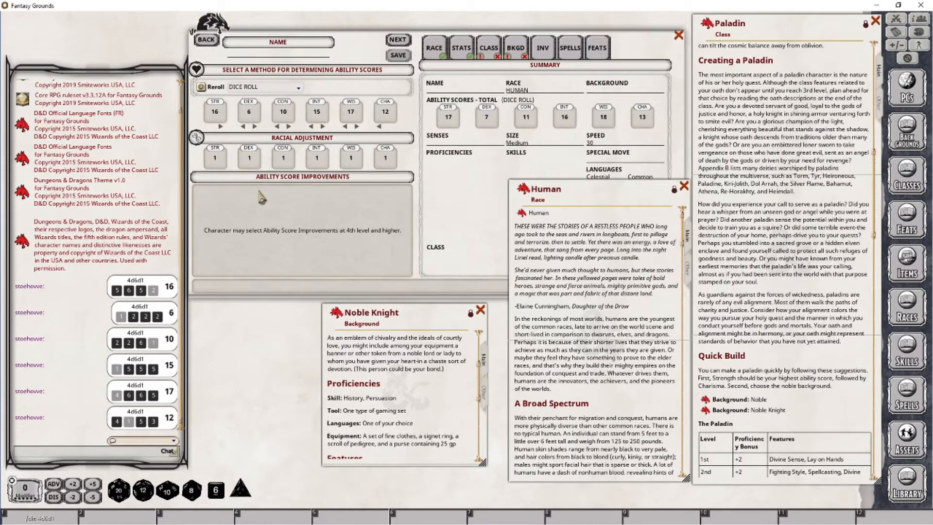
{"action": "left_click", "coordinate": [255, 126]}
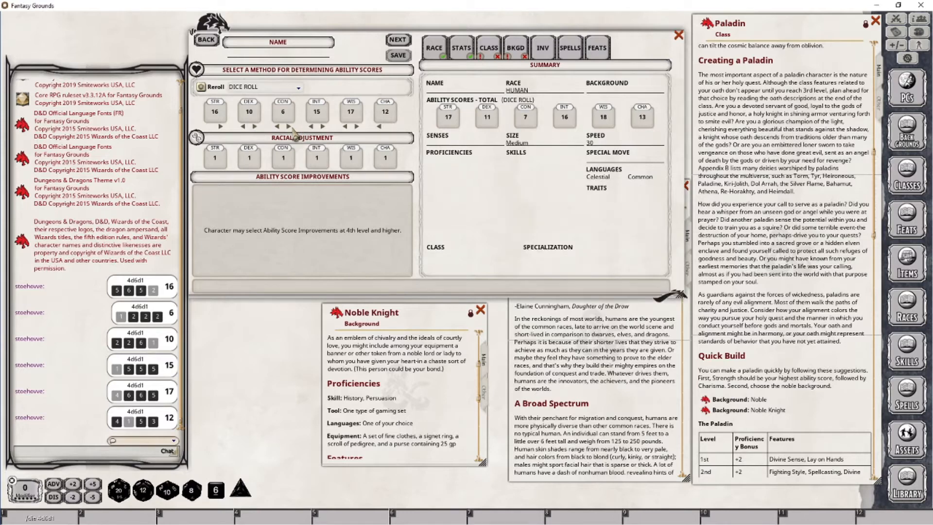
{"action": "left_click", "coordinate": [288, 126]}
{"action": "left_click", "coordinate": [345, 126]}
{"action": "left_click", "coordinate": [311, 126]}
{"action": "left_click", "coordinate": [277, 126]}
{"action": "left_click", "coordinate": [242, 127]}
{"action": "left_click", "coordinate": [254, 127]}
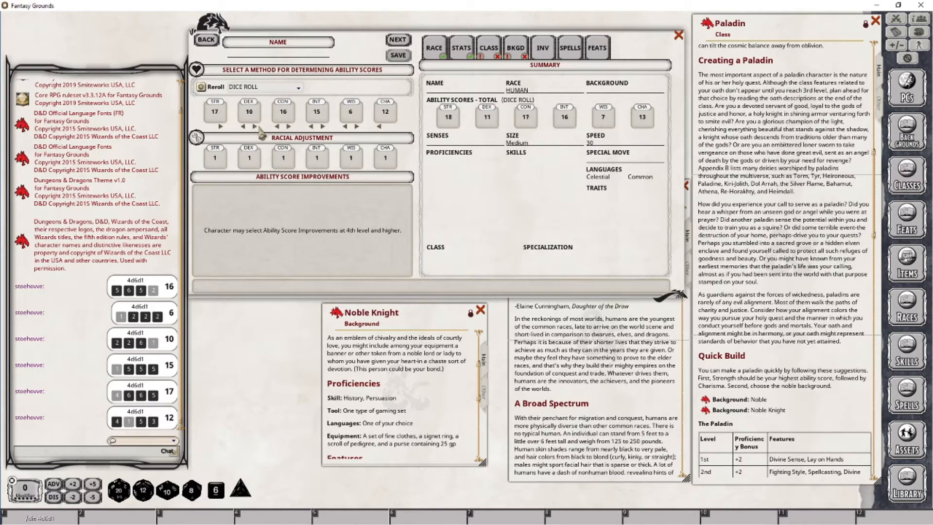
{"action": "left_click", "coordinate": [289, 126]}
{"action": "left_click", "coordinate": [322, 126]}
- Choose Paladin as the class, with Medicine and Religion as the skill proficiencies
{"action": "left_click", "coordinate": [486, 52]}
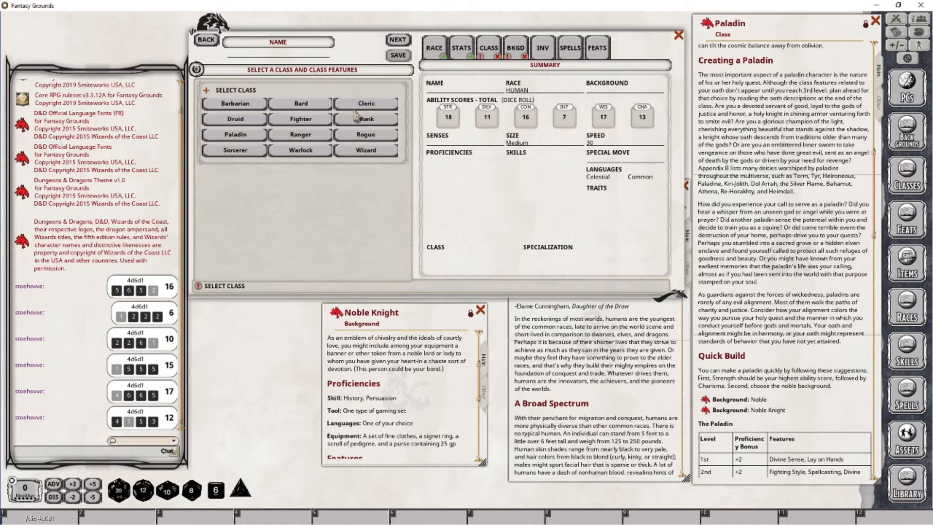
{"action": "left_click", "coordinate": [245, 138]}
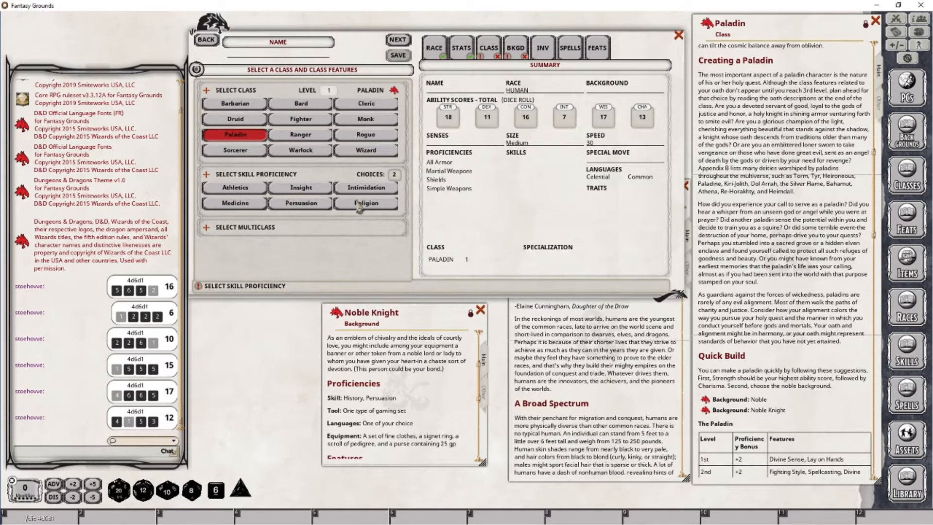
{"action": "left_click", "coordinate": [235, 204]}
{"action": "left_click", "coordinate": [361, 205]}
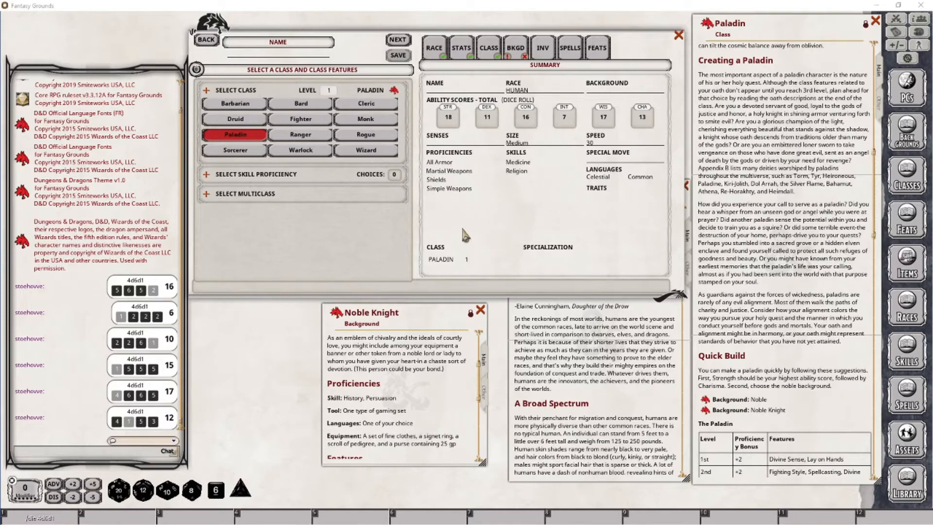
- Choose the Noble Knight background with Dragonchess Set as the tool proficiency and Elvish as the language
{"action": "left_click", "coordinate": [524, 48]}
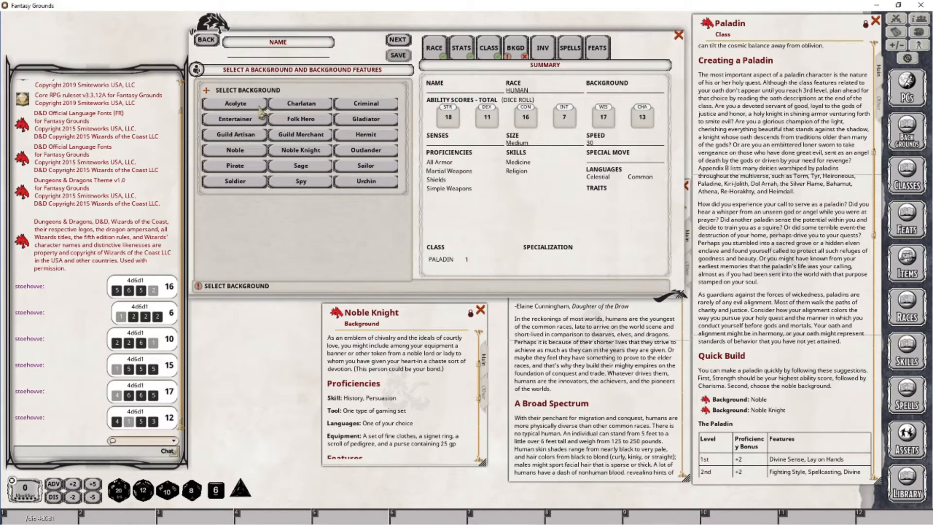
{"action": "left_click", "coordinate": [297, 153]}
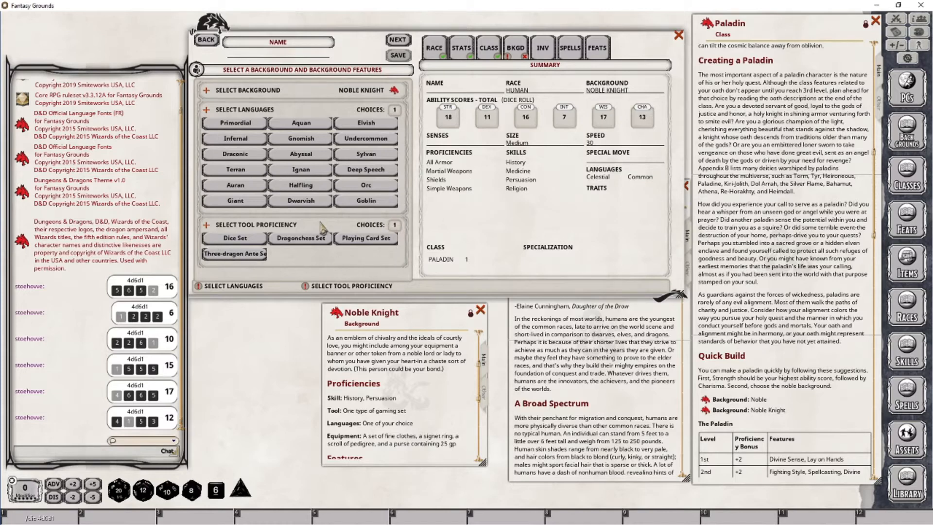
{"action": "left_click", "coordinate": [298, 239]}
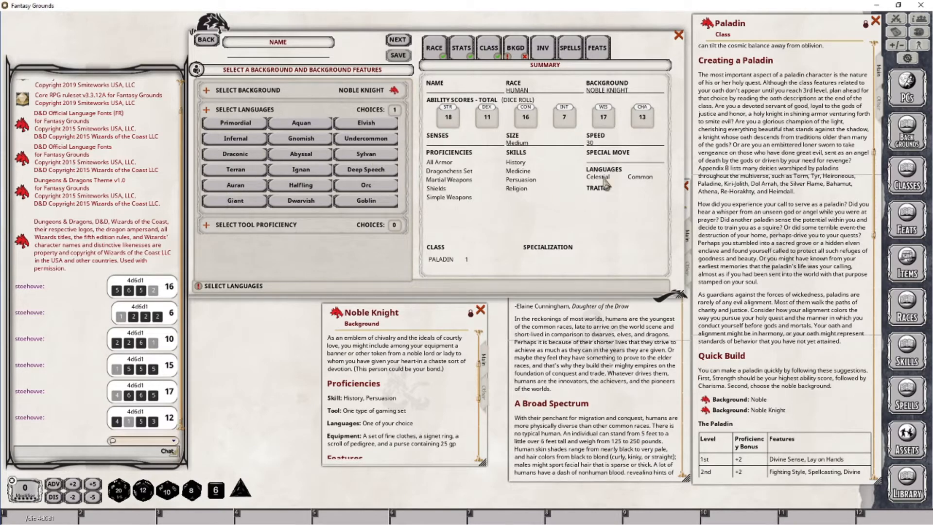
{"action": "left_click", "coordinate": [367, 125]}
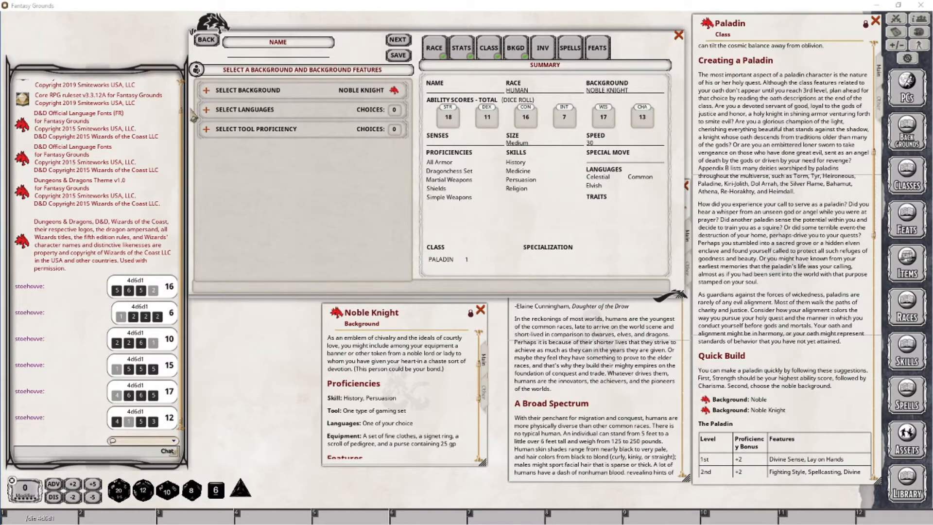
- Name the character The Paladin
{"action": "left_click", "coordinate": [252, 57]}
{"action": "type", "text": "TH"}
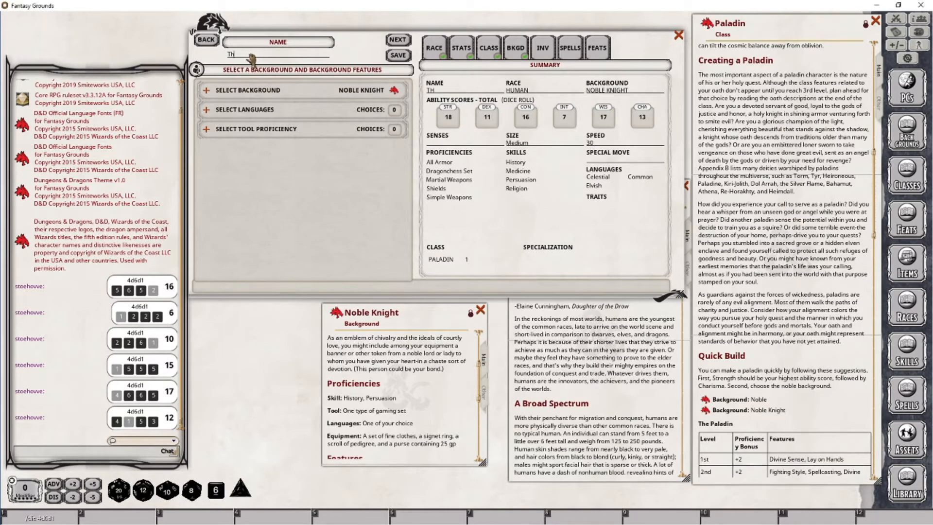
{"action": "type", "text": "e Paladin"}
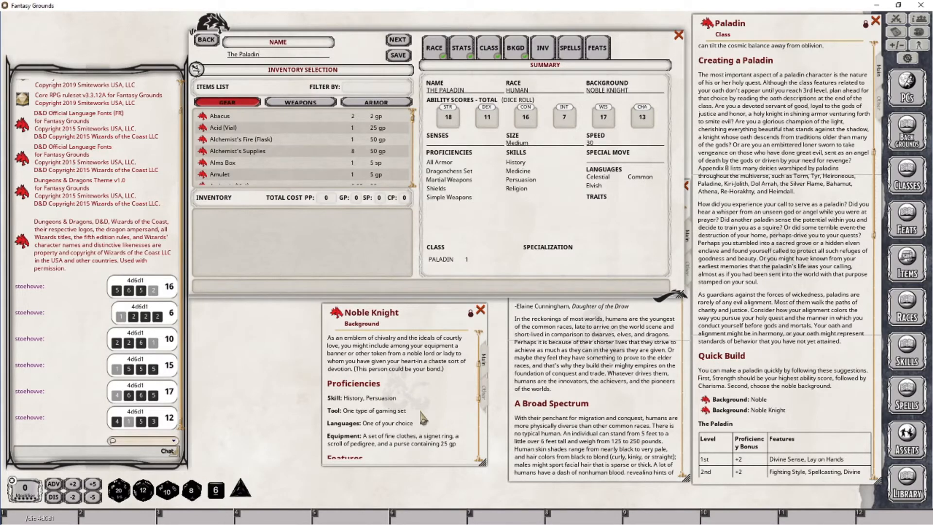
- Examine the spell selection and the starting equipment options in the Paladin class description
{"action": "left_click", "coordinate": [570, 48]}
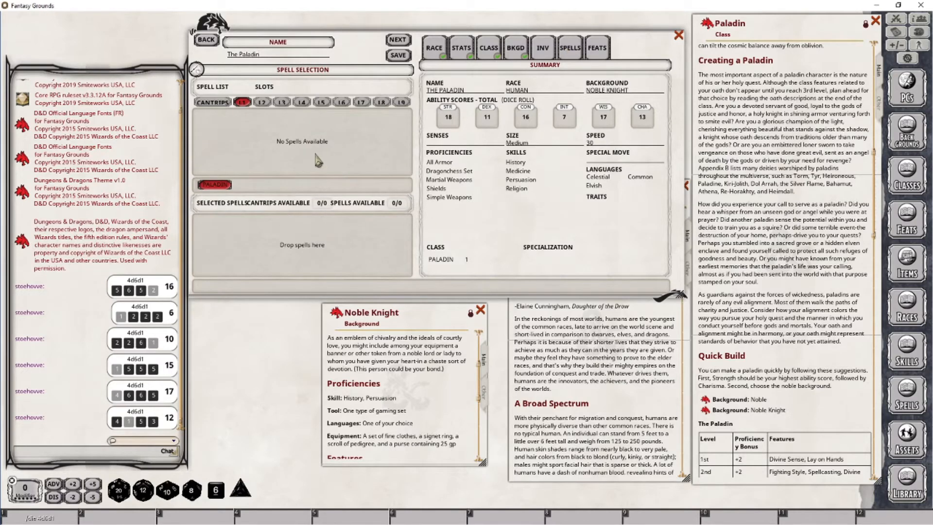
{"action": "left_click", "coordinate": [546, 51]}
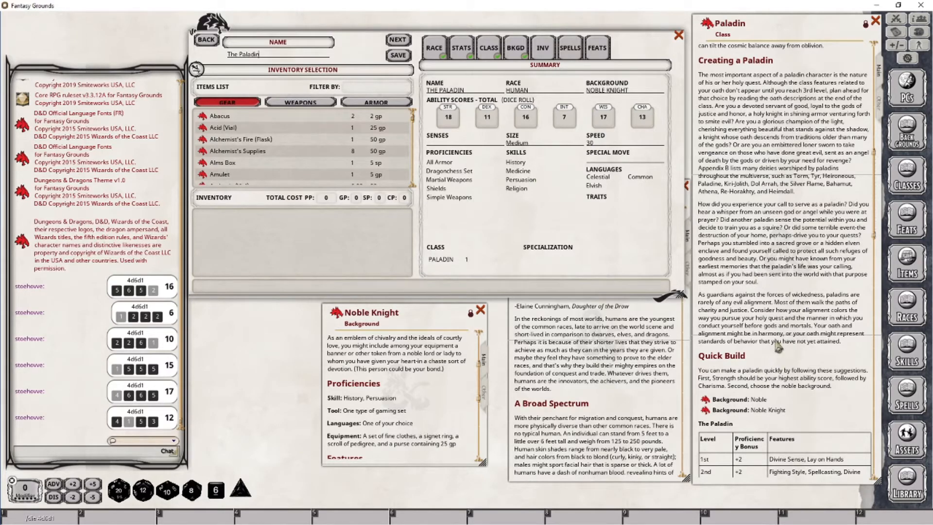
{"action": "scroll", "coordinate": [785, 319], "scroll_direction": "down", "scroll_amount": 15}
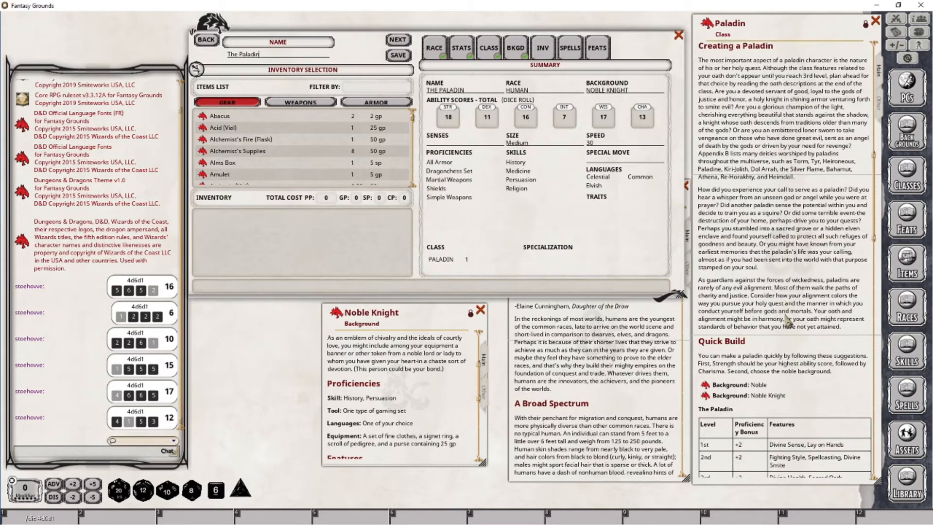
{"action": "scroll", "coordinate": [813, 304], "scroll_direction": "down", "scroll_amount": 10}
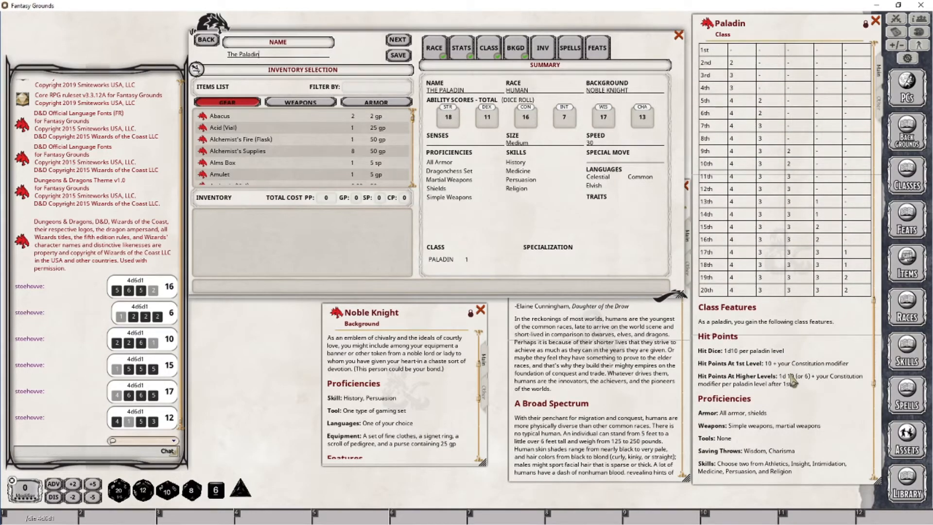
{"action": "scroll", "coordinate": [818, 381], "scroll_direction": "down", "scroll_amount": 3}
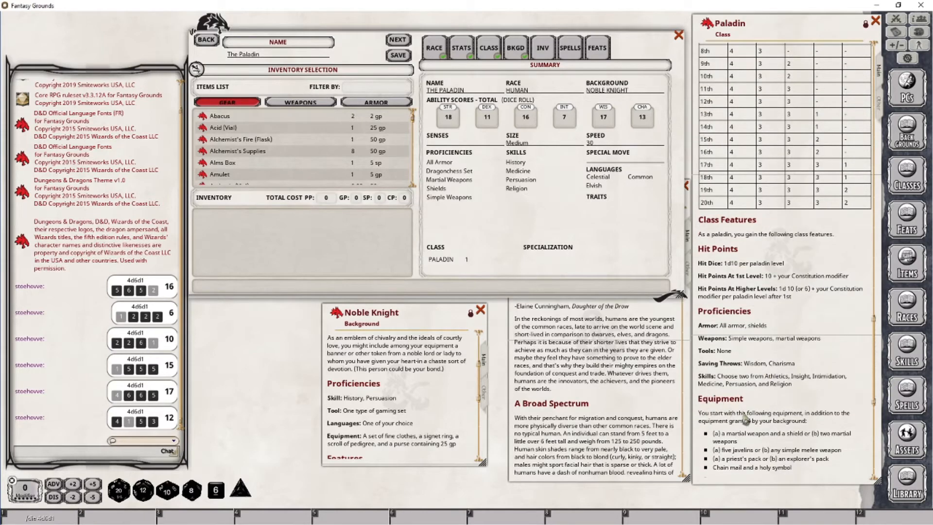
{"action": "scroll", "coordinate": [797, 382], "scroll_direction": "down", "scroll_amount": 3}
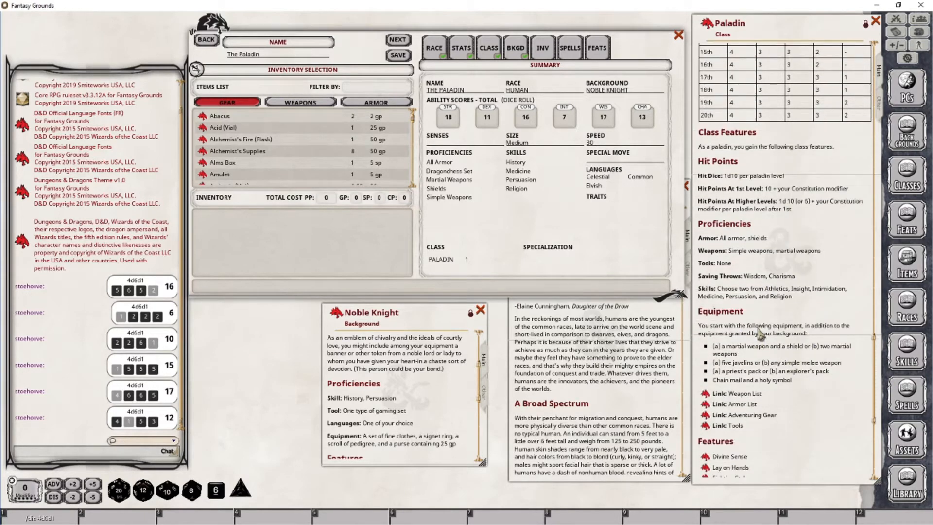
{"action": "scroll", "coordinate": [760, 332], "scroll_direction": "down", "scroll_amount": 2}
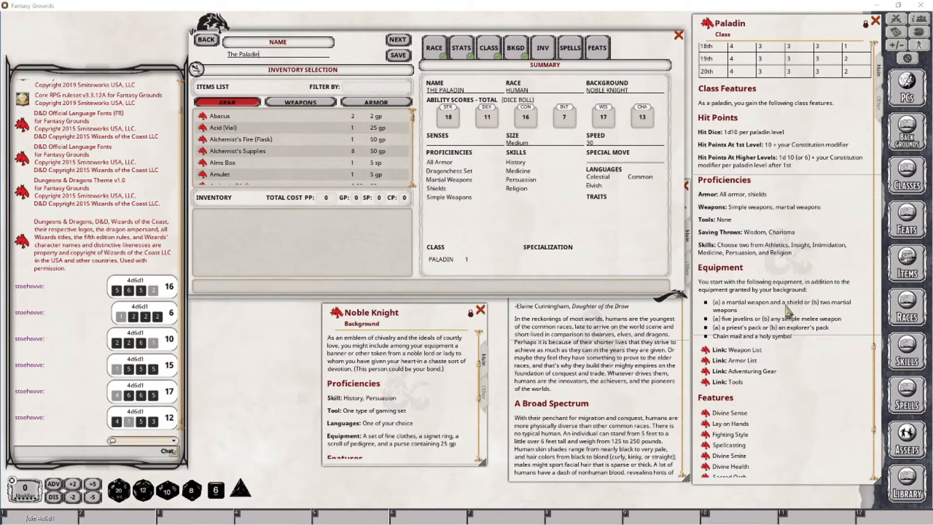
- Filter the armor items by "shie" and add a Shield to the character's inventory
{"action": "left_click", "coordinate": [353, 102]}
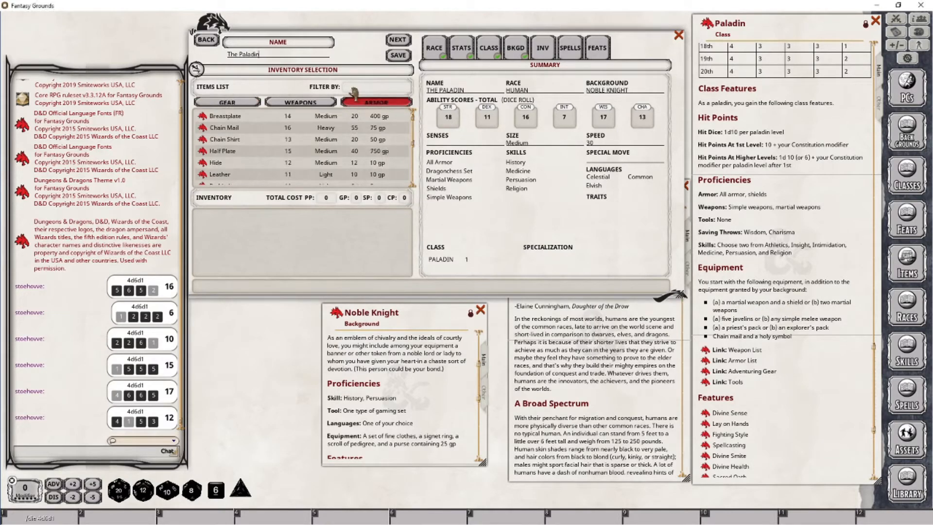
{"action": "left_click", "coordinate": [325, 103]}
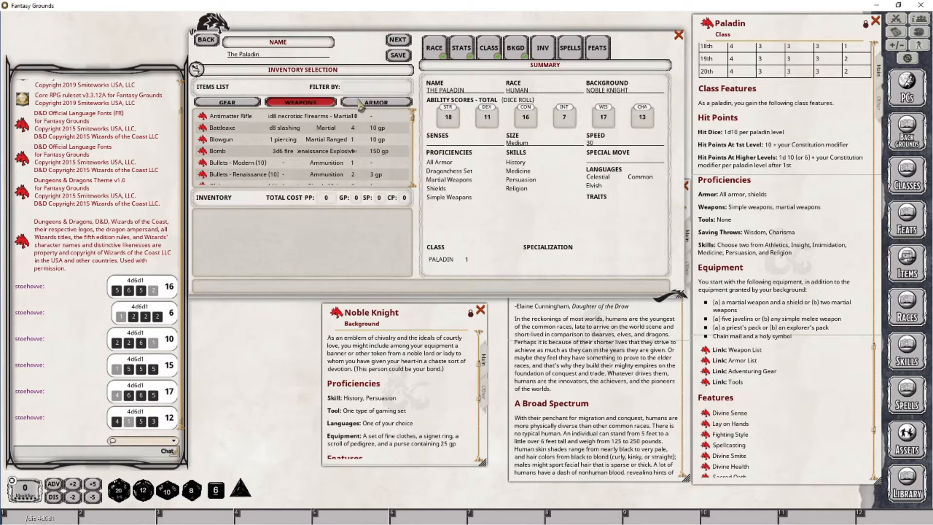
{"action": "left_click", "coordinate": [357, 90]}
{"action": "type", "text": "shie"}
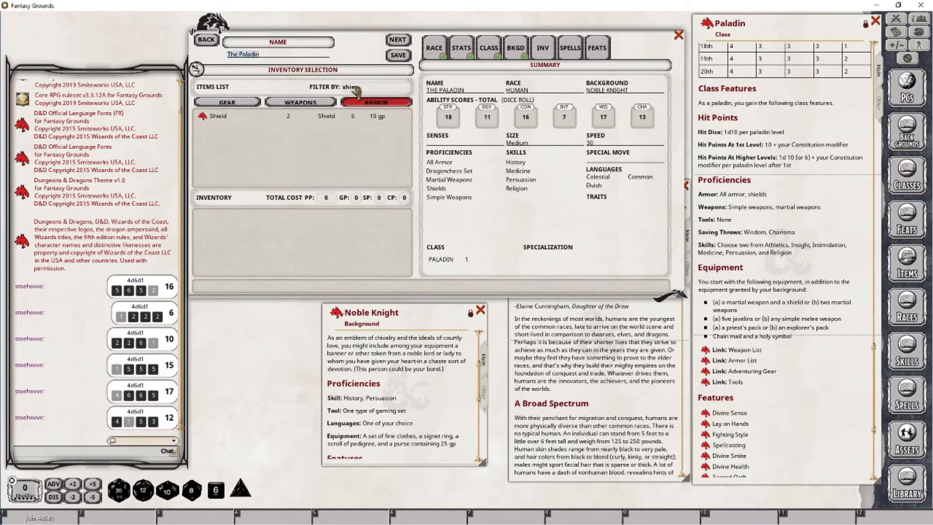
{"action": "left_click_drag", "start_coordinate": [206, 118], "coordinate": [228, 241]}
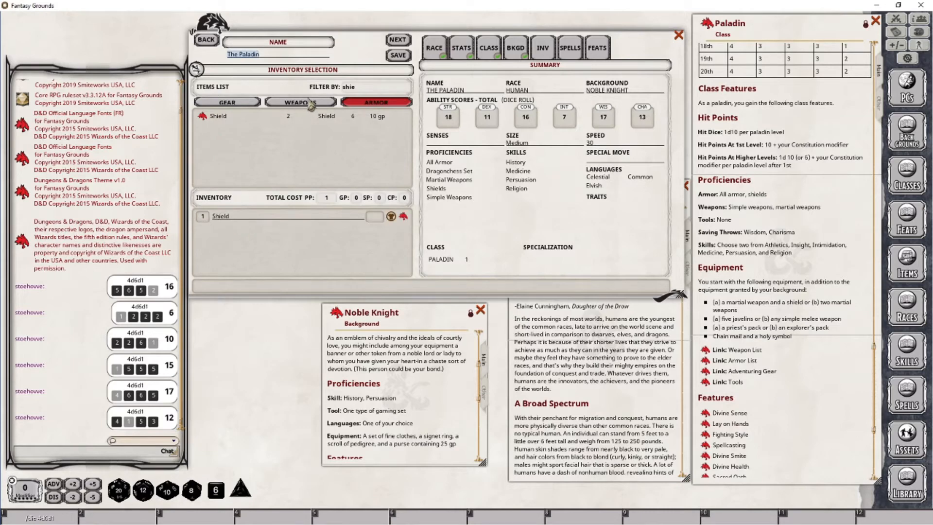
- Filter the weapons by "long" and add a Longsword to the character's inventory
{"action": "left_click", "coordinate": [309, 103]}
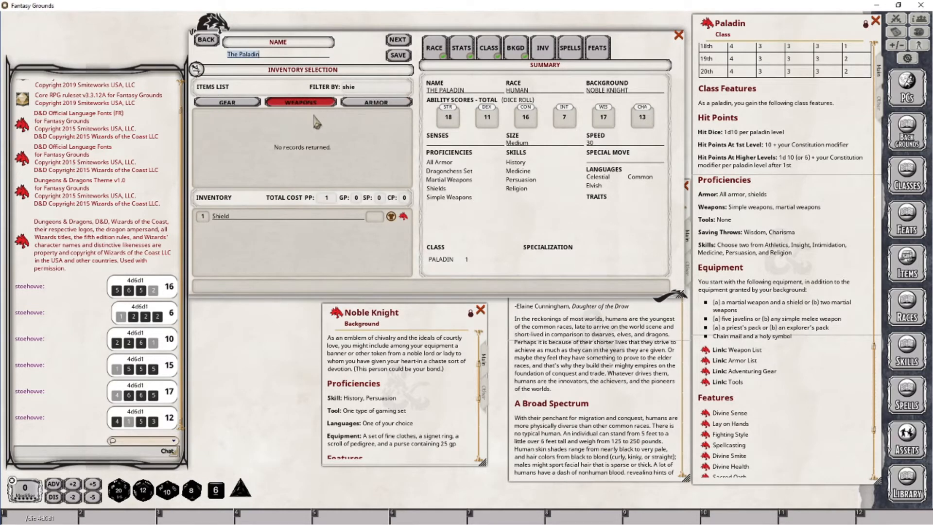
{"action": "left_click", "coordinate": [367, 91]}
{"action": "key", "text": "BackSpace"}
{"action": "key", "text": "BackSpace"}
{"action": "key", "text": "BackSpace"}
{"action": "key", "text": "BackSpace"}
{"action": "type", "text": "long"}
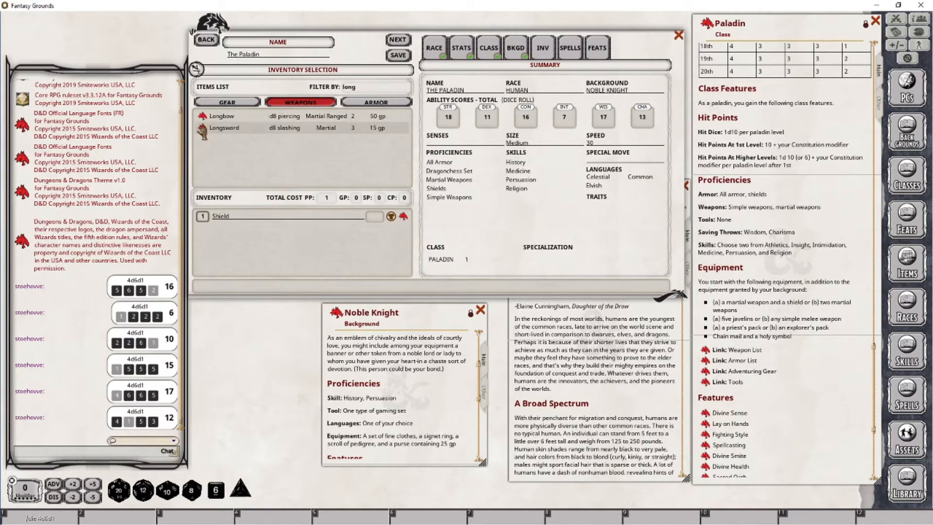
{"action": "left_click_drag", "start_coordinate": [208, 128], "coordinate": [229, 231]}
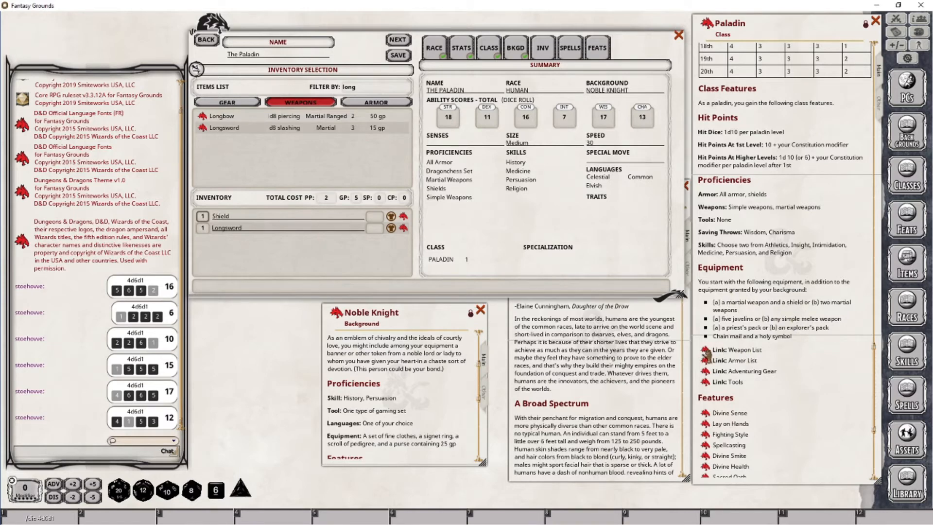
- Open the Weapon List linked in the Paladin class description and review the simple and martial weapons
{"action": "left_click", "coordinate": [705, 350]}
{"action": "left_click_drag", "start_coordinate": [627, 204], "coordinate": [532, 197]}
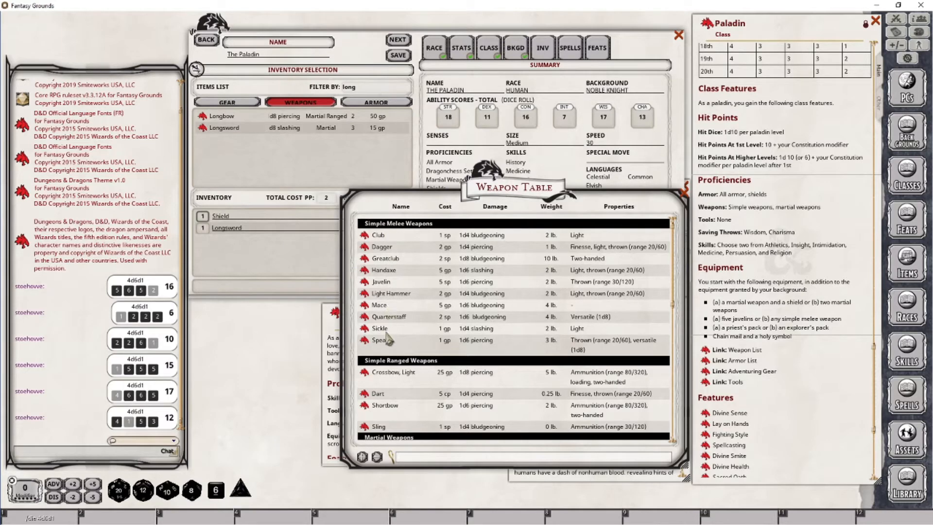
{"action": "scroll", "coordinate": [413, 339], "scroll_direction": "down", "scroll_amount": 9}
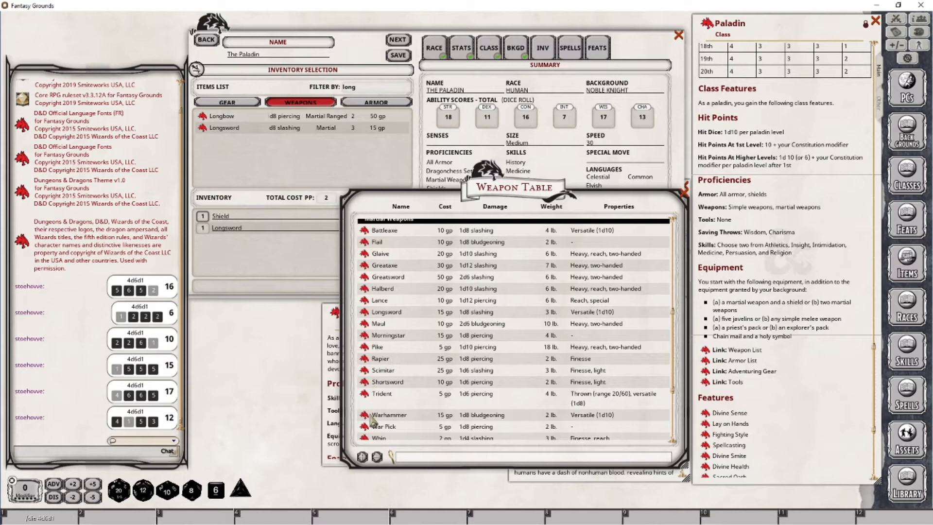
{"action": "scroll", "coordinate": [411, 389], "scroll_direction": "down", "scroll_amount": 3}
{"action": "scroll", "coordinate": [415, 389], "scroll_direction": "up", "scroll_amount": 2}
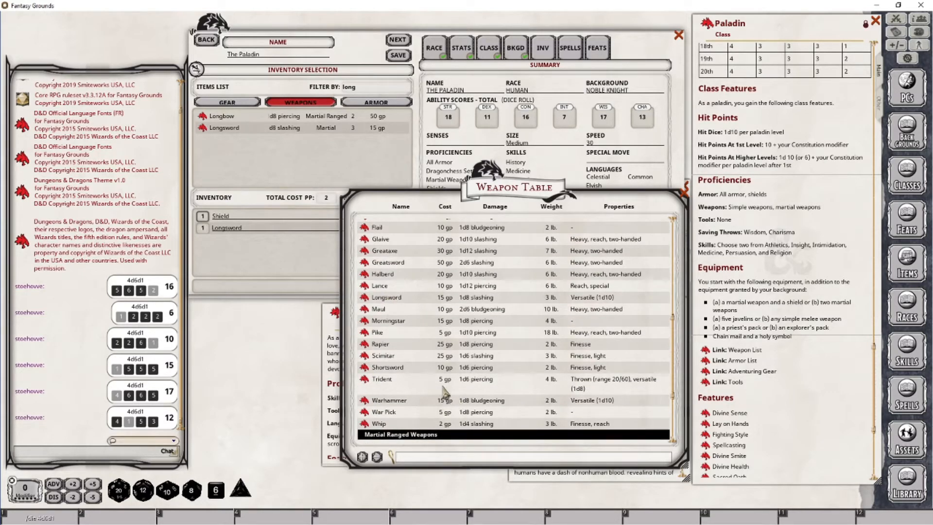
{"action": "scroll", "coordinate": [456, 381], "scroll_direction": "up", "scroll_amount": 12}
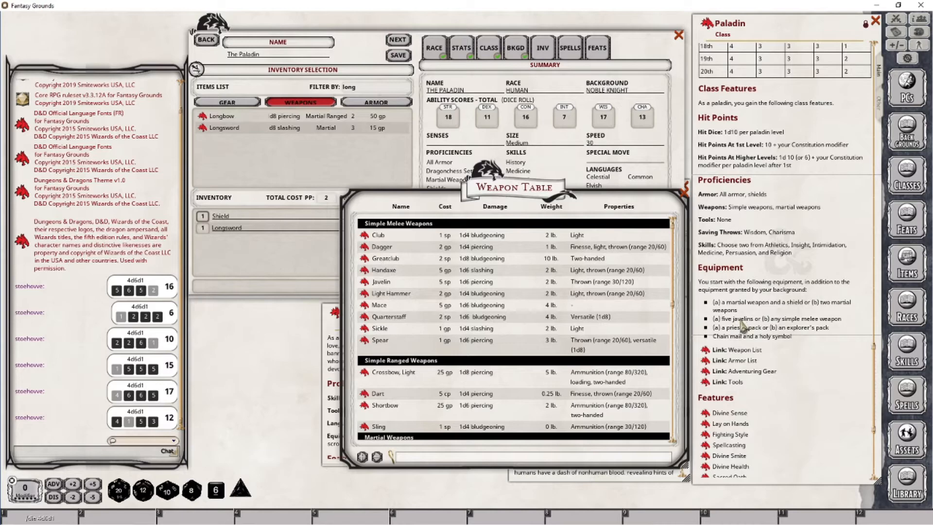
{"action": "left_click_drag", "start_coordinate": [490, 194], "coordinate": [656, 206]}
- Filter the weapons by "jav" and add a Javelin to the character's inventory
{"action": "left_click", "coordinate": [364, 87]}
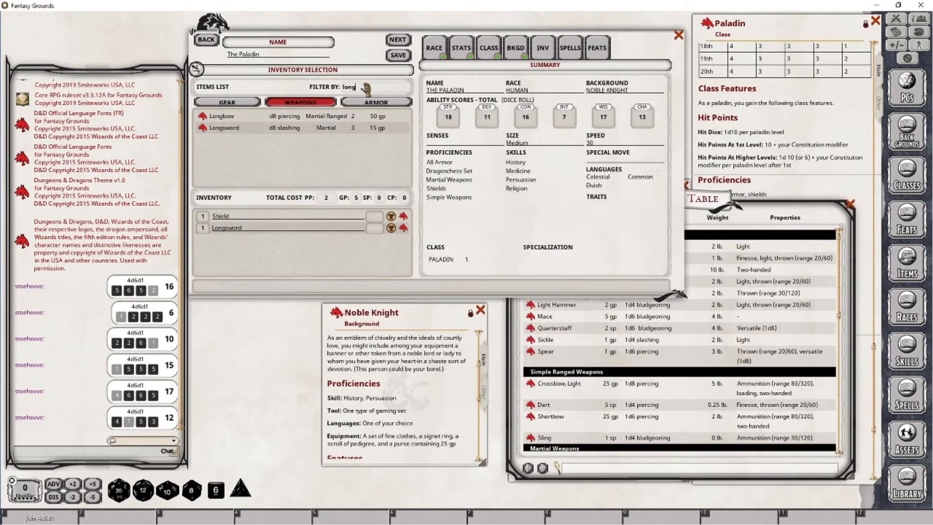
{"action": "key", "text": "BackSpace"}
{"action": "key", "text": "BackSpace"}
{"action": "key", "text": "BackSpace"}
{"action": "key", "text": "BackSpace"}
{"action": "type", "text": "jav"}
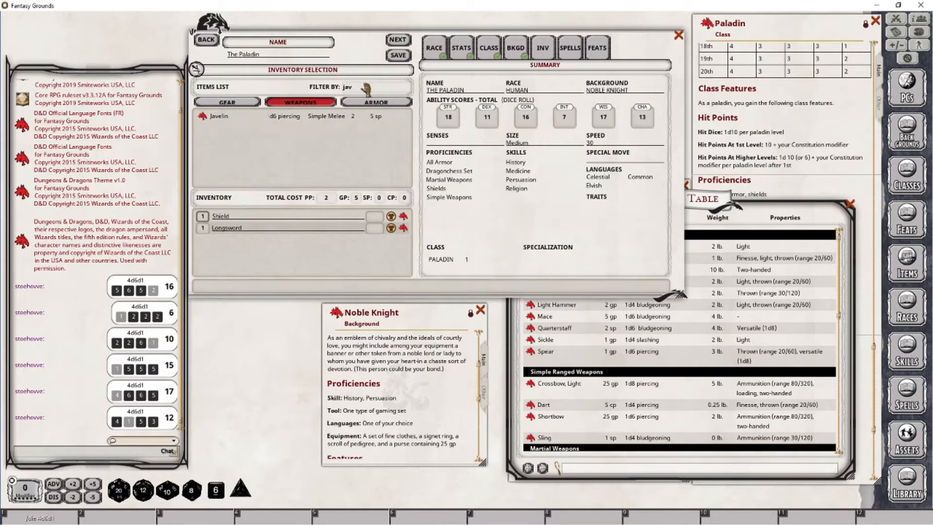
{"action": "left_click_drag", "start_coordinate": [203, 121], "coordinate": [222, 257]}
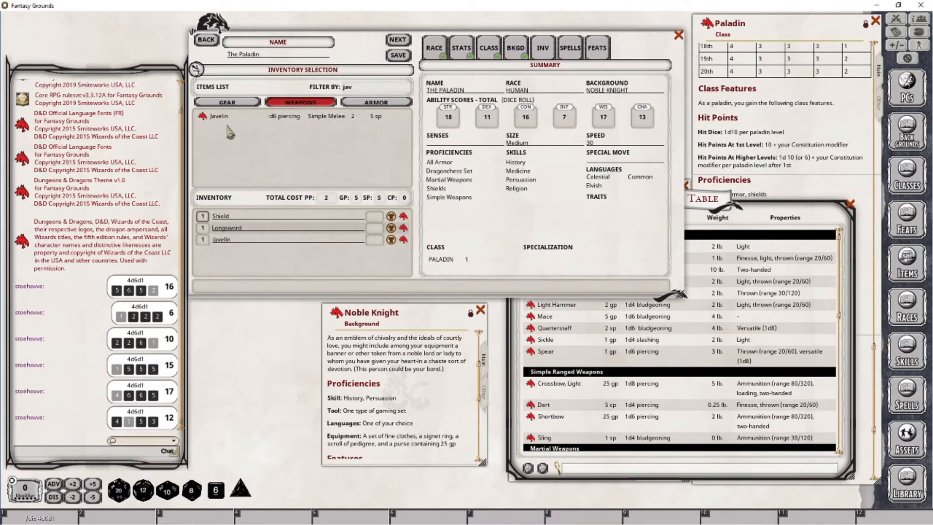
- Set the Javelin quantity in the inventory to 5 and close the Weapon Table
{"action": "left_click", "coordinate": [203, 239]}
{"action": "type", "text": "5"}
{"action": "left_click", "coordinate": [234, 267]}
{"action": "left_click", "coordinate": [739, 217]}
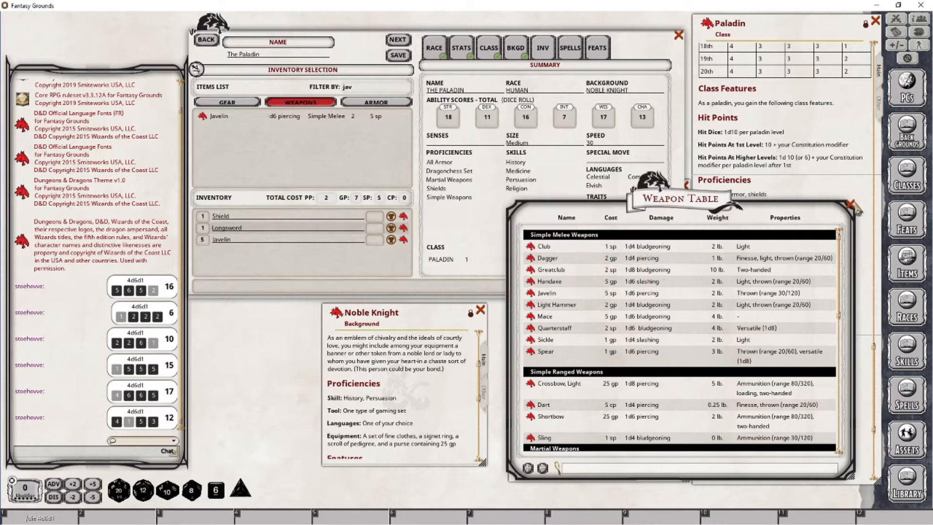
{"action": "left_click", "coordinate": [850, 203]}
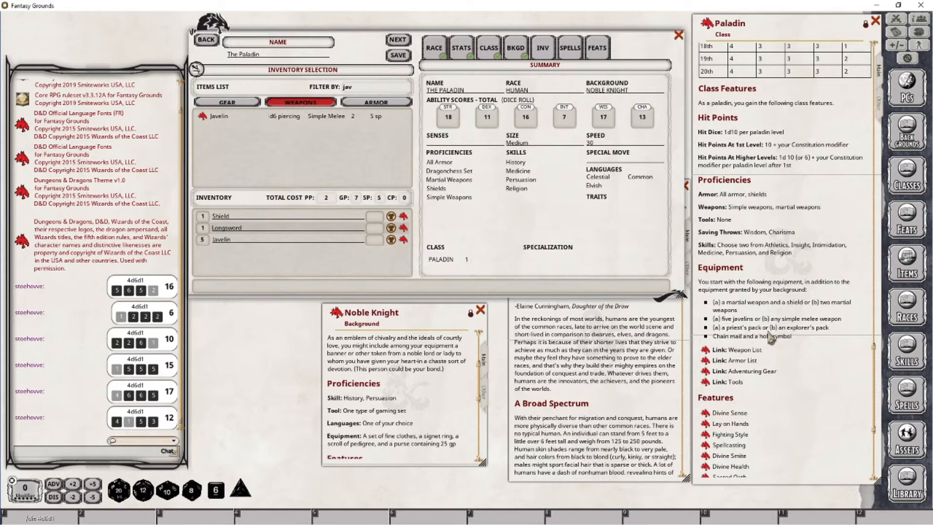
- Open the Adventuring Gear list from the Paladin class and compare the contents of the Priest's Pack and the Explorer's Pack
{"action": "left_click", "coordinate": [704, 371]}
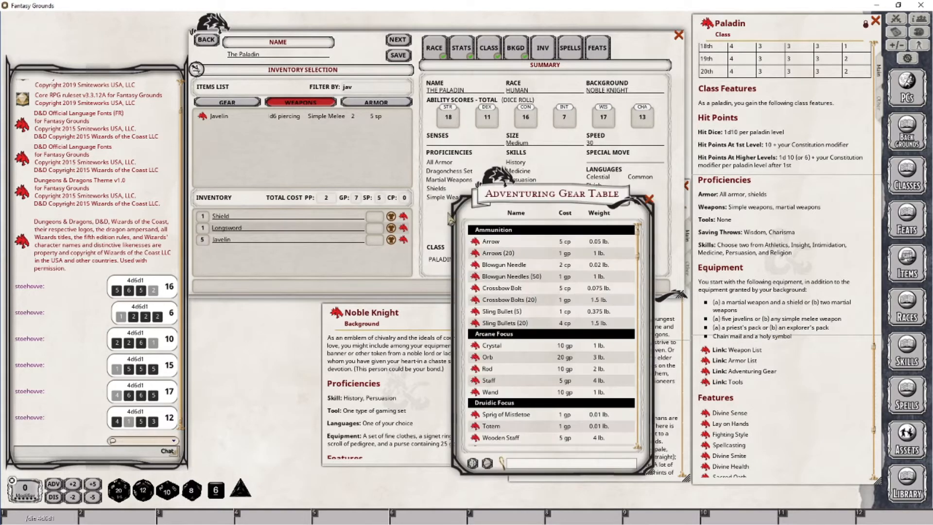
{"action": "scroll", "coordinate": [564, 378], "scroll_direction": "down", "scroll_amount": 5}
{"action": "scroll", "coordinate": [562, 379], "scroll_direction": "down", "scroll_amount": 4}
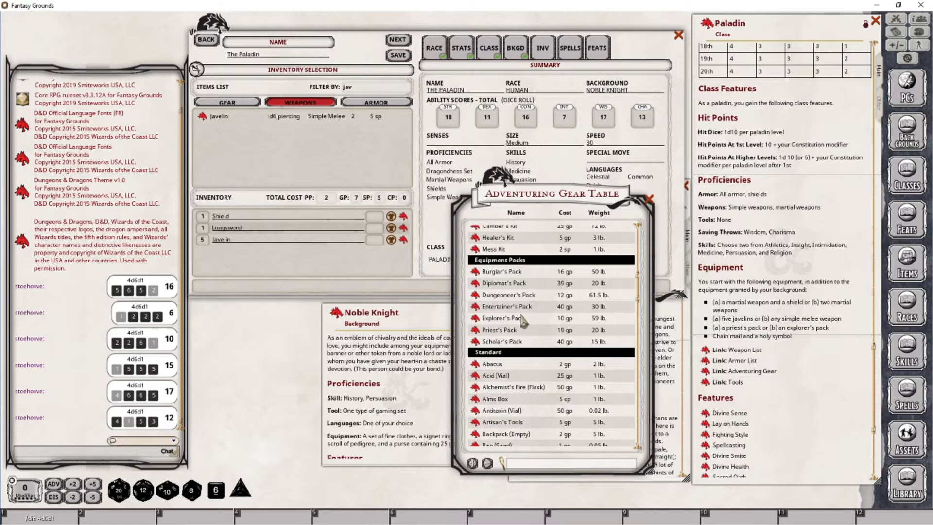
{"action": "left_click", "coordinate": [476, 330]}
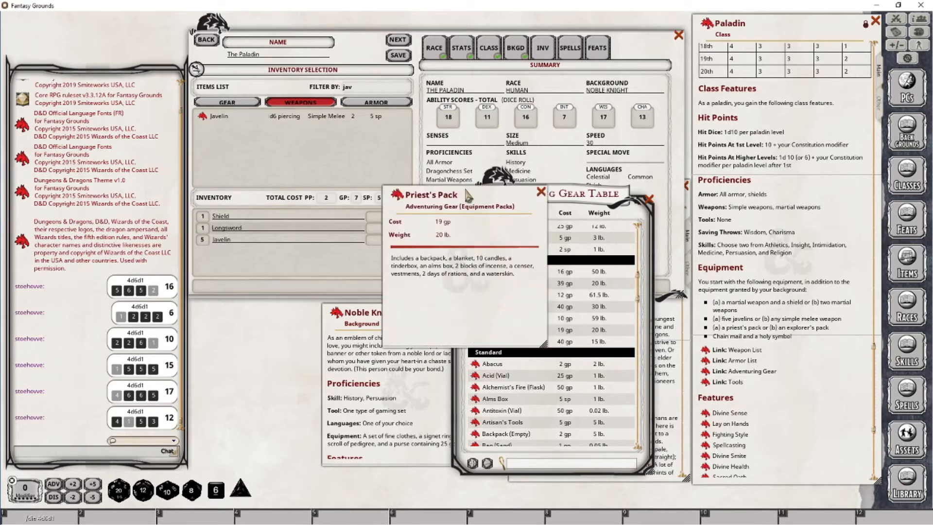
{"action": "left_click_drag", "start_coordinate": [471, 192], "coordinate": [292, 279]}
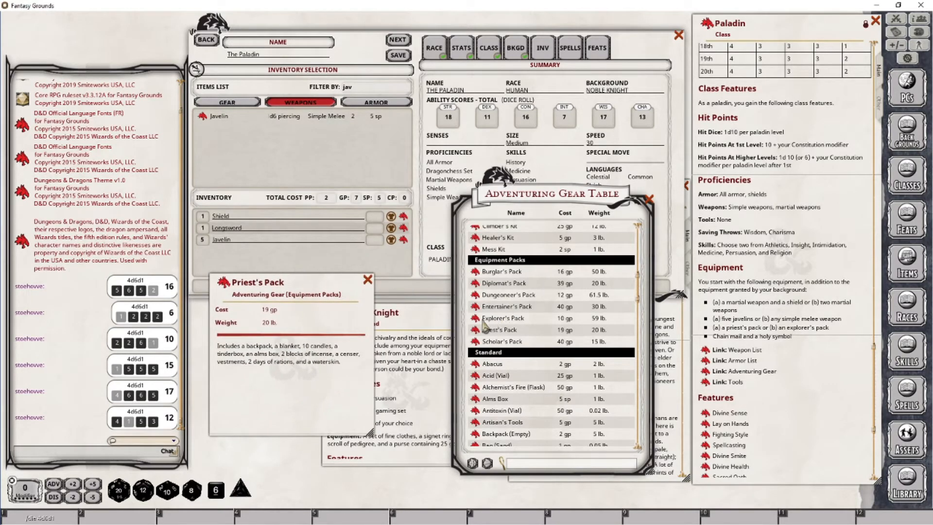
{"action": "left_click", "coordinate": [476, 320]}
{"action": "left_click_drag", "start_coordinate": [427, 288], "coordinate": [463, 278]}
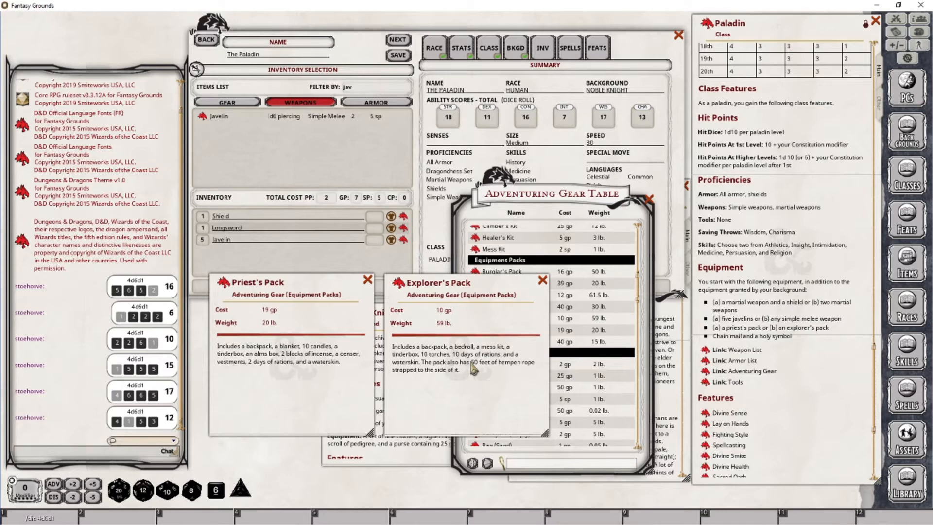
- Add the Explorer's Pack to the character's inventory and close both pack descriptions
{"action": "left_click", "coordinate": [368, 280]}
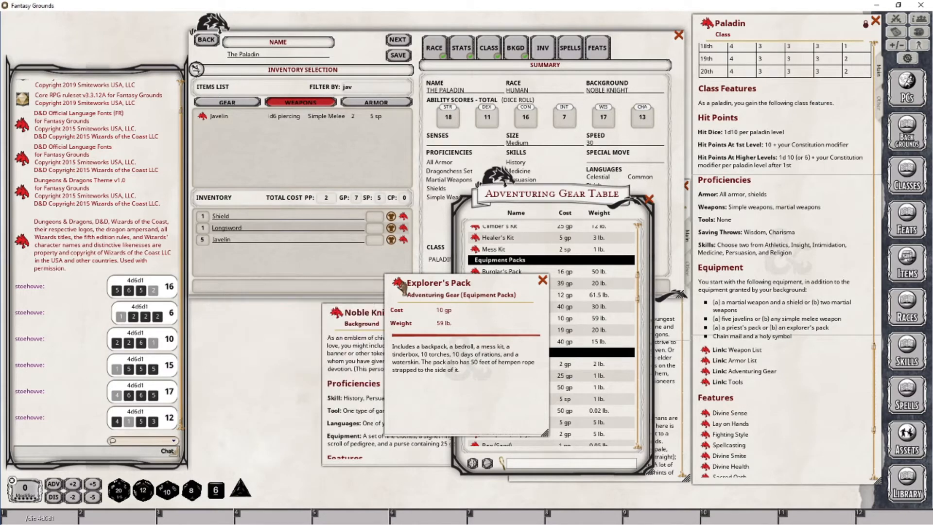
{"action": "left_click_drag", "start_coordinate": [399, 285], "coordinate": [269, 252]}
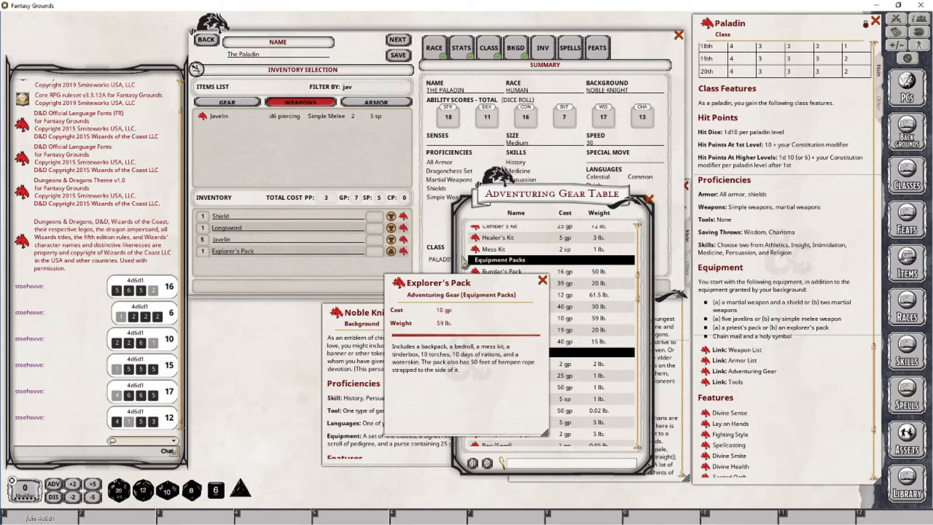
{"action": "left_click", "coordinate": [541, 282]}
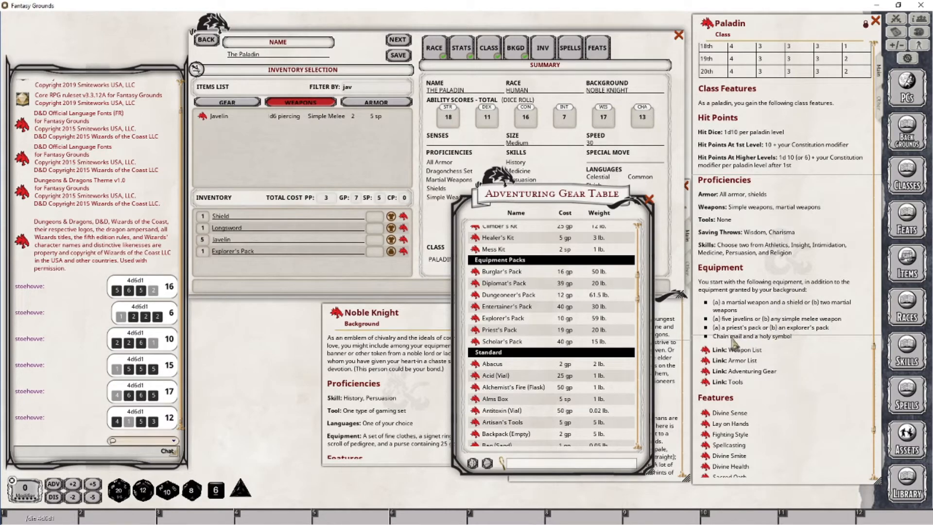
- Filter the armor items by "chain" and add Chain Mail to the character's inventory
{"action": "left_click", "coordinate": [371, 92]}
{"action": "key", "text": "BackSpace"}
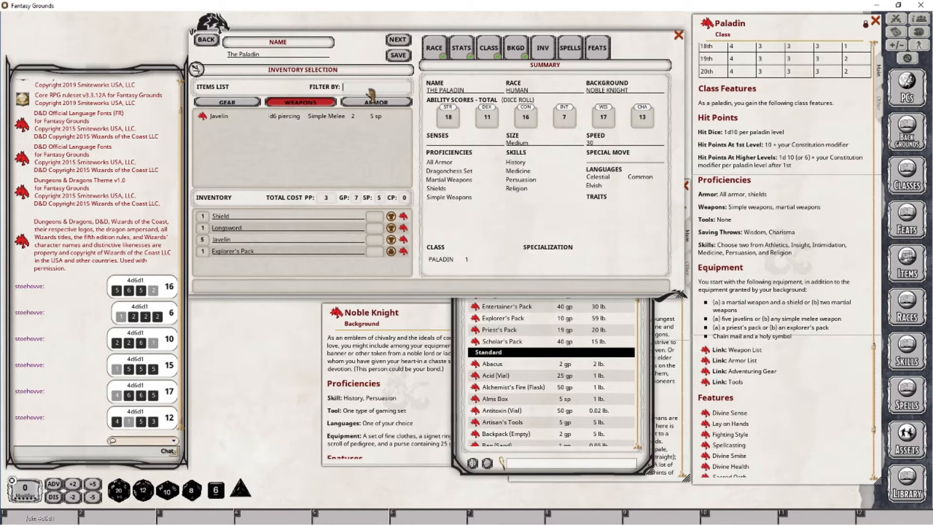
{"action": "type", "text": "chain"}
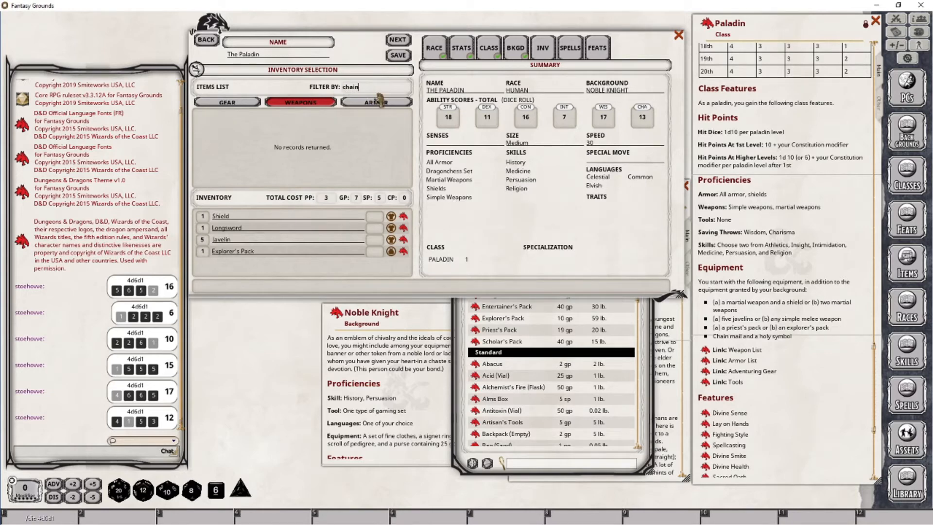
{"action": "left_click", "coordinate": [378, 103]}
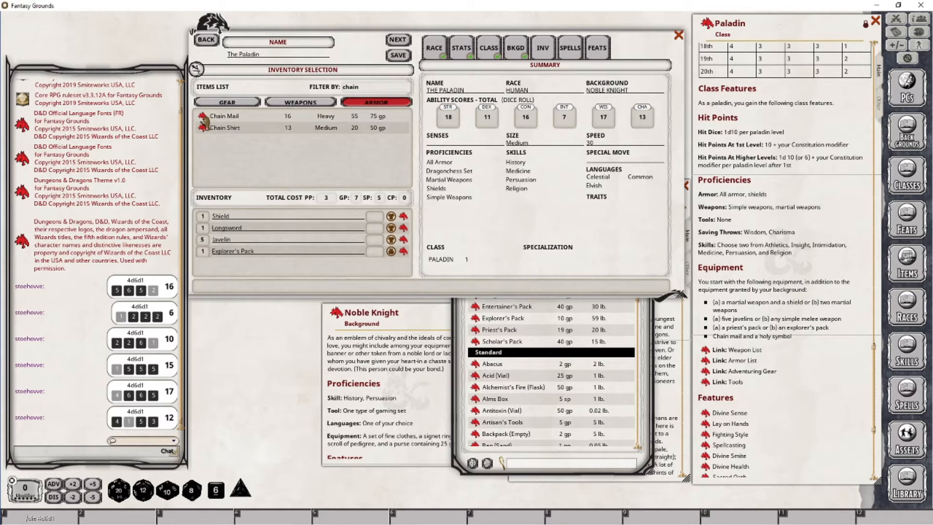
{"action": "left_click_drag", "start_coordinate": [202, 111], "coordinate": [239, 262]}
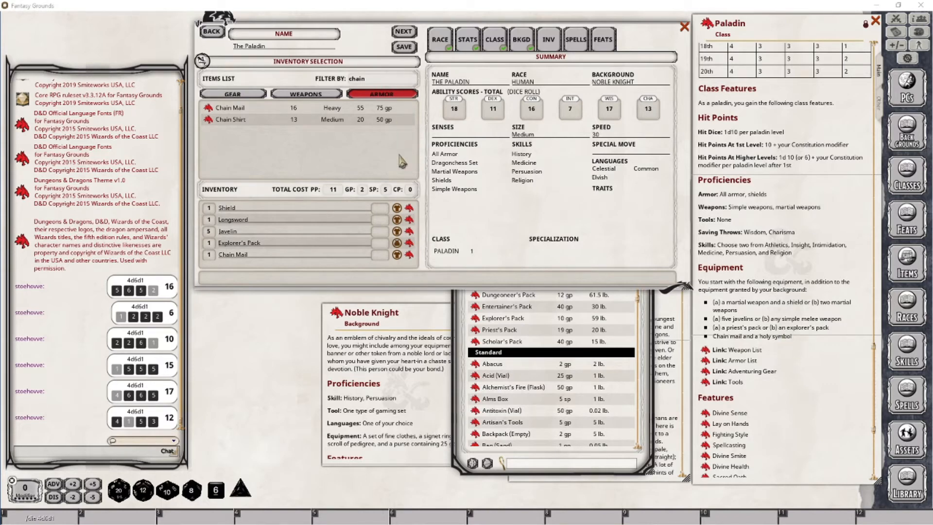
- Add the Emblem holy symbol from the Adventuring Gear Table to the inventory and close the table
{"action": "left_click", "coordinate": [558, 473]}
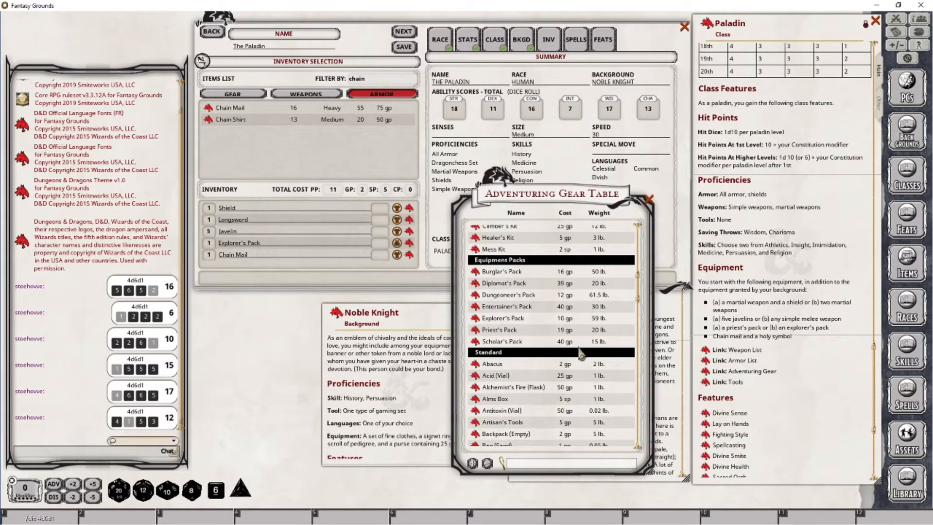
{"action": "scroll", "coordinate": [578, 371], "scroll_direction": "up", "scroll_amount": 4}
{"action": "scroll", "coordinate": [577, 372], "scroll_direction": "up", "scroll_amount": 4}
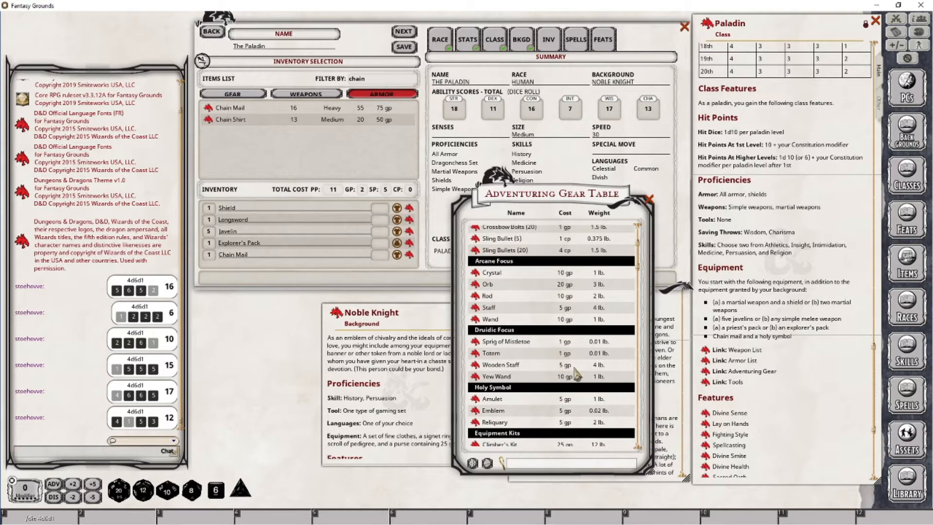
{"action": "scroll", "coordinate": [574, 373], "scroll_direction": "down", "scroll_amount": 1}
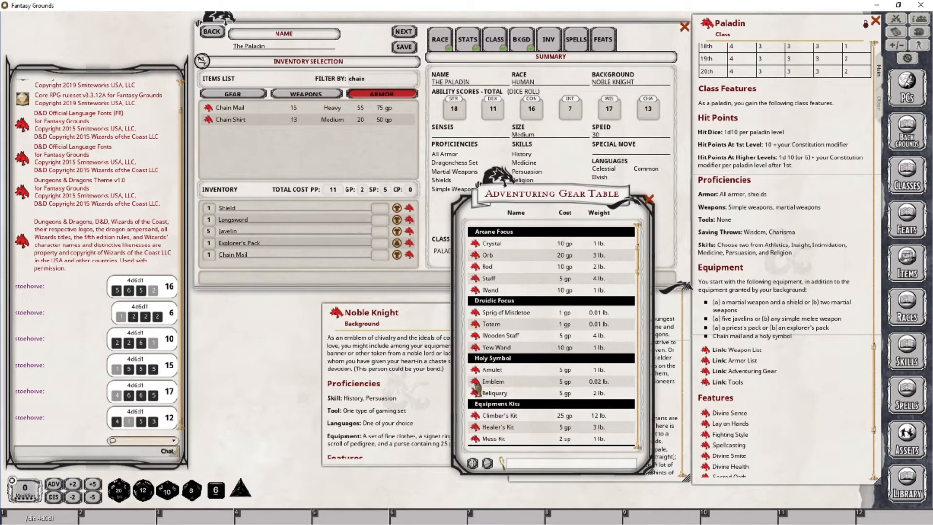
{"action": "left_click_drag", "start_coordinate": [478, 386], "coordinate": [291, 266]}
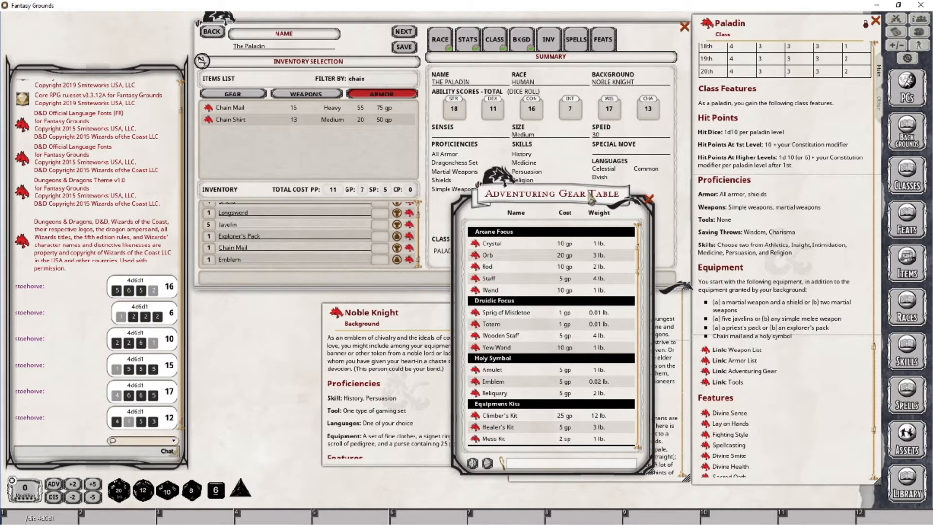
{"action": "left_click", "coordinate": [650, 198]}
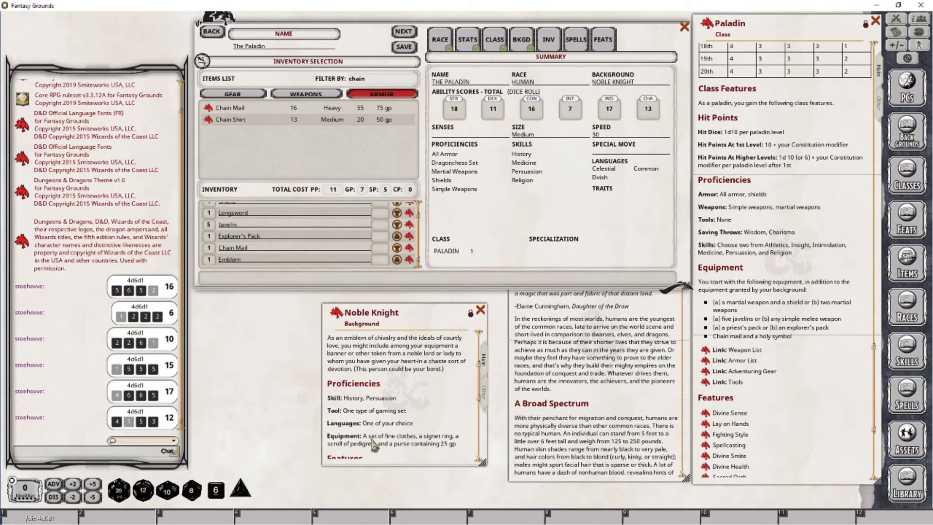
- Filter the gear items by "cloth" and add Clothes, Fine to the character's inventory
{"action": "left_click", "coordinate": [706, 374]}
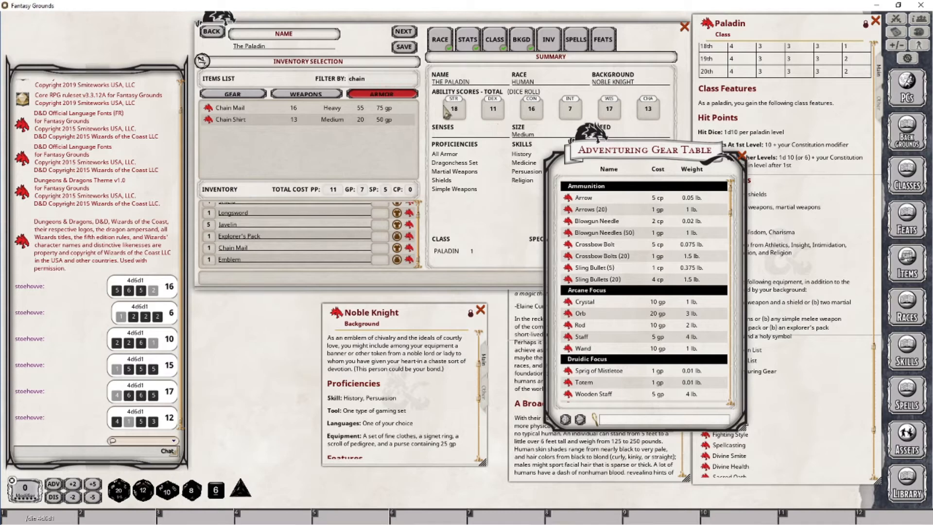
{"action": "left_click", "coordinate": [384, 82]}
{"action": "key", "text": "BackSpace"}
{"action": "key", "text": "BackSpace"}
{"action": "key", "text": "BackSpace"}
{"action": "key", "text": "BackSpace"}
{"action": "key", "text": "BackSpace"}
{"action": "type", "text": "clot"}
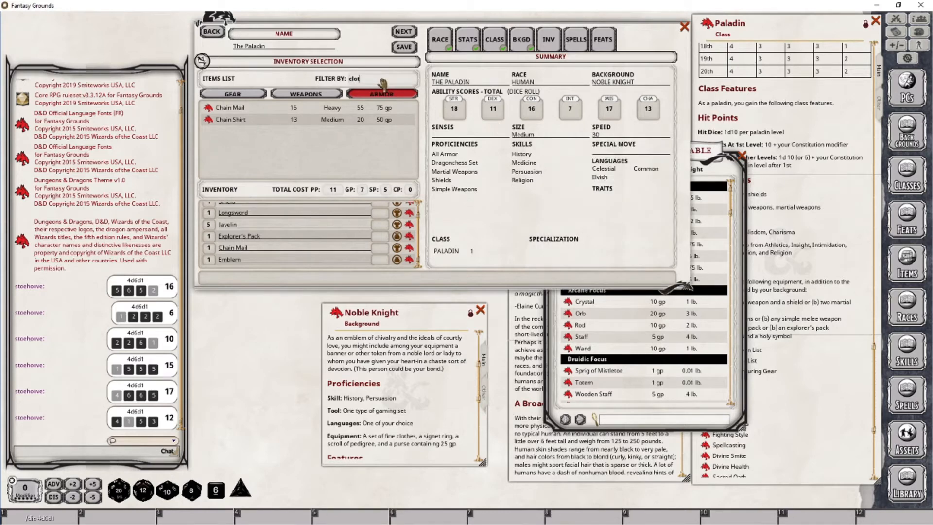
{"action": "type", "text": "h"}
{"action": "left_click", "coordinate": [253, 95]}
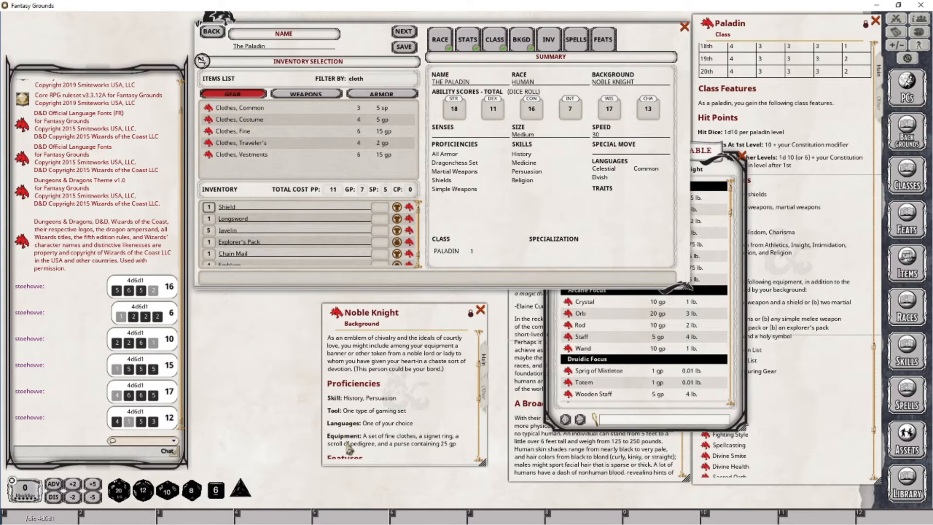
{"action": "left_click", "coordinate": [209, 131]}
{"action": "scroll", "coordinate": [349, 255], "scroll_direction": "down", "scroll_amount": 2}
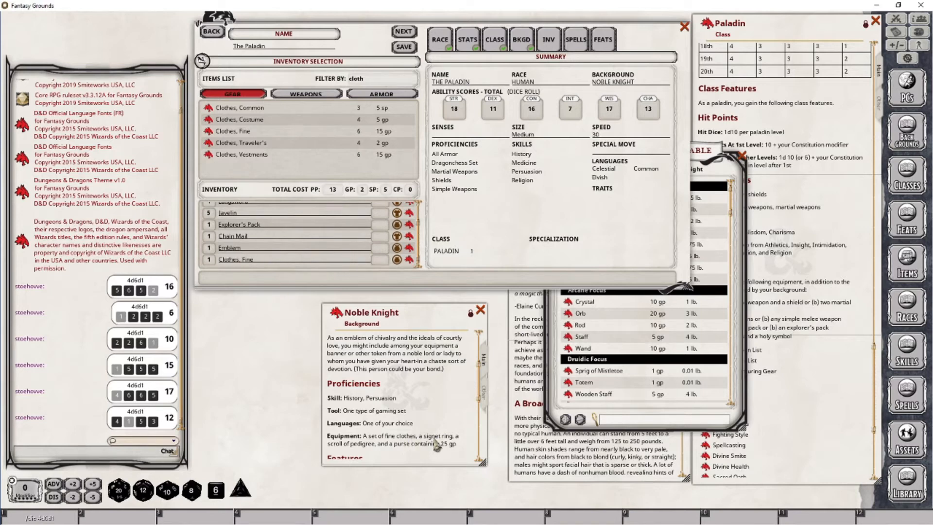
- Find the Signet Ring among the gear items and add it to the character's inventory
{"action": "left_click", "coordinate": [375, 79]}
{"action": "double_click", "coordinate": [374, 80]}
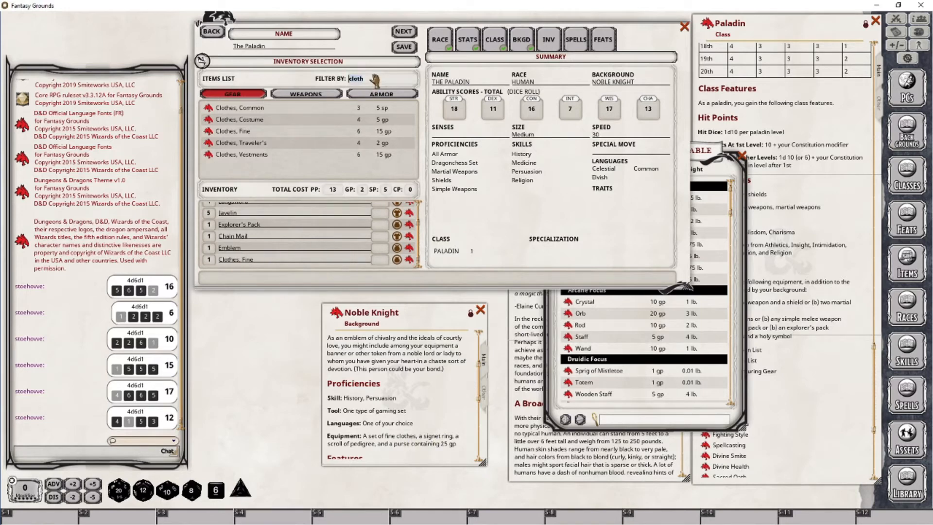
{"action": "type", "text": "ro"}
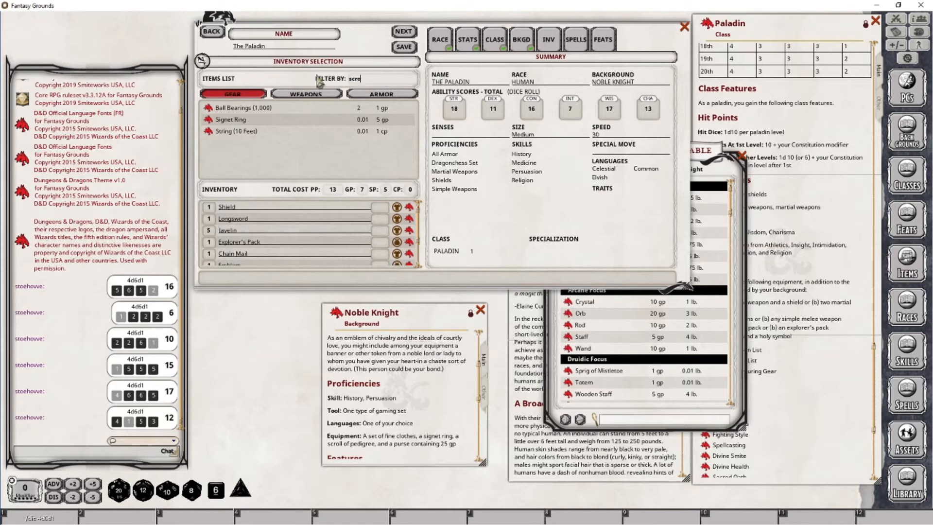
- Search the gear for "scroll" and for "parch", and add Parchment (One Sheet) to the inventory as the scroll of pedigree
{"action": "type", "text": "ll"}
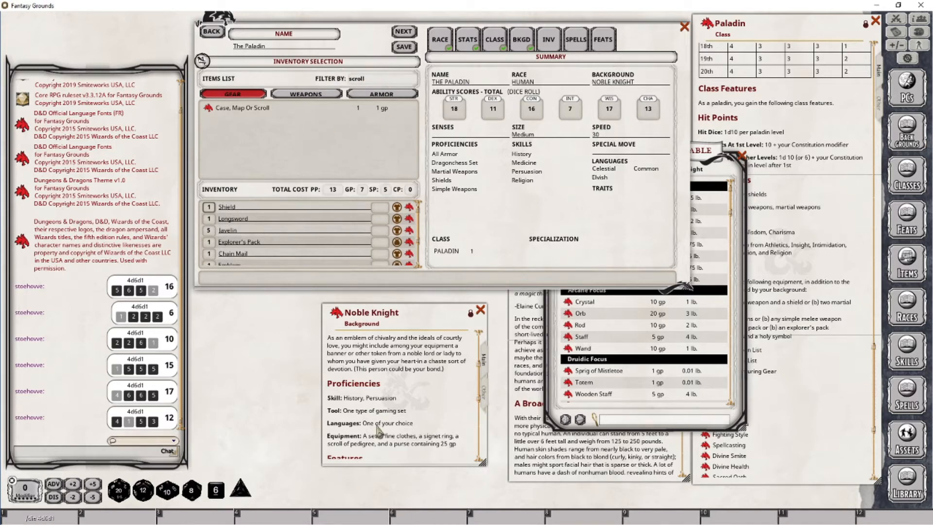
{"action": "double_click", "coordinate": [379, 80]}
{"action": "type", "text": "parch"}
{"action": "key", "text": "Tab"}
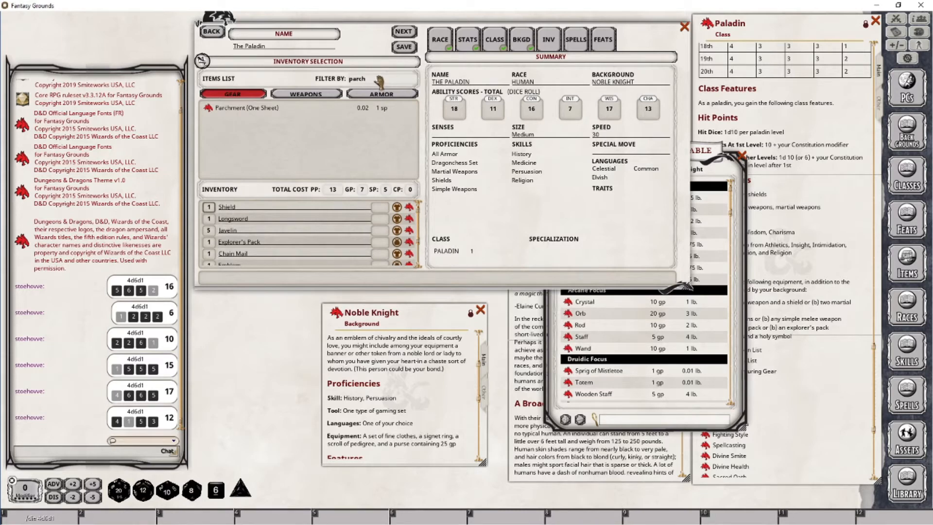
{"action": "left_click_drag", "start_coordinate": [212, 113], "coordinate": [297, 231]}
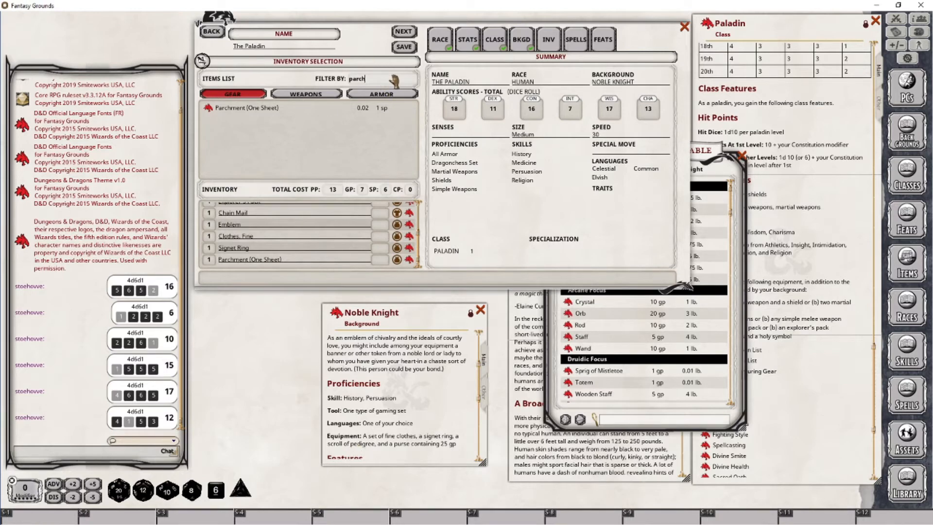
- Search the gear for "purse" and for "pouch", and add the Pouch to the character's inventory
{"action": "double_click", "coordinate": [393, 79]}
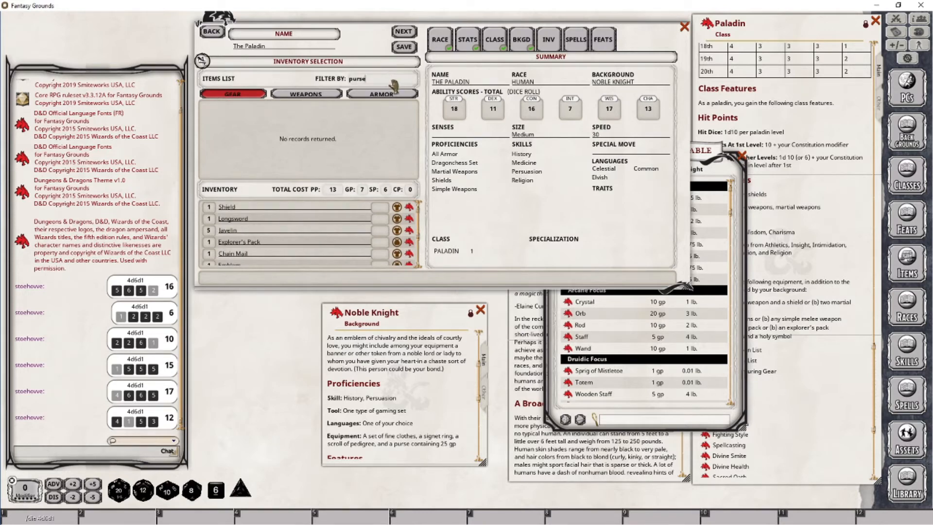
{"action": "key", "text": "BackSpace"}
{"action": "key", "text": "BackSpace"}
{"action": "key", "text": "BackSpace"}
{"action": "key", "text": "BackSpace"}
{"action": "key", "text": "BackSpace"}
{"action": "type", "text": "pouch"}
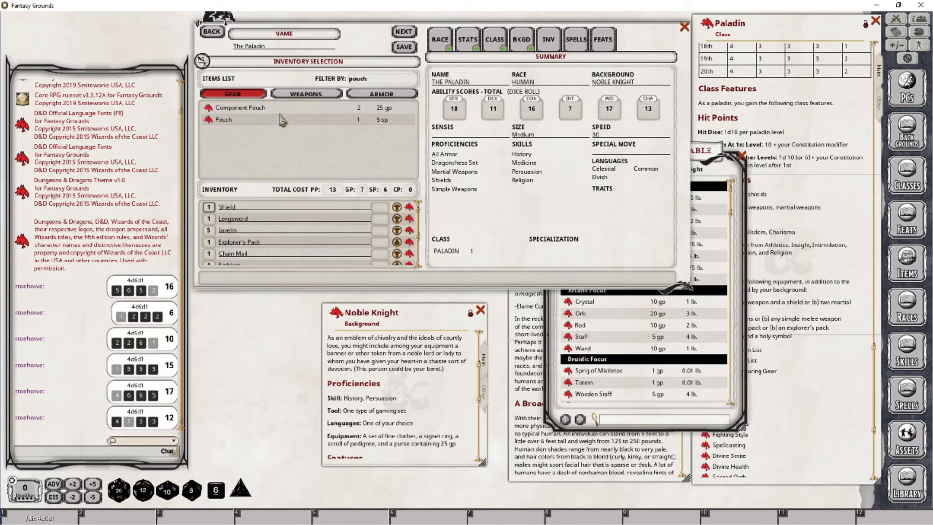
{"action": "left_click_drag", "start_coordinate": [210, 122], "coordinate": [340, 237]}
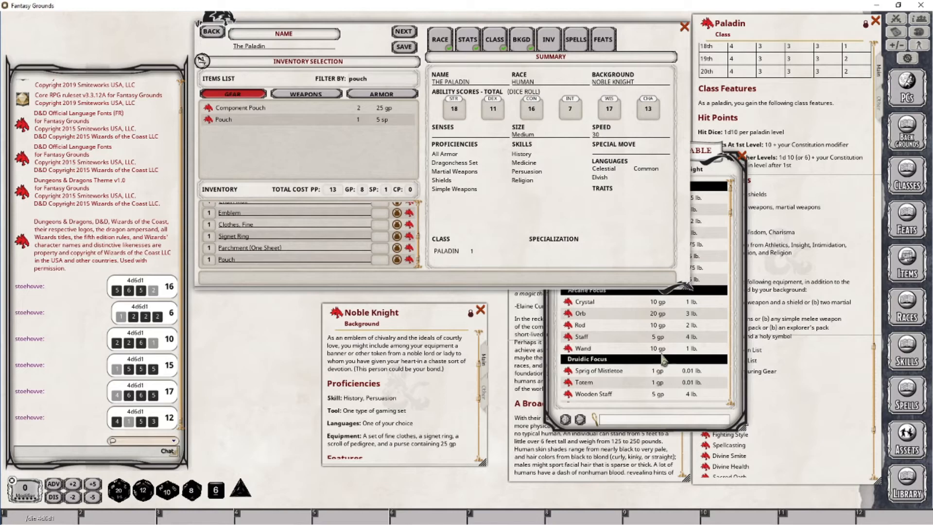
- Close the Adventuring Gear Table, save the finished character, and move its character sheet clear of the Noble Knight window
{"action": "left_click", "coordinate": [745, 394]}
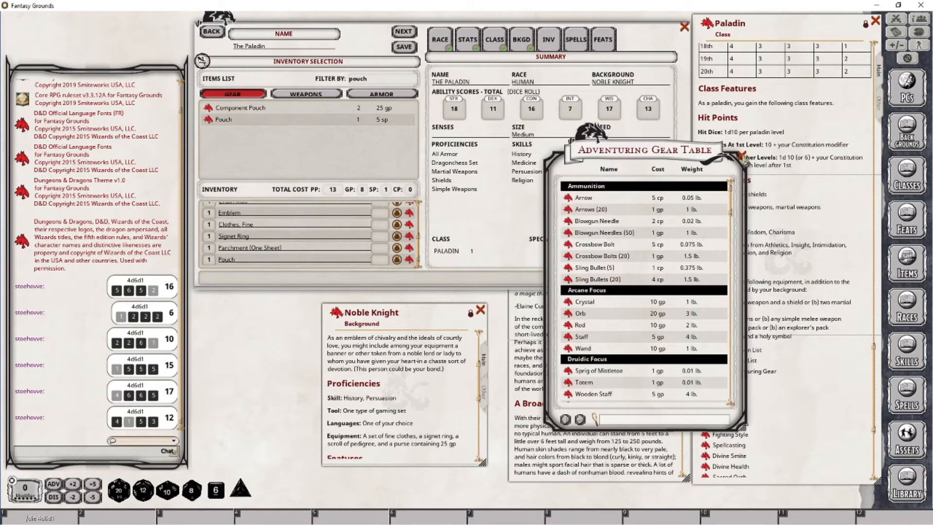
{"action": "left_click", "coordinate": [742, 155]}
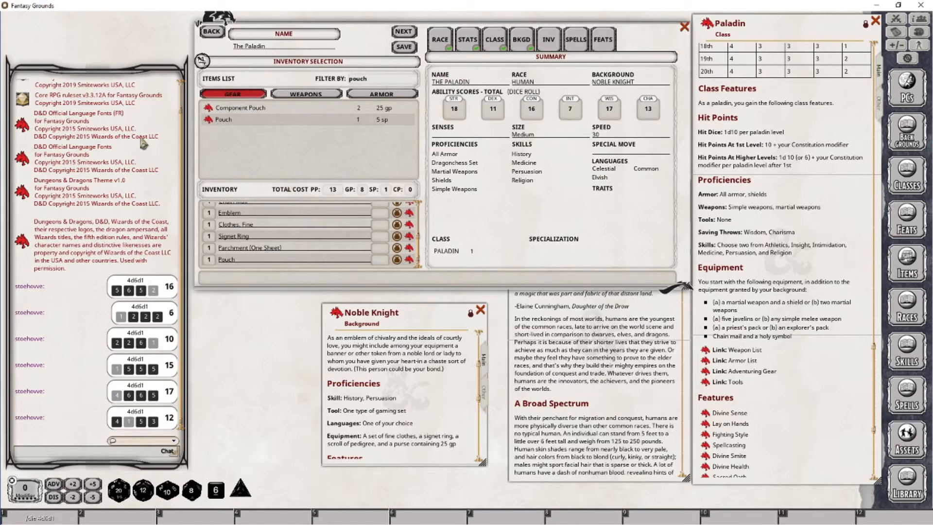
{"action": "left_click", "coordinate": [406, 49]}
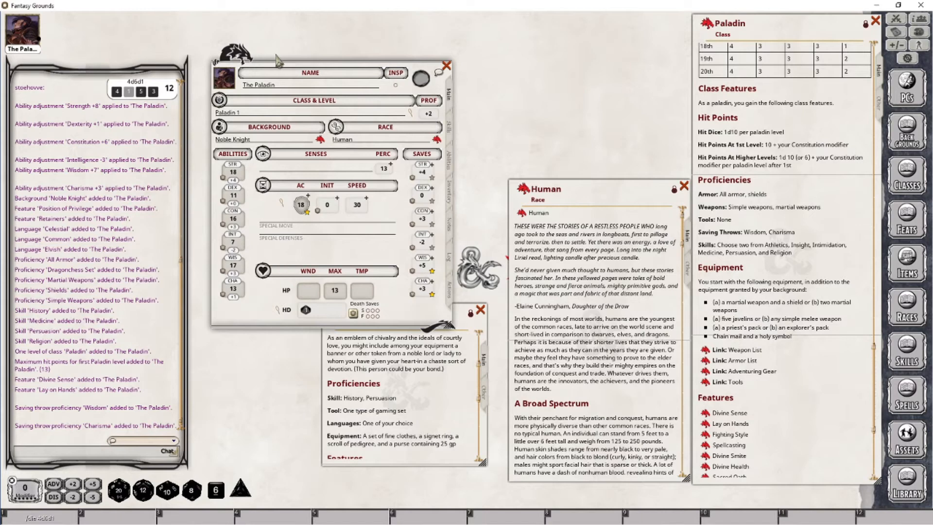
{"action": "left_click_drag", "start_coordinate": [267, 73], "coordinate": [262, 41]}
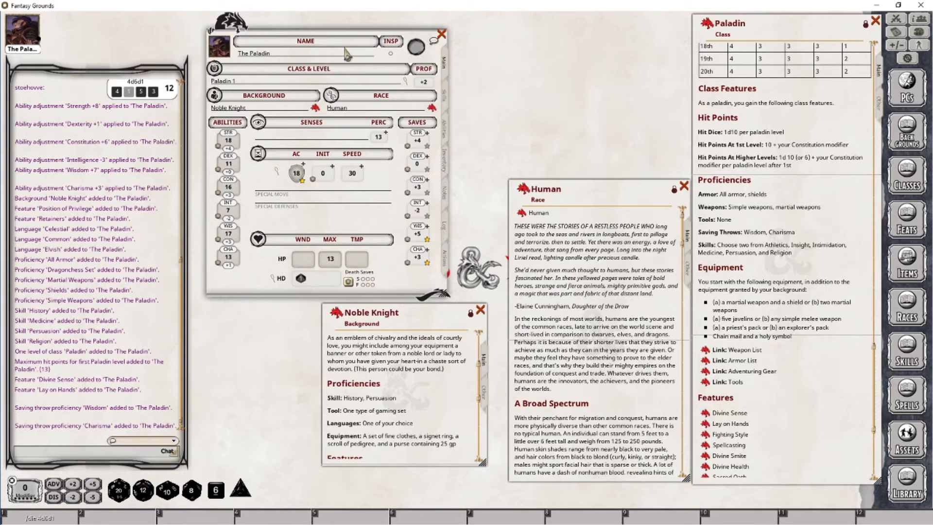
{"action": "left_click_drag", "start_coordinate": [313, 36], "coordinate": [304, 35]}
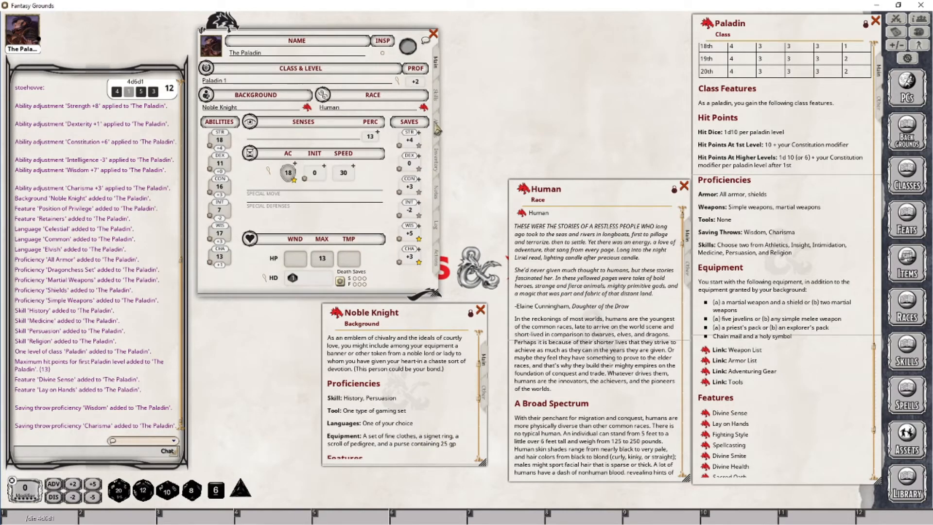
- Label the coin slots in the inventory's treasure section PP, GP, EP, SP and CP, and enter 25 for GP
{"action": "left_click", "coordinate": [437, 160]}
{"action": "scroll", "coordinate": [318, 144], "scroll_direction": "down", "scroll_amount": 5}
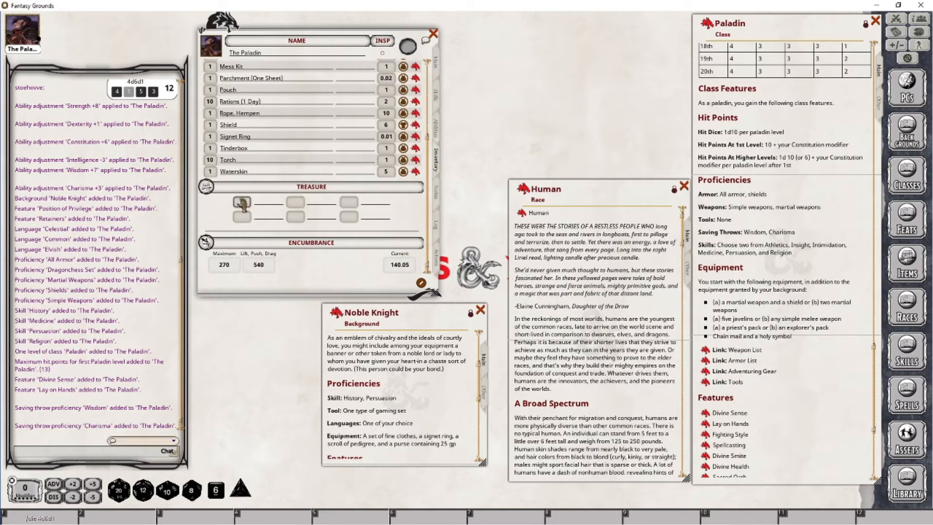
{"action": "left_click", "coordinate": [266, 204]}
{"action": "type", "text": "PP"}
{"action": "type", "text": "GP"}
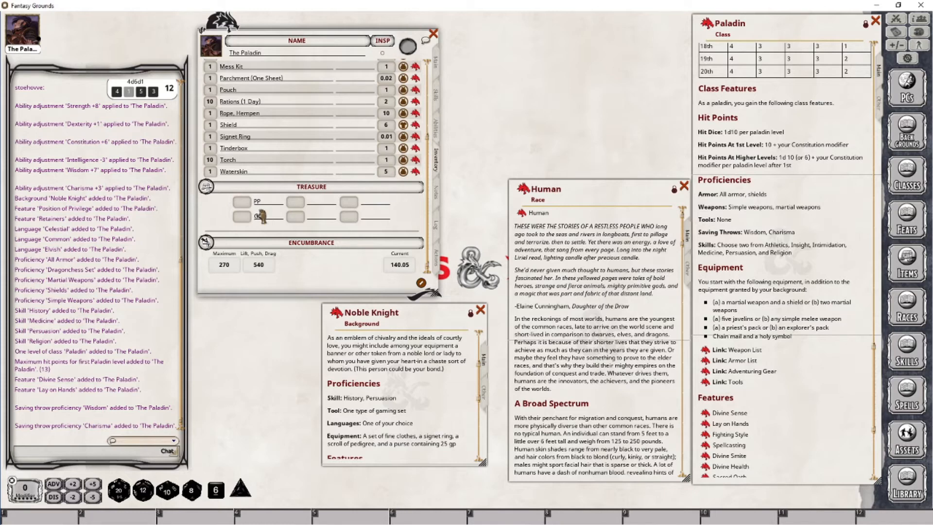
{"action": "type", "text": "EP"}
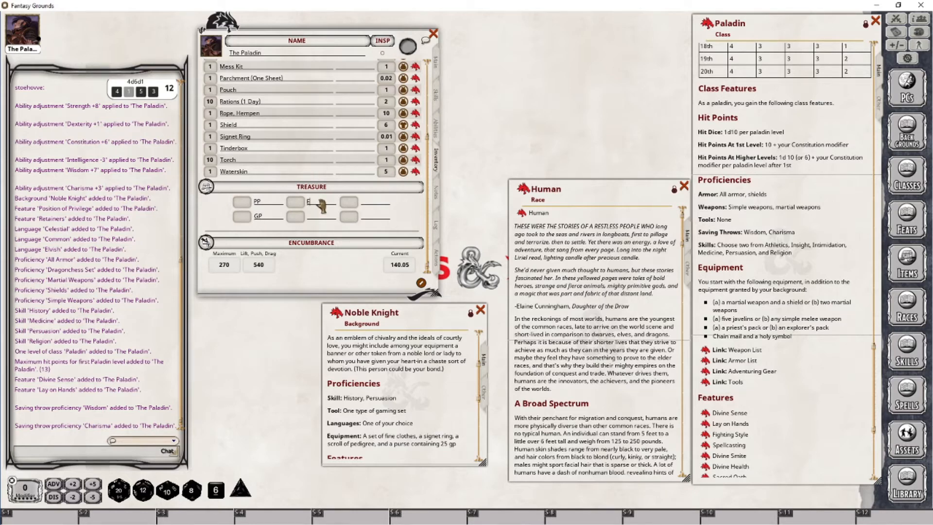
{"action": "left_click", "coordinate": [309, 218]}
{"action": "type", "text": "SP"}
{"action": "left_click", "coordinate": [245, 218]}
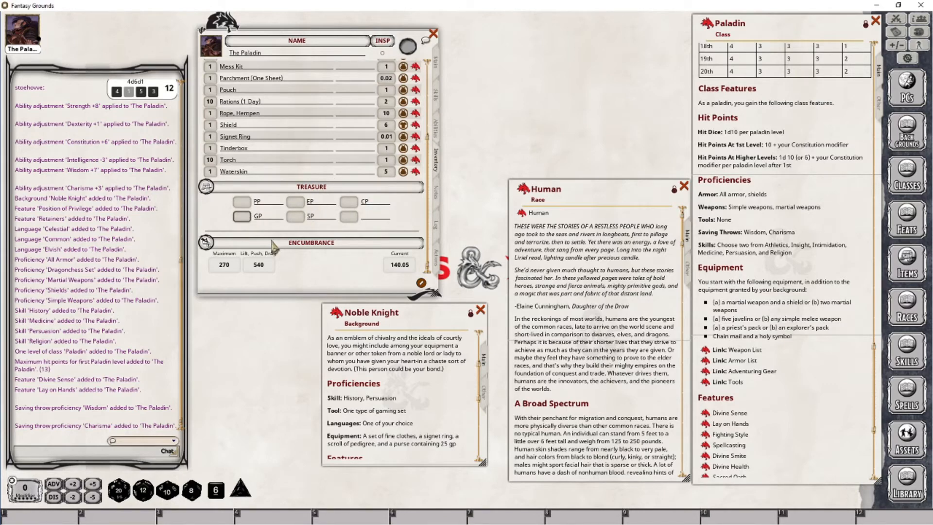
- Rename the Backpack (Empty) item to "Backpack" and set the Bedroll's location to Backpack
{"action": "scroll", "coordinate": [301, 195], "scroll_direction": "up", "scroll_amount": 3}
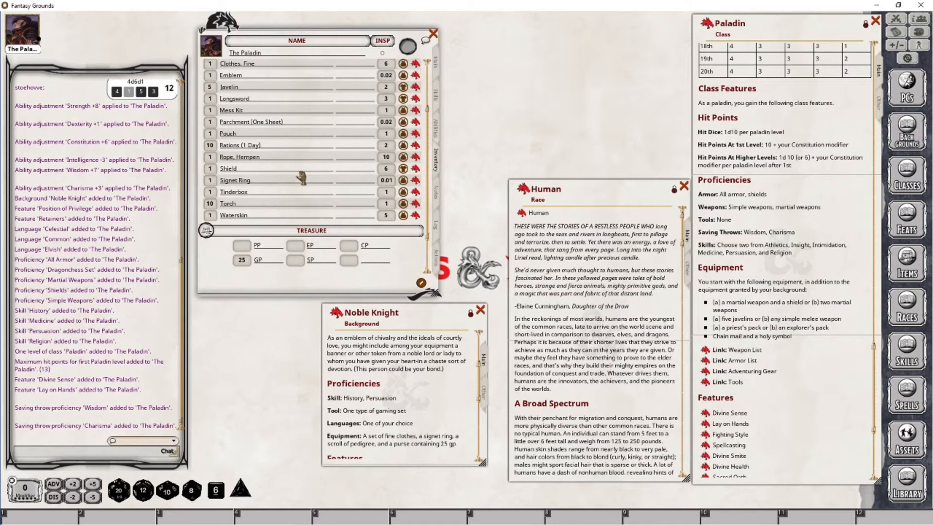
{"action": "scroll", "coordinate": [316, 182], "scroll_direction": "up", "scroll_amount": 1}
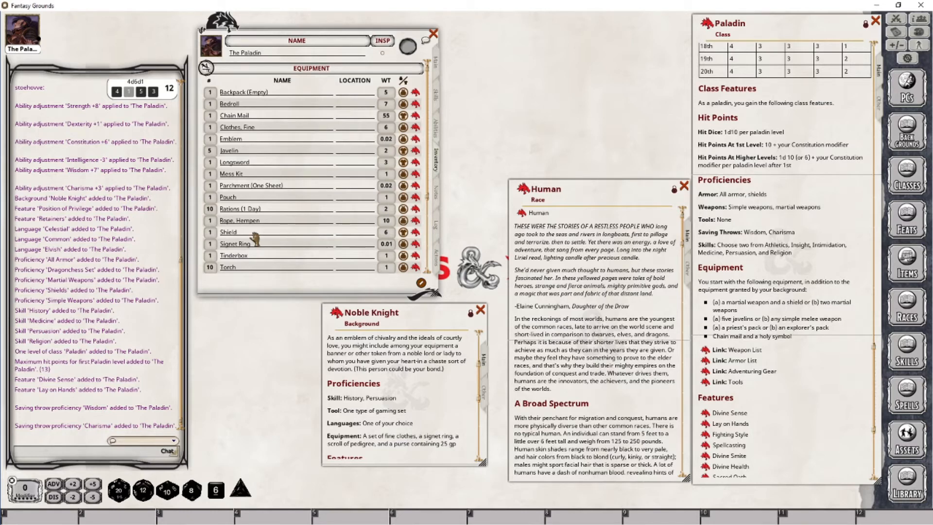
{"action": "left_click", "coordinate": [238, 93]}
{"action": "key", "text": "ctrl+shift"}
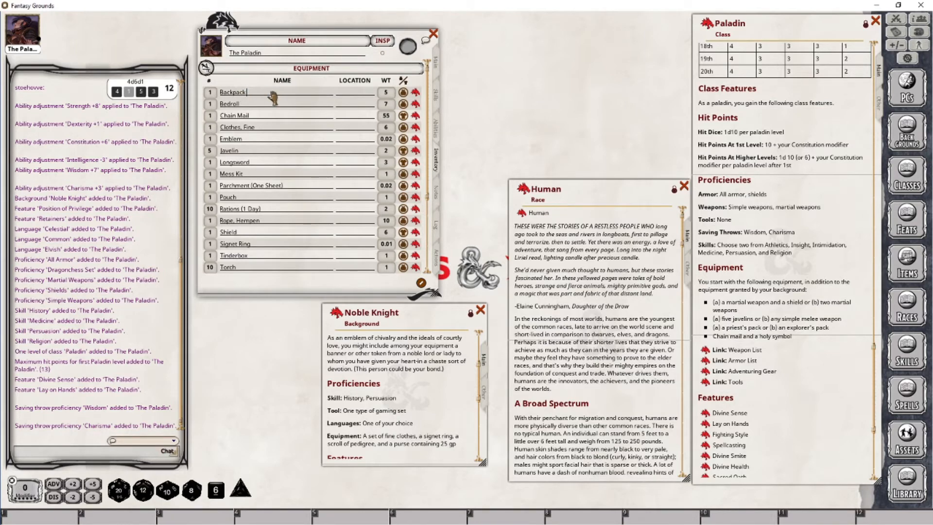
{"action": "left_click", "coordinate": [343, 106]}
{"action": "key", "text": "shift"}
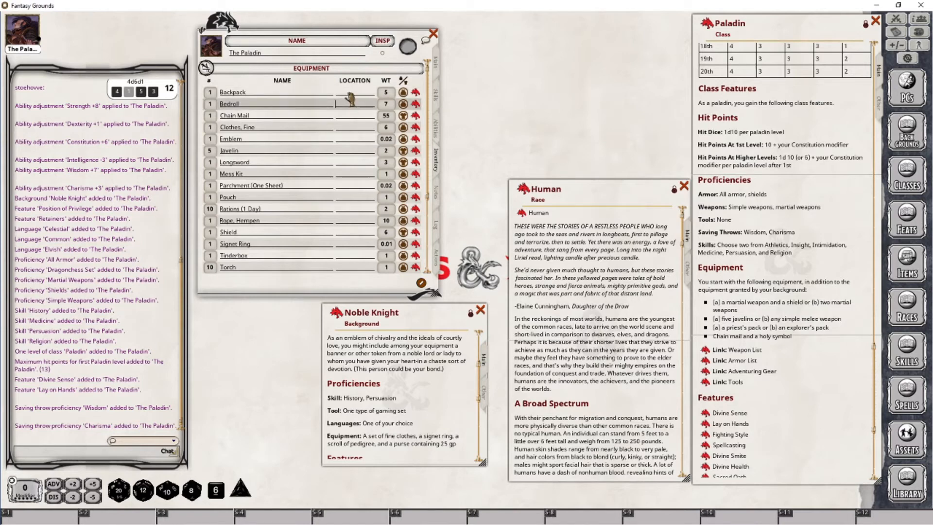
{"action": "key", "text": "Tab"}
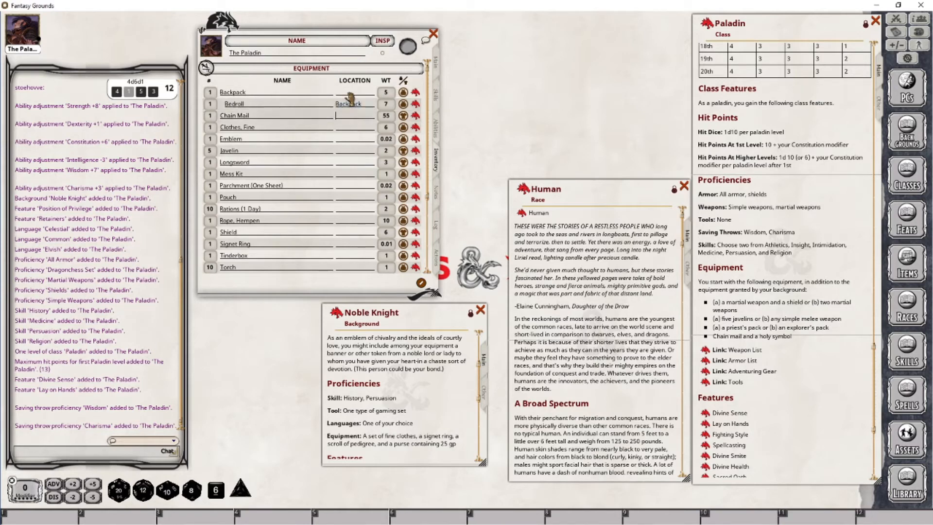
- Set the Emblem's location to "Brestplate" in the equipment list
{"action": "key", "text": "Tab"}
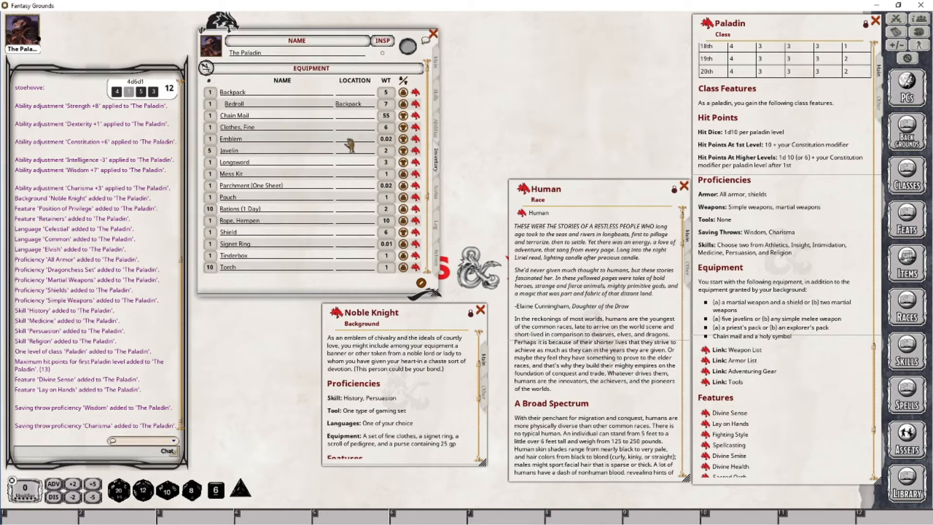
{"action": "type", "text": "Bri"}
{"action": "type", "text": "a"}
{"action": "type", "text": "tplate"}
{"action": "left_click", "coordinate": [346, 150]}
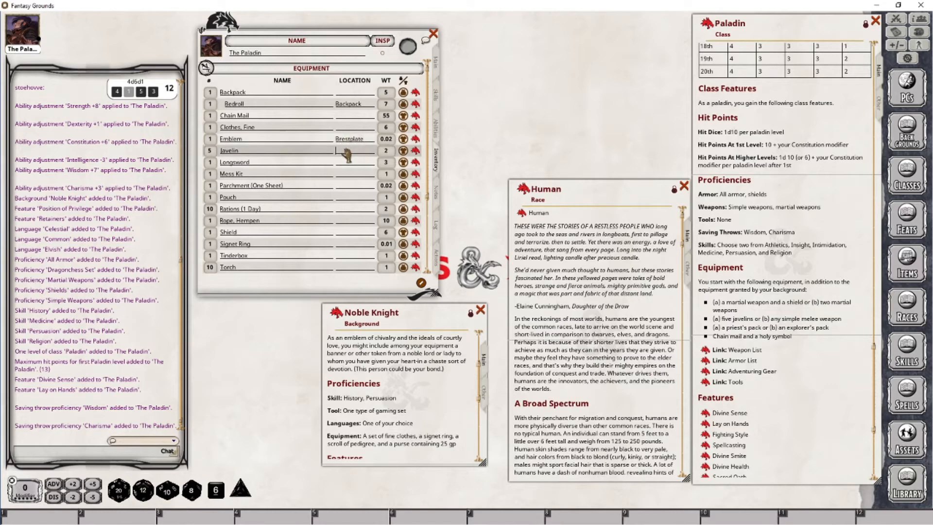
- Set the location of the Mess Kit and the Parchment (One Sheet) to Backpack
{"action": "left_click", "coordinate": [356, 174]}
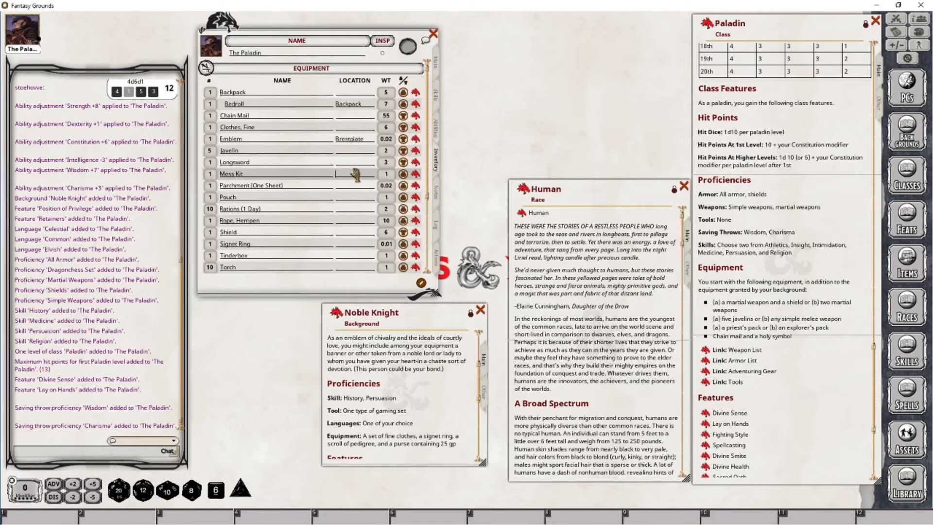
{"action": "type", "text": "Backpack"}
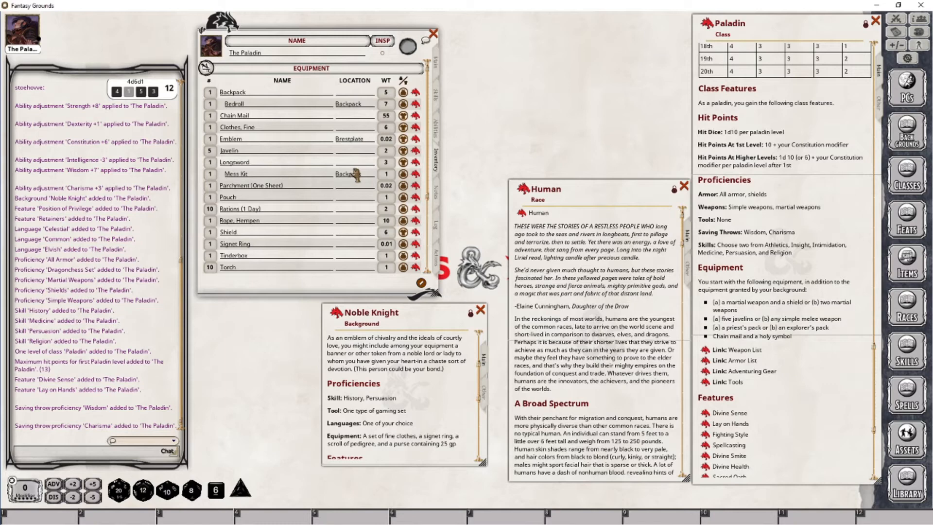
{"action": "key", "text": "Down"}
{"action": "type", "text": "B"}
{"action": "key", "text": "Down"}
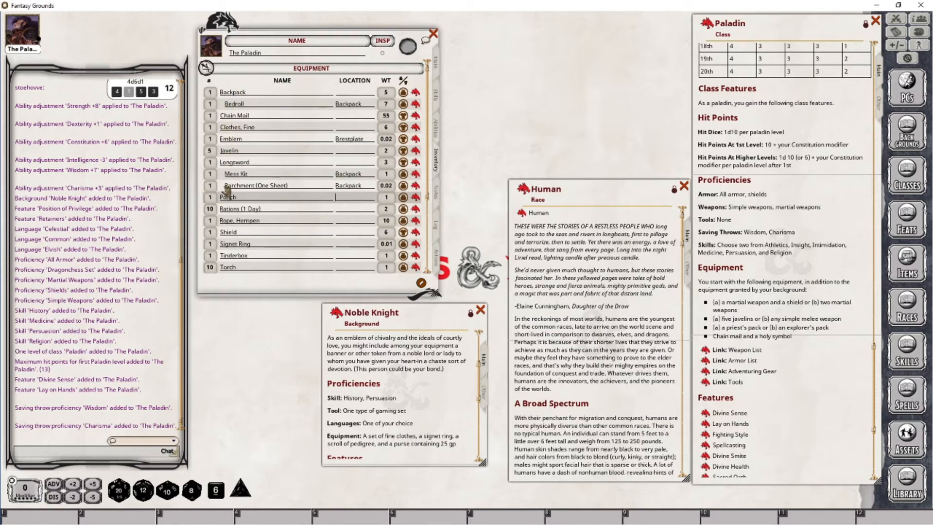
- Rename the Parchment (One Sheet) item to "Scroll of Pedigree"
{"action": "left_click", "coordinate": [289, 189]}
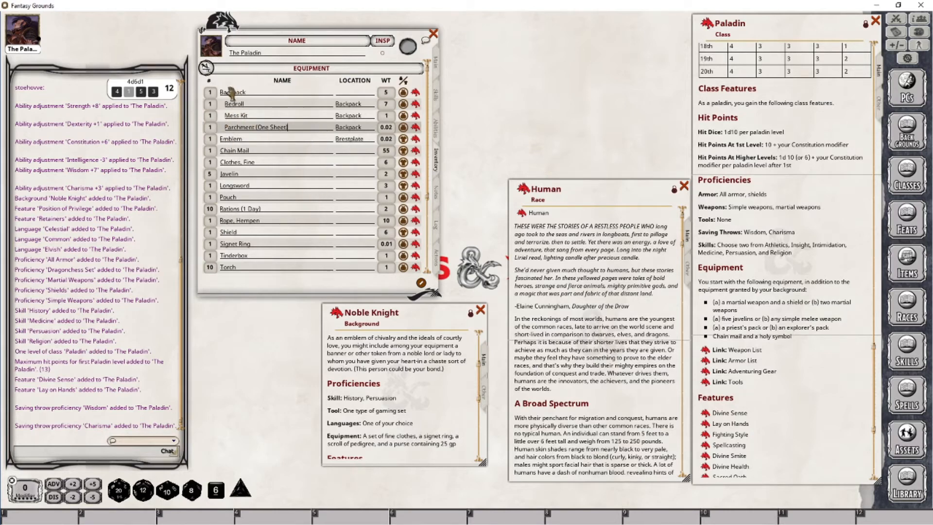
{"action": "left_click", "coordinate": [298, 130]}
{"action": "key", "text": "BackSpace"}
{"action": "key", "text": "BackSpace"}
{"action": "key", "text": "BackSpace"}
{"action": "key", "text": "BackSpace"}
{"action": "key", "text": "BackSpace"}
{"action": "key", "text": "BackSpace"}
{"action": "key", "text": "BackSpace"}
{"action": "key", "text": "BackSpace"}
{"action": "key", "text": "BackSpace"}
{"action": "key", "text": "BackSpace"}
{"action": "key", "text": "BackSpace"}
{"action": "key", "text": "BackSpace"}
{"action": "key", "text": "BackSpace"}
{"action": "key", "text": "BackSpace"}
{"action": "key", "text": "BackSpace"}
{"action": "key", "text": "BackSpace"}
{"action": "key", "text": "BackSpace"}
{"action": "key", "text": "BackSpace"}
{"action": "key", "text": "BackSpace"}
{"action": "key", "text": "BackSpace"}
{"action": "type", "text": "Scroll of P"}
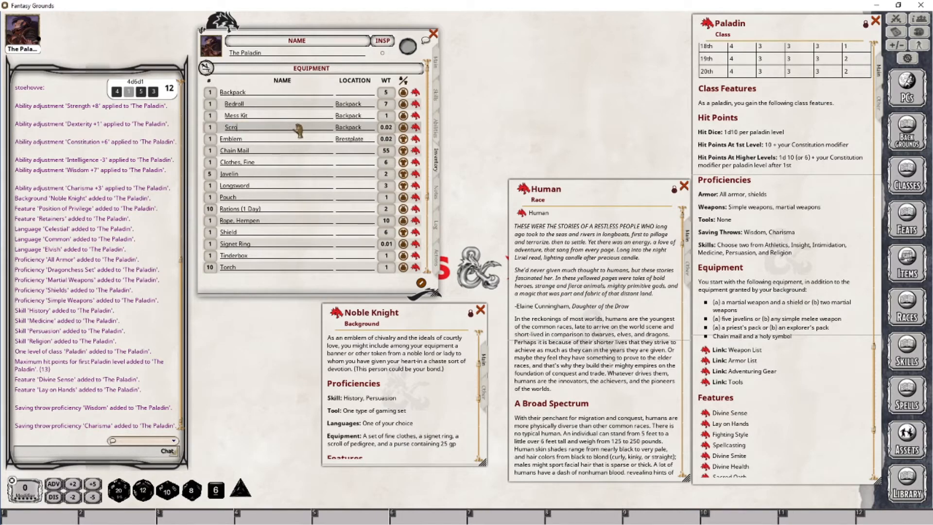
{"action": "type", "text": "edigree"}
- Set the location of the Rations (1 Day) and the Hempen Rope to Backpack, and the Pouch's location to Belt
{"action": "left_click", "coordinate": [347, 208]}
{"action": "type", "text": "Backpack"}
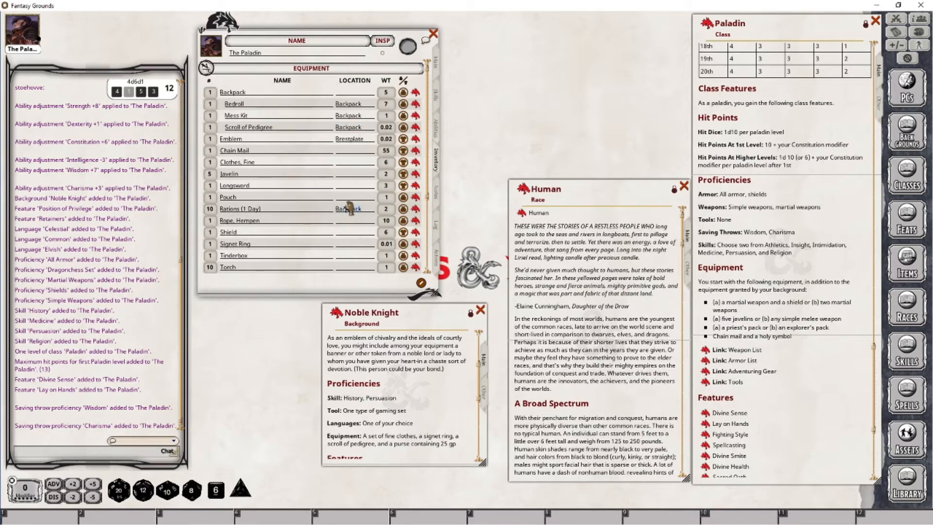
{"action": "key", "text": "Up"}
{"action": "type", "text": "Be"}
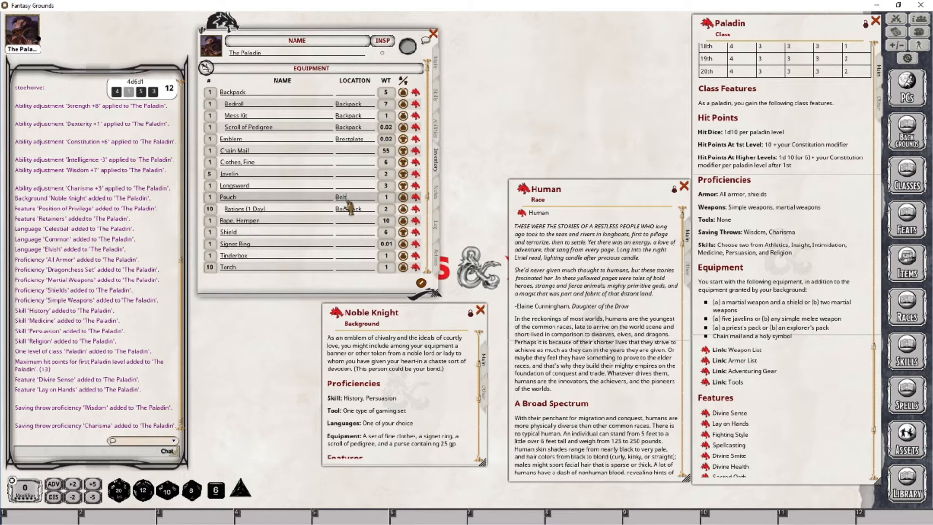
{"action": "key", "text": "Down"}
{"action": "key", "text": "Down"}
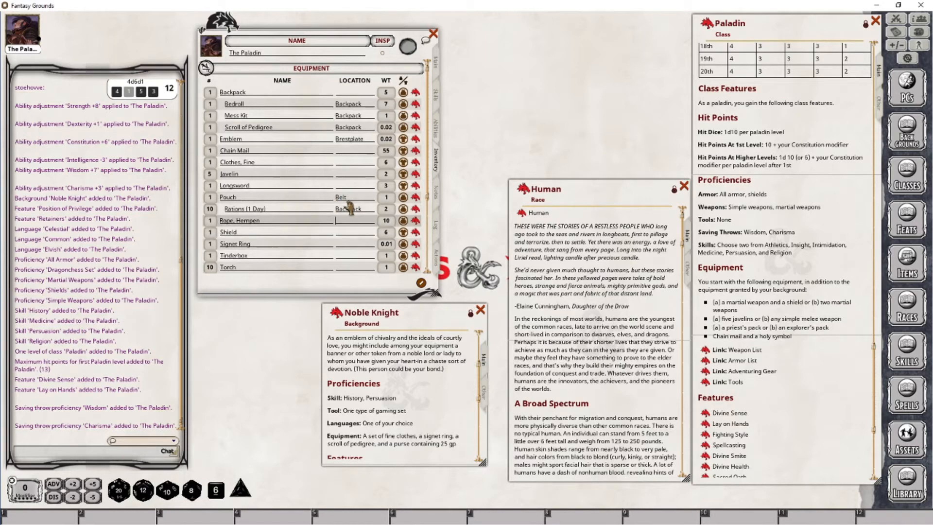
{"action": "type", "text": "Backpack"}
{"action": "key", "text": "Down"}
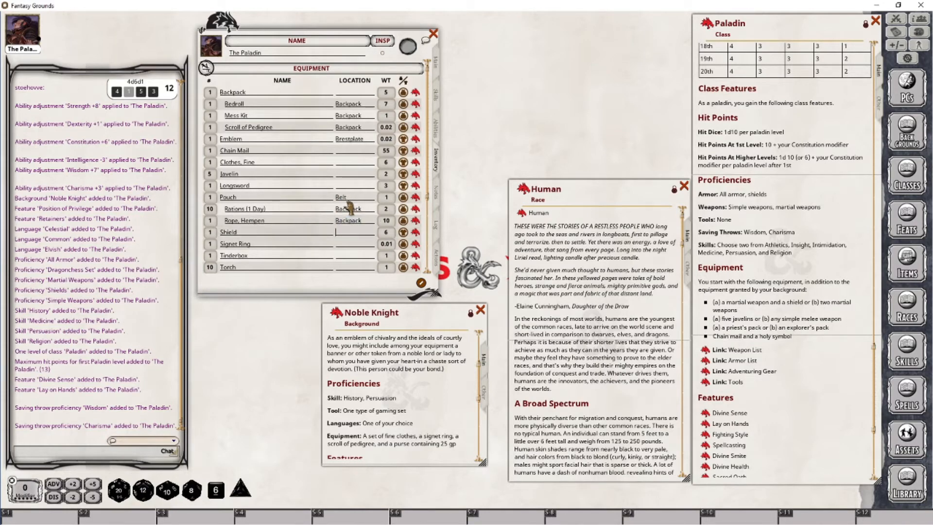
- Set the Signet Ring's location to "Left Finger"
{"action": "key", "text": "Down"}
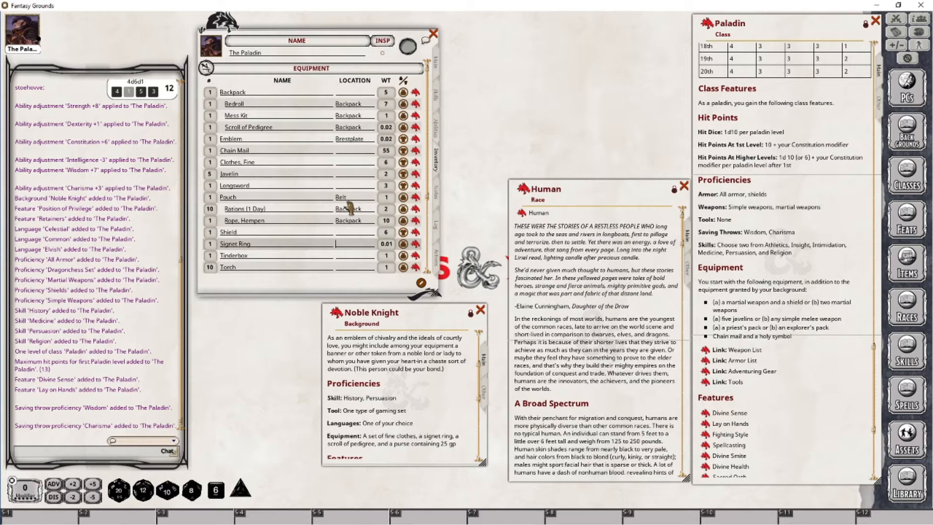
{"action": "type", "text": "Left G"}
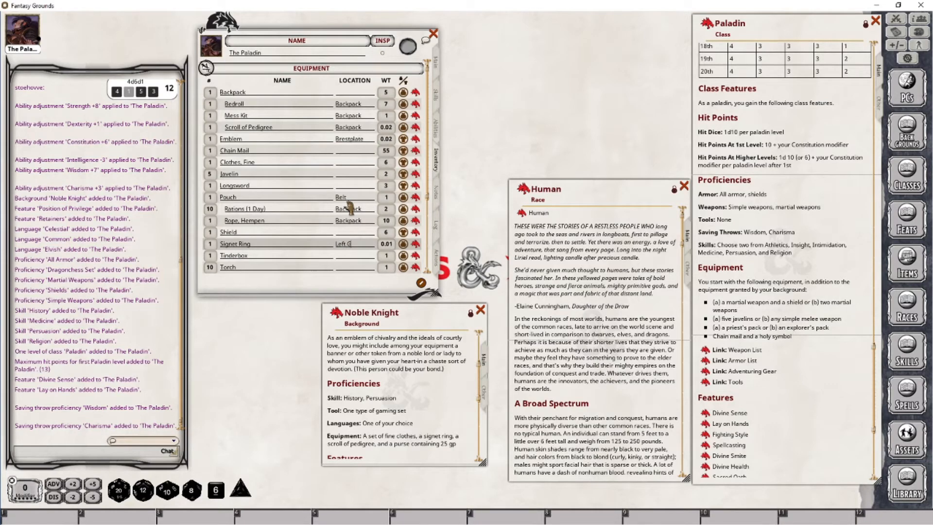
{"action": "key", "text": "BackSpace"}
{"action": "type", "text": "Finger"}
{"action": "key", "text": "Down"}
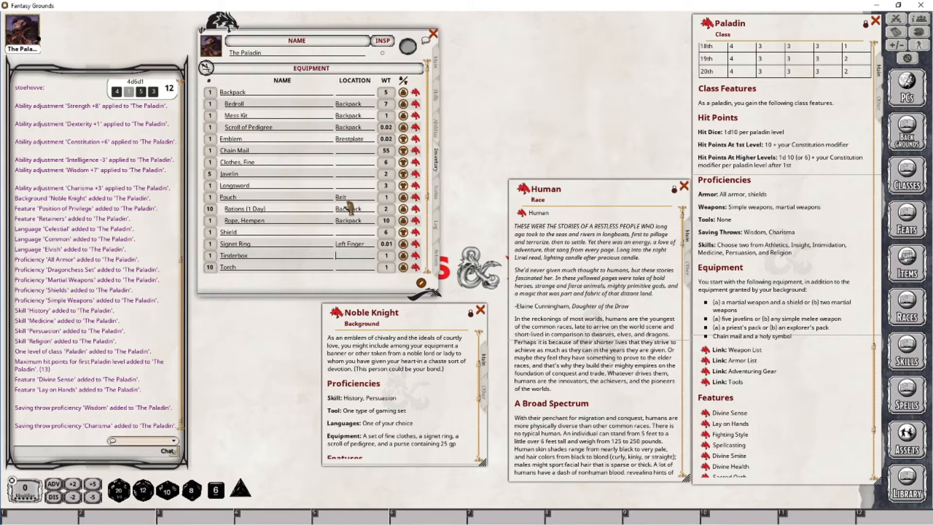
- Set the location of the Tinderbox, the Torch and the Waterskin to Backpack
{"action": "key", "text": "shift"}
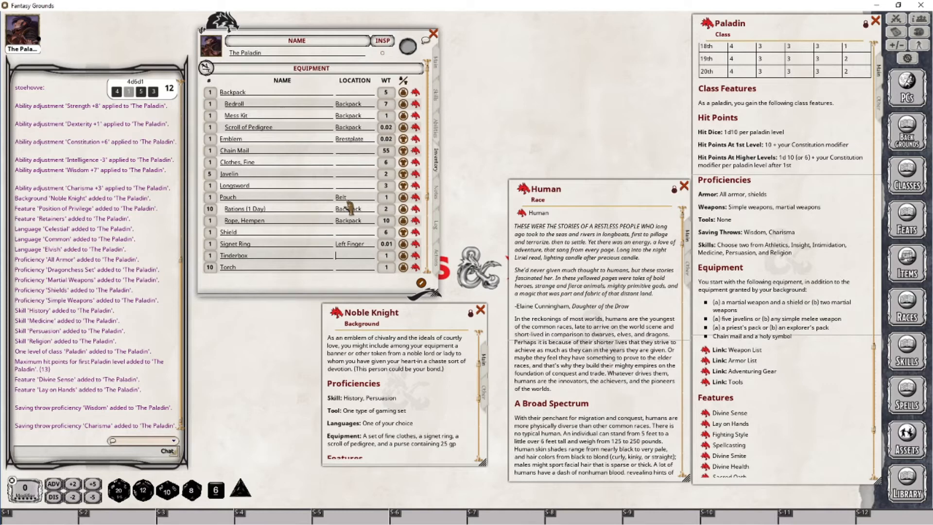
{"action": "type", "text": "Backpack"}
{"action": "key", "text": "Return"}
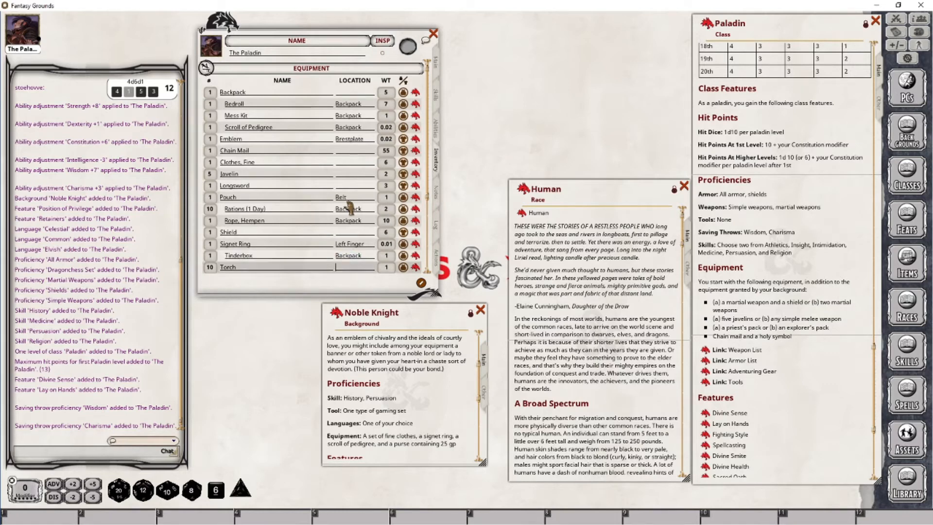
{"action": "type", "text": "Backpack"}
{"action": "key", "text": "Return"}
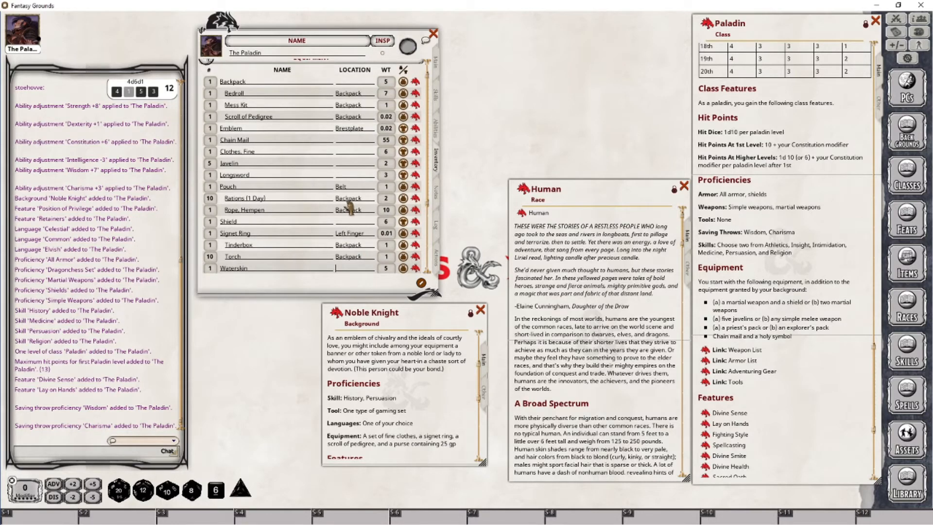
{"action": "type", "text": "Backpack"}
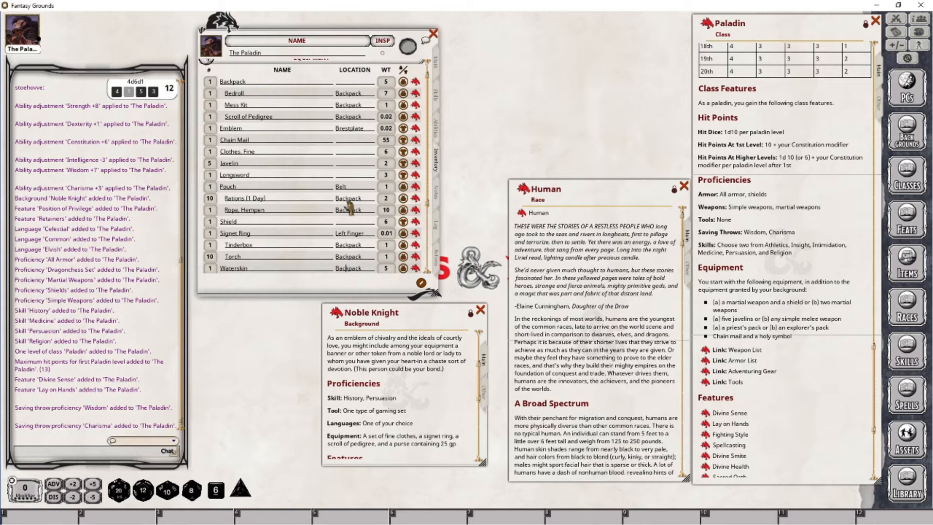
- Cycle the Backpack and its contents through the equipped, not carried and carried states
{"action": "scroll", "coordinate": [350, 207], "scroll_direction": "down", "scroll_amount": 1}
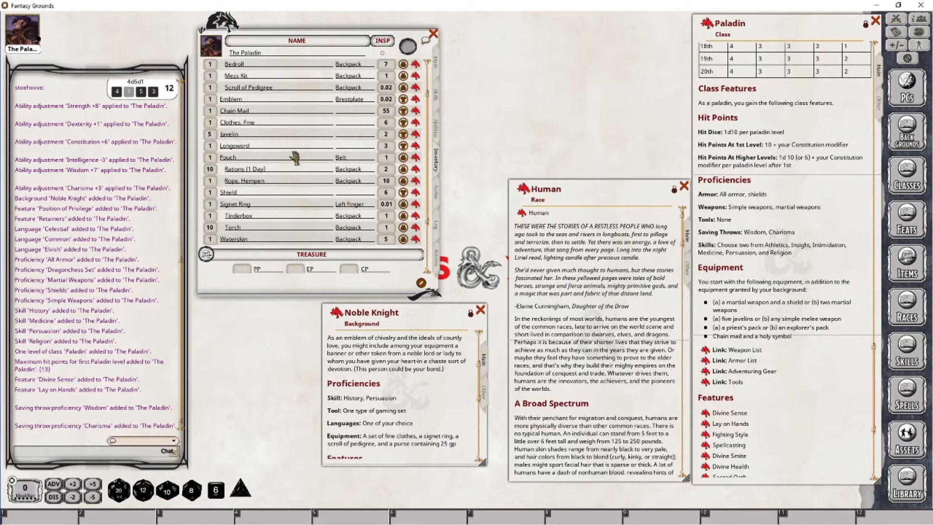
{"action": "left_click", "coordinate": [403, 205]}
{"action": "left_click", "coordinate": [288, 229]}
{"action": "scroll", "coordinate": [331, 209], "scroll_direction": "up", "scroll_amount": 2}
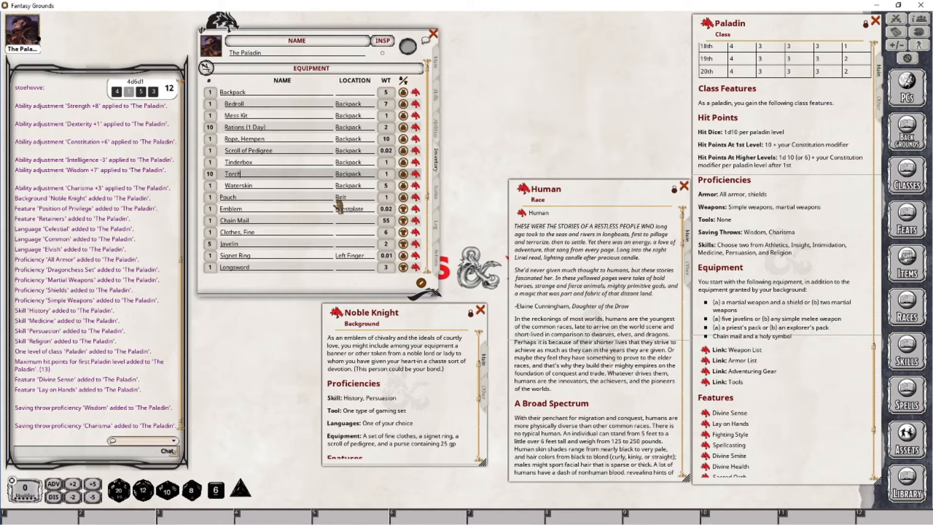
{"action": "left_click", "coordinate": [404, 92]}
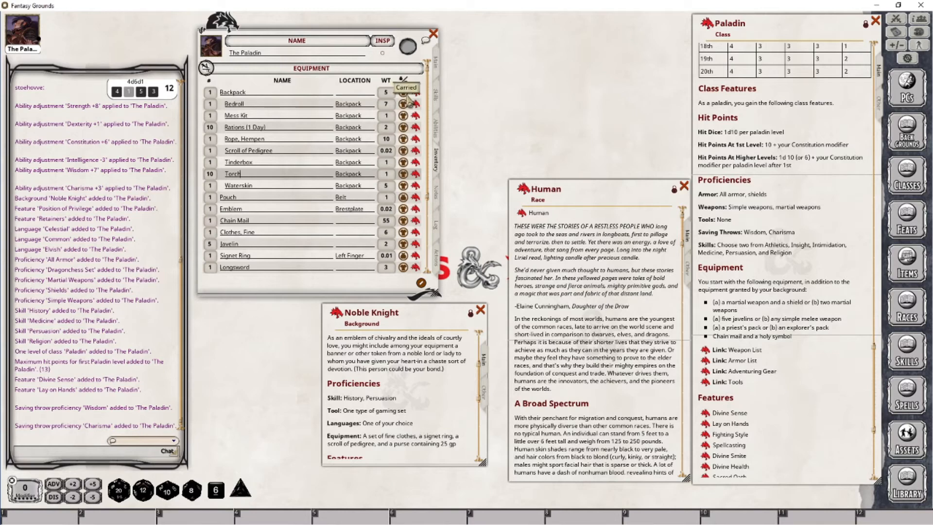
{"action": "left_click", "coordinate": [403, 93]}
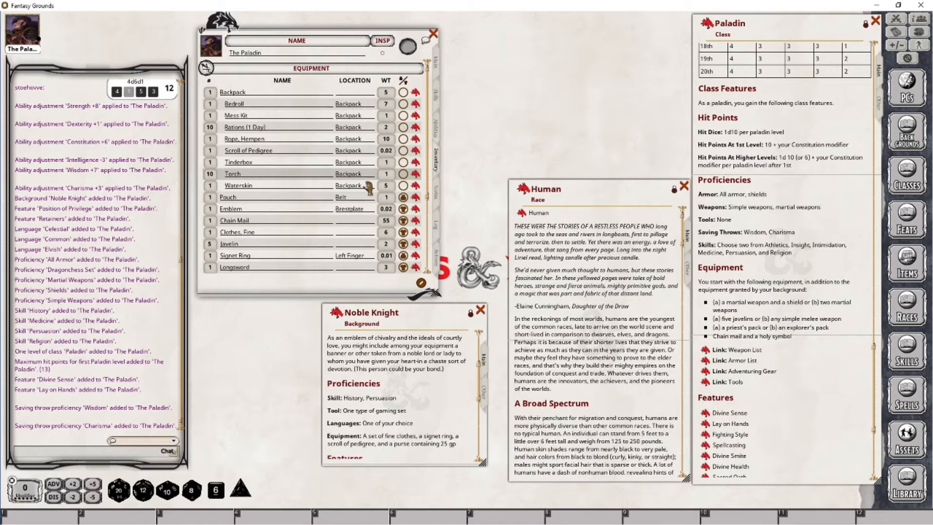
{"action": "left_click", "coordinate": [403, 93]}
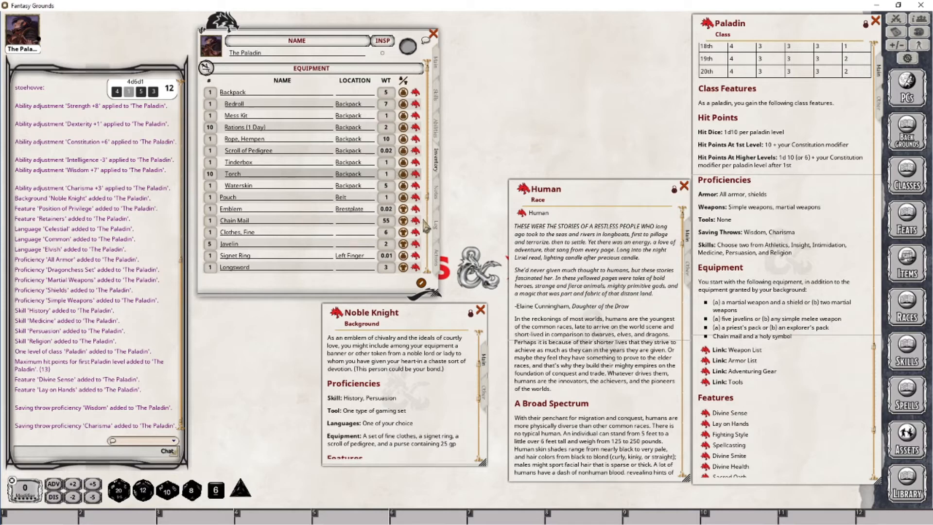
- Set the Longsword's location to "Right Hand"
{"action": "scroll", "coordinate": [403, 209], "scroll_direction": "down", "scroll_amount": 5}
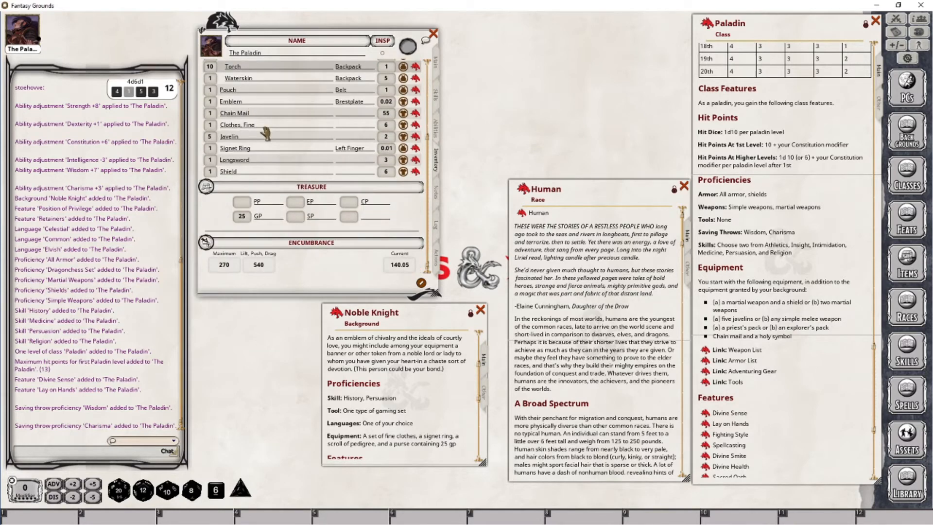
{"action": "scroll", "coordinate": [296, 170], "scroll_direction": "up", "scroll_amount": 3}
{"action": "scroll", "coordinate": [314, 181], "scroll_direction": "up", "scroll_amount": 2}
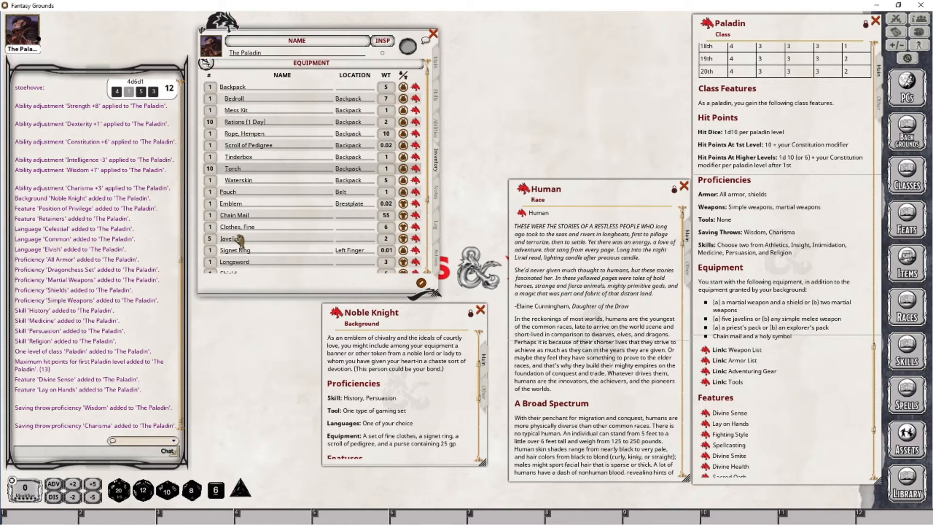
{"action": "left_click", "coordinate": [344, 262]}
{"action": "key", "text": "shift"}
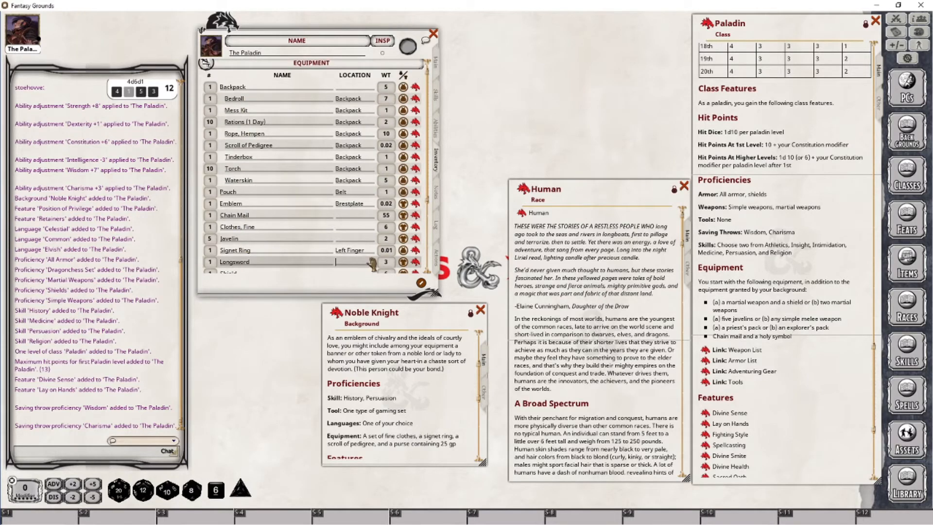
{"action": "type", "text": "Right Hand"}
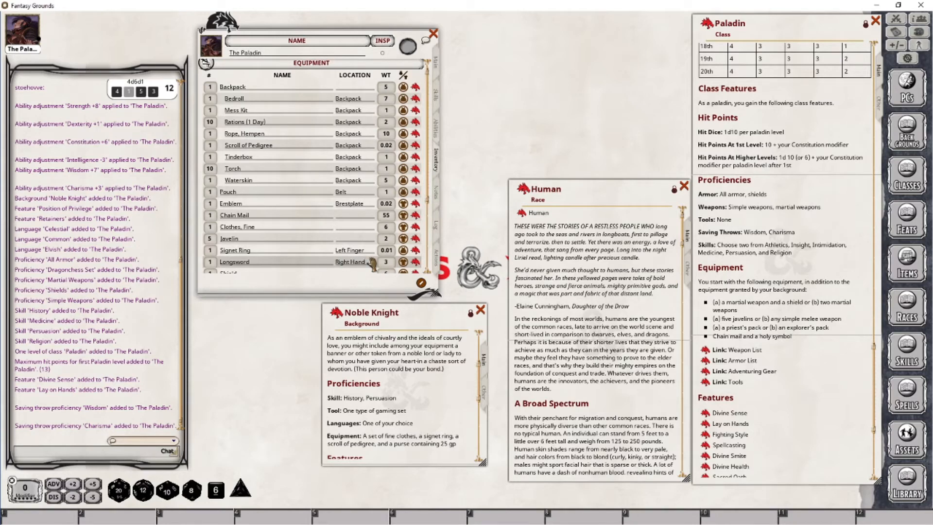
- Set the Longsword's location to "Scabbard" and rename the item to "Longsword (Right Hand)"
{"action": "key", "text": "ctrl+shift+Left"}
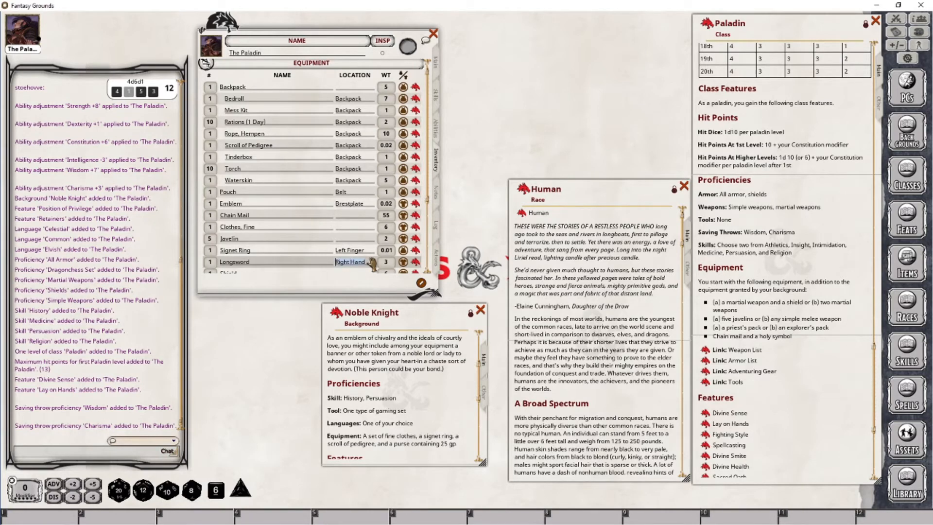
{"action": "type", "text": "S"}
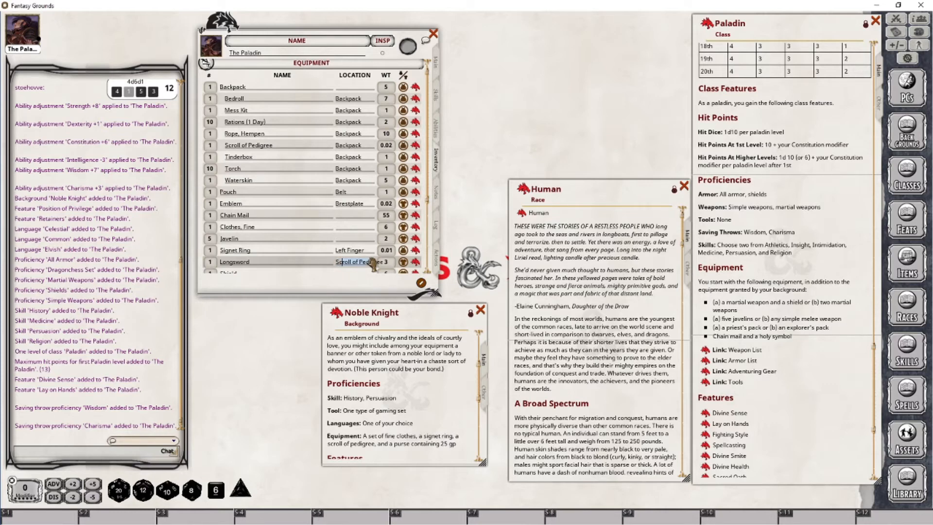
{"action": "type", "text": "cabbard"}
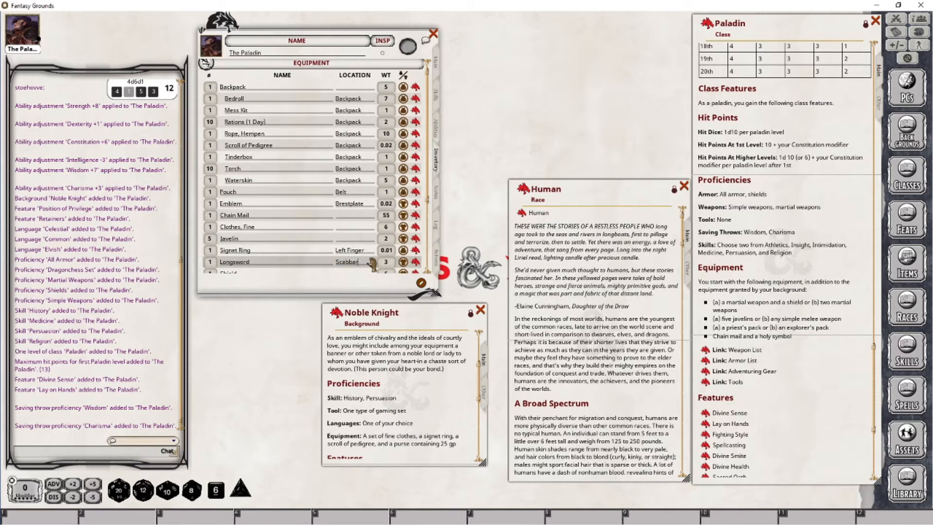
{"action": "left_click", "coordinate": [272, 263]}
{"action": "type", "text": "(Right"}
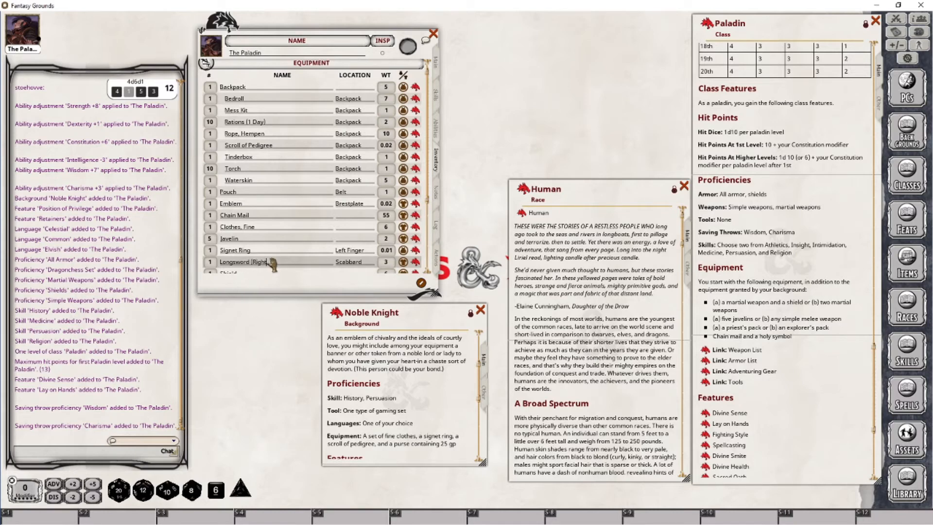
{"action": "type", "text": " Hand)"}
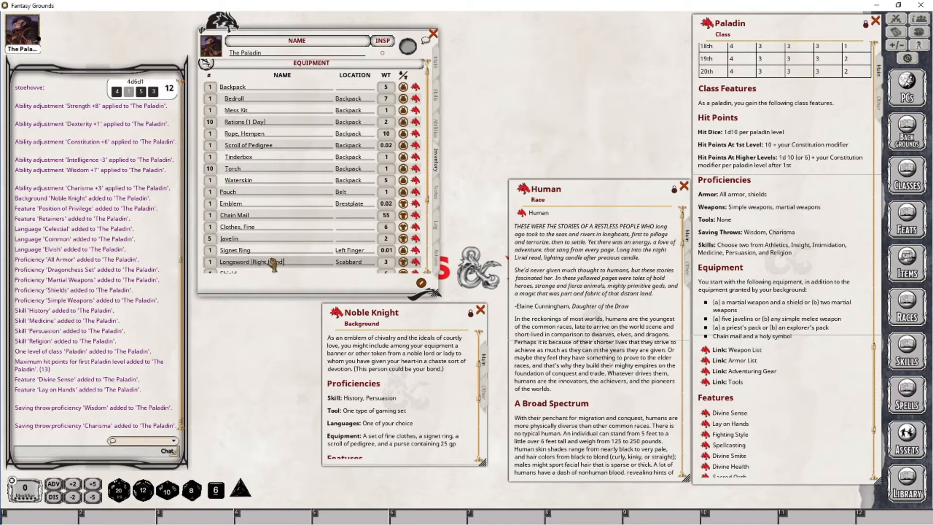
{"action": "key", "text": "Up"}
- Set the location of the Clothes, Fine item to "Worn"
{"action": "scroll", "coordinate": [321, 251], "scroll_direction": "down", "scroll_amount": 2}
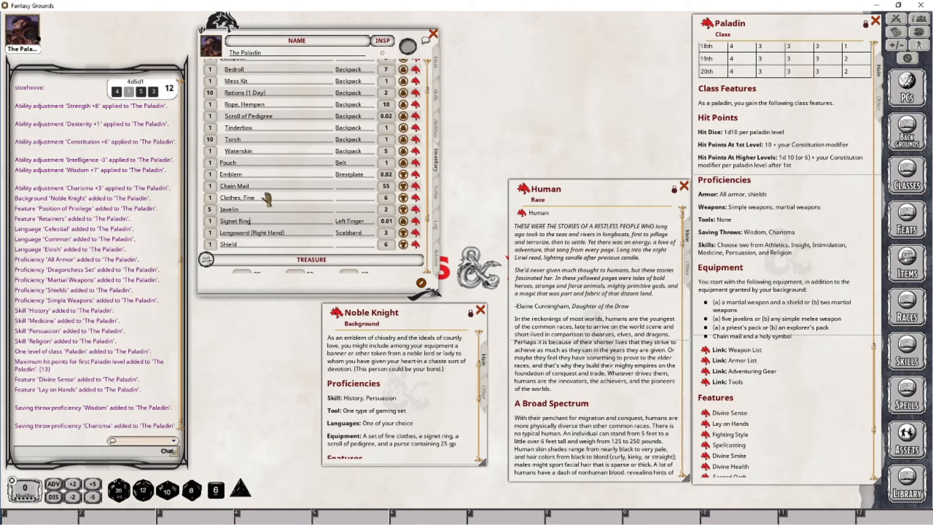
{"action": "left_click", "coordinate": [356, 199]}
{"action": "type", "text": "Wo"}
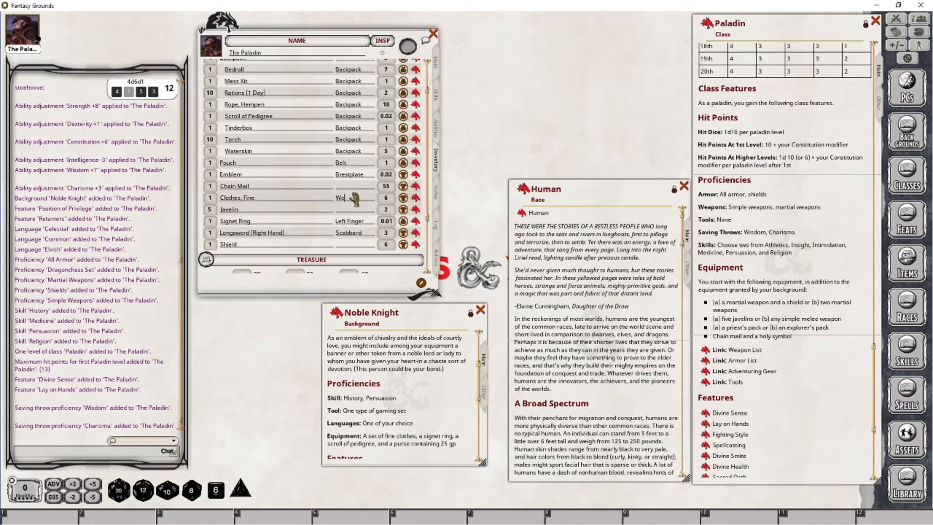
{"action": "type", "text": "rn"}
{"action": "key", "text": "Return"}
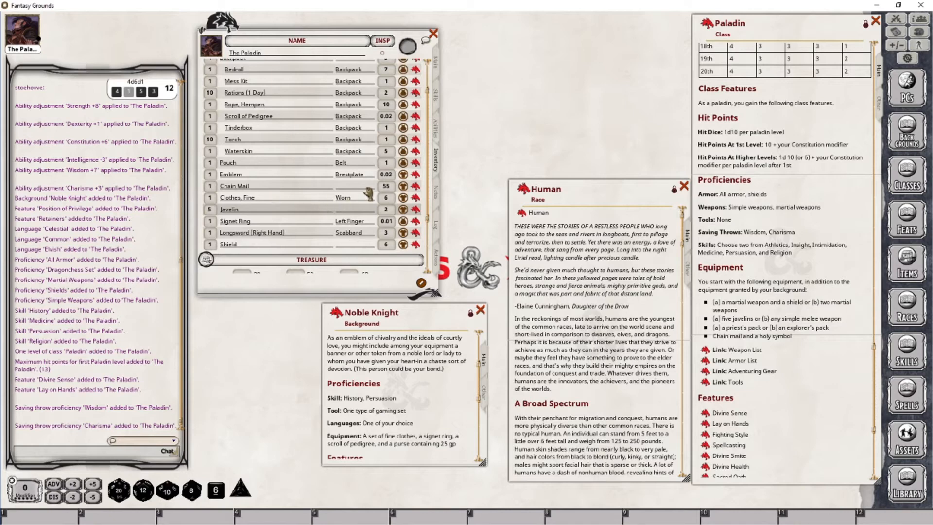
- Replace the location of the Clothes, Fine item with "Backpack"
{"action": "left_click", "coordinate": [354, 199]}
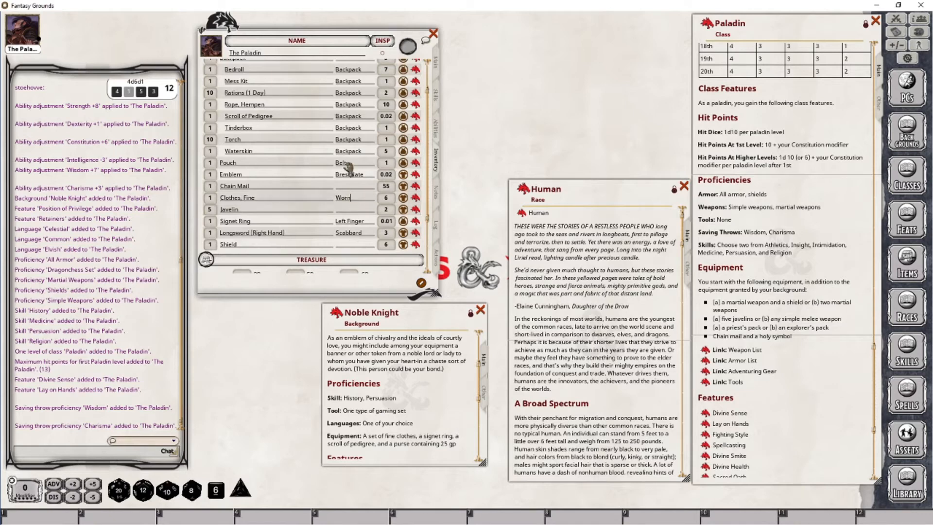
{"action": "double_click", "coordinate": [360, 198]}
{"action": "type", "text": "Backpack"}
{"action": "key", "text": "Tab"}
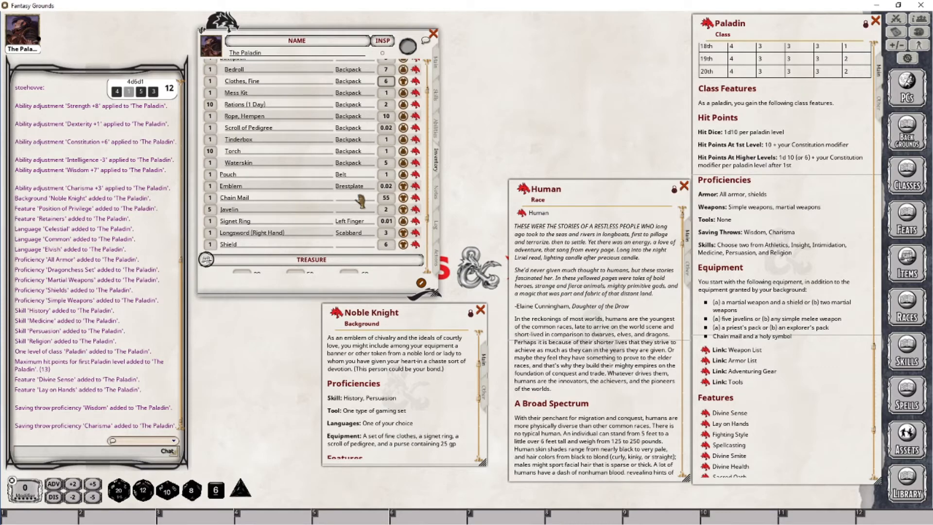
- Switch the Backpack to not carried and back to carried, comparing the current encumbrance in each state
{"action": "scroll", "coordinate": [371, 165], "scroll_direction": "down", "scroll_amount": 3}
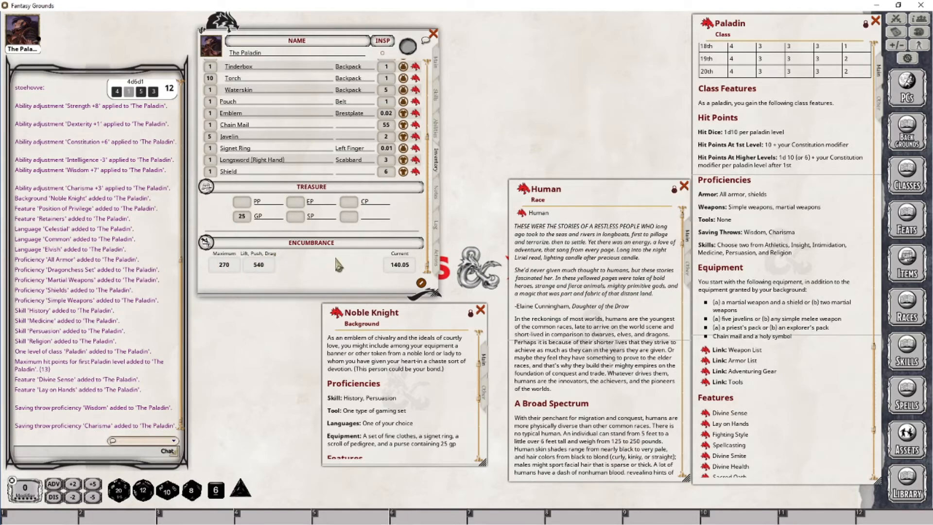
{"action": "scroll", "coordinate": [335, 258], "scroll_direction": "up", "scroll_amount": 5}
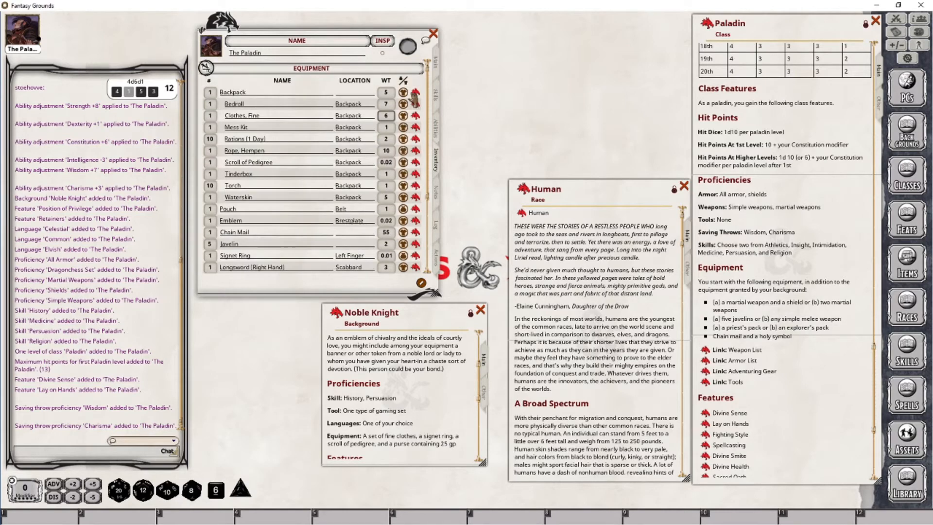
{"action": "left_click", "coordinate": [403, 91]}
{"action": "scroll", "coordinate": [408, 146], "scroll_direction": "down", "scroll_amount": 5}
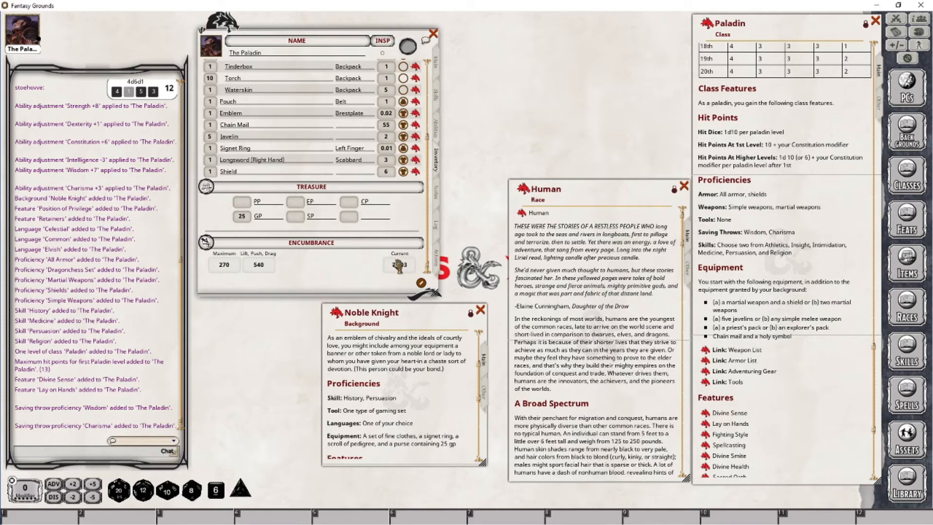
{"action": "scroll", "coordinate": [378, 266], "scroll_direction": "up", "scroll_amount": 5}
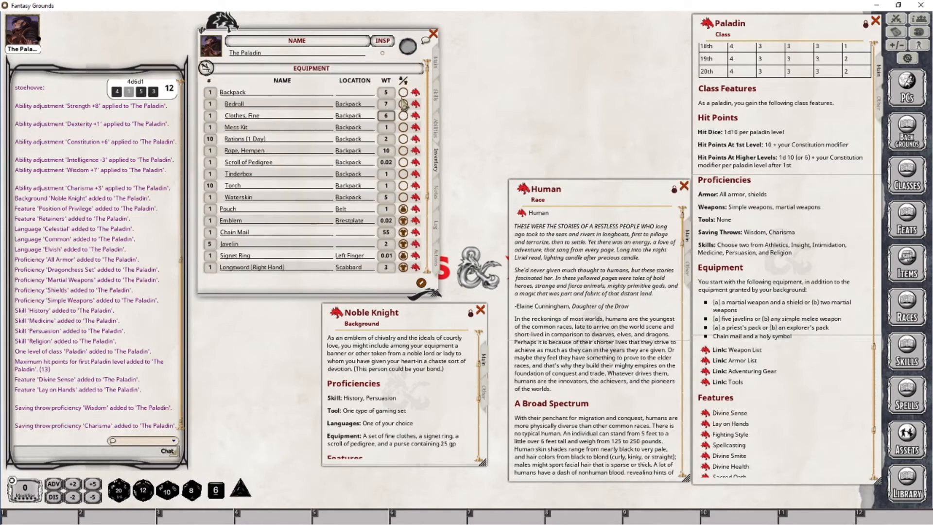
{"action": "scroll", "coordinate": [387, 214], "scroll_direction": "down", "scroll_amount": 6}
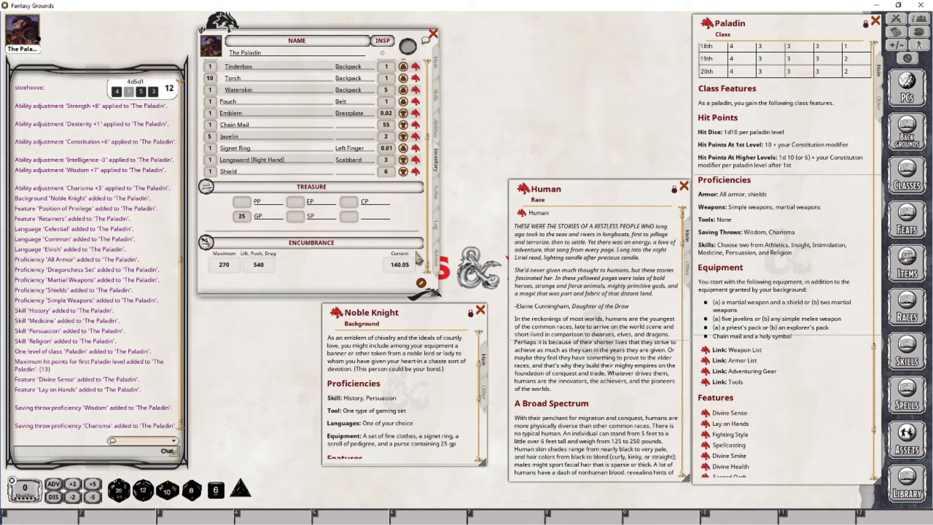
- Review the equipment list's quantities and weights together with the treasure and encumbrance sections
{"action": "scroll", "coordinate": [413, 222], "scroll_direction": "up", "scroll_amount": 3}
{"action": "scroll", "coordinate": [415, 222], "scroll_direction": "up", "scroll_amount": 2}
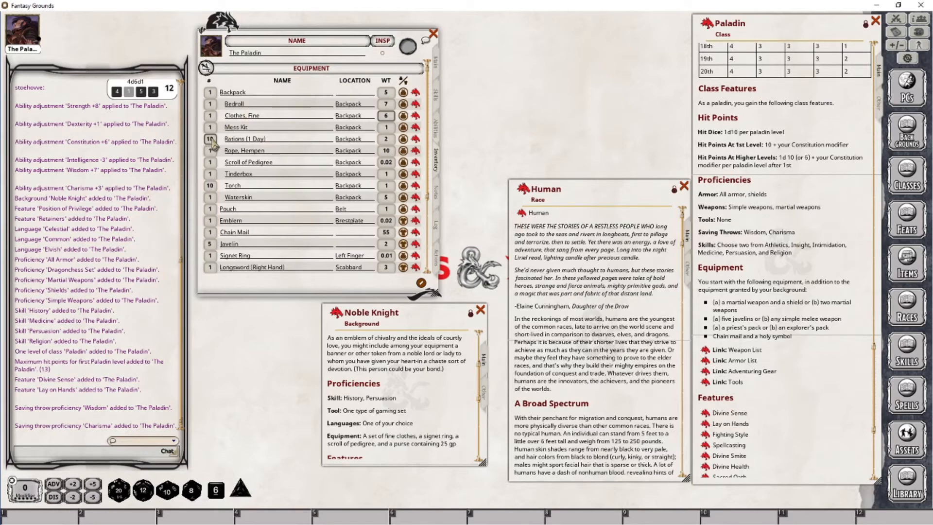
{"action": "scroll", "coordinate": [393, 255], "scroll_direction": "down", "scroll_amount": 5}
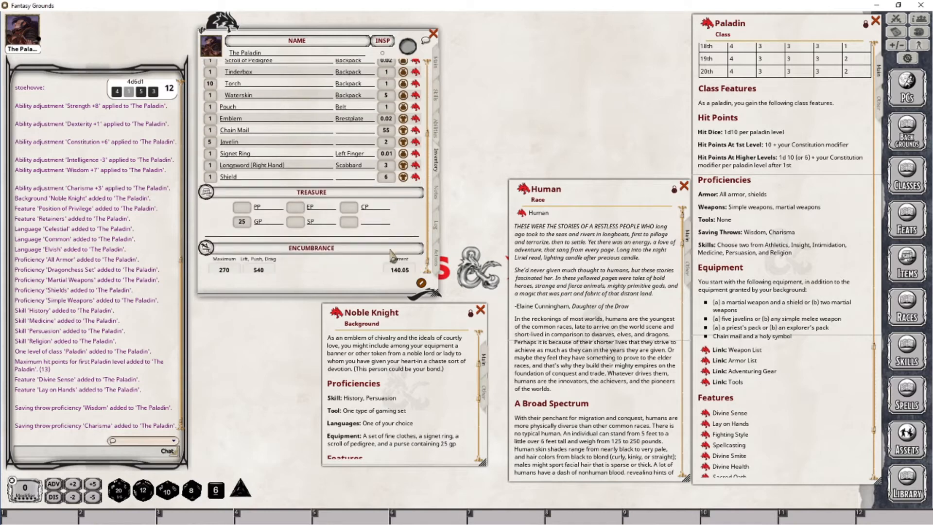
{"action": "scroll", "coordinate": [343, 211], "scroll_direction": "up", "scroll_amount": 5}
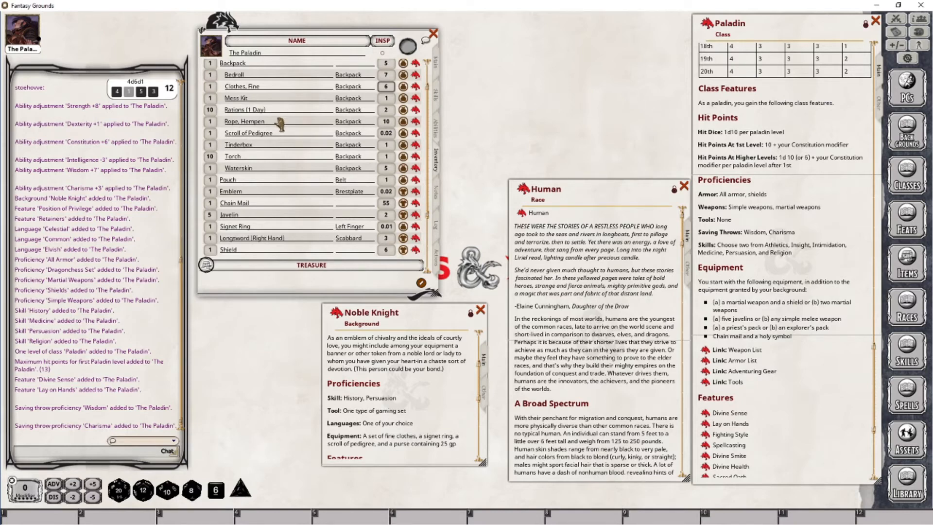
{"action": "scroll", "coordinate": [294, 171], "scroll_direction": "up", "scroll_amount": 2}
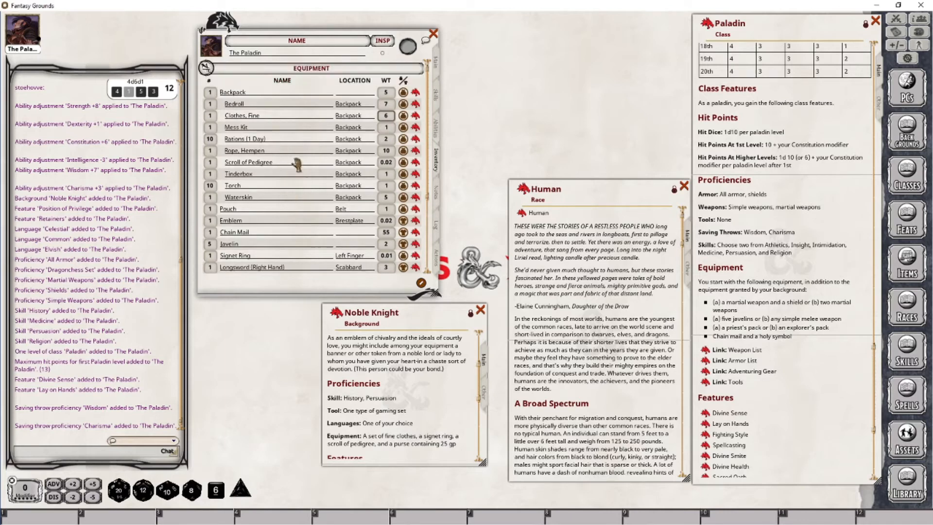
{"action": "scroll", "coordinate": [309, 154], "scroll_direction": "down", "scroll_amount": 5}
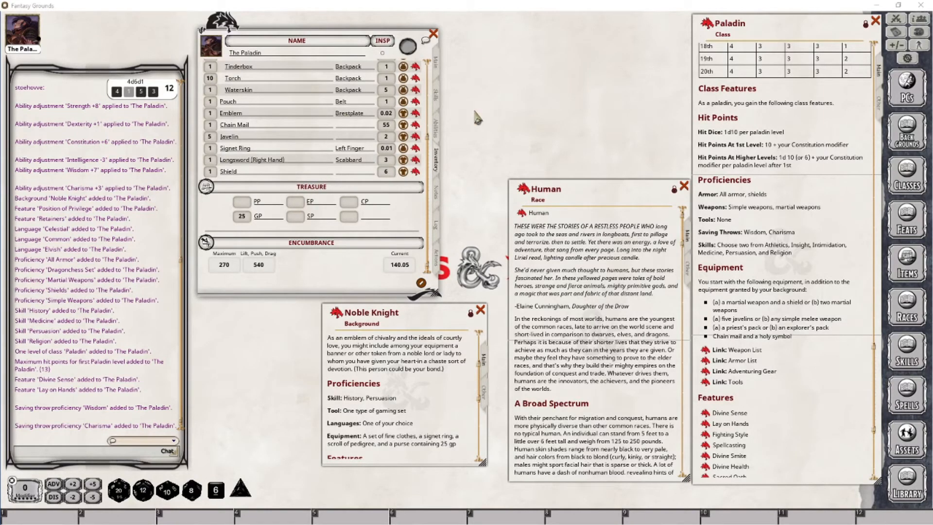
{"action": "scroll", "coordinate": [324, 139], "scroll_direction": "up", "scroll_amount": 3}
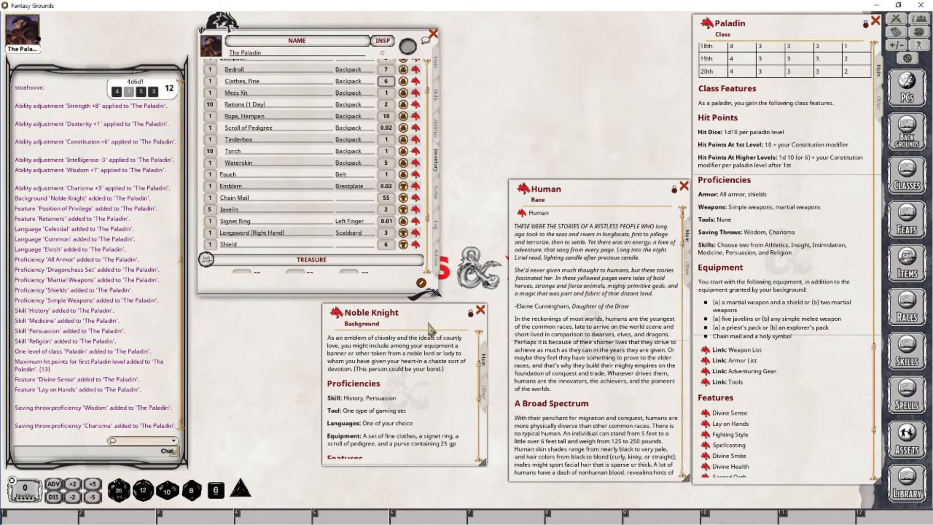
- Look through the Noble Knight and Human descriptions, close the Human race record, and place the Noble Knight window beside the Paladin class window
{"action": "scroll", "coordinate": [427, 381], "scroll_direction": "down", "scroll_amount": 3}
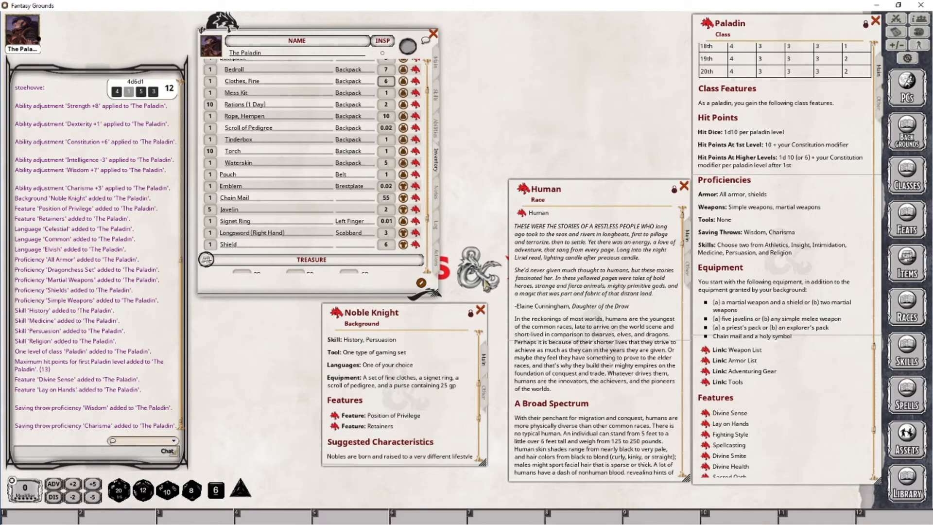
{"action": "scroll", "coordinate": [595, 389], "scroll_direction": "down", "scroll_amount": 10}
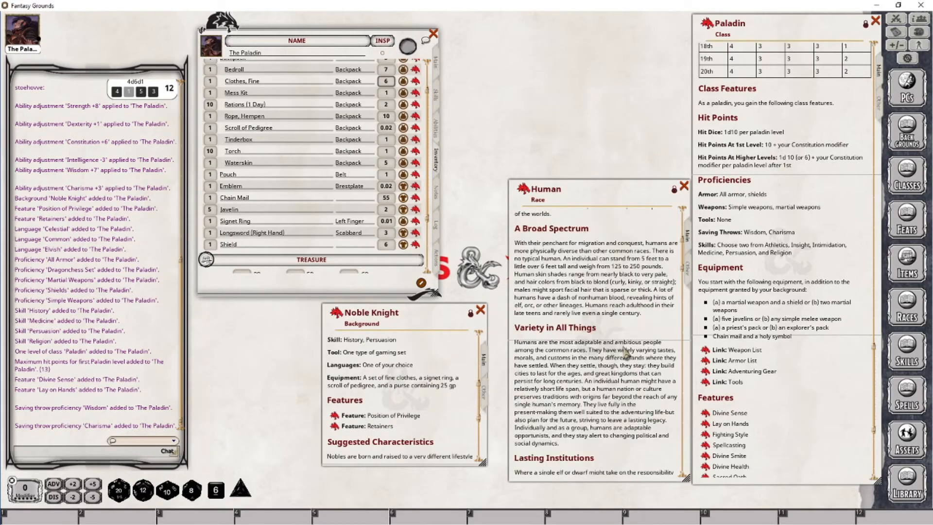
{"action": "scroll", "coordinate": [595, 388], "scroll_direction": "down", "scroll_amount": 10}
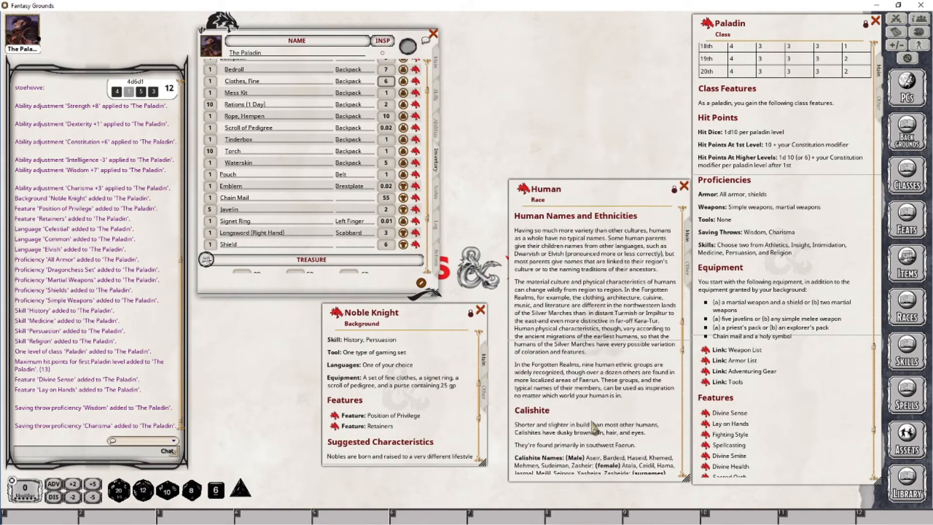
{"action": "left_click", "coordinate": [684, 186]}
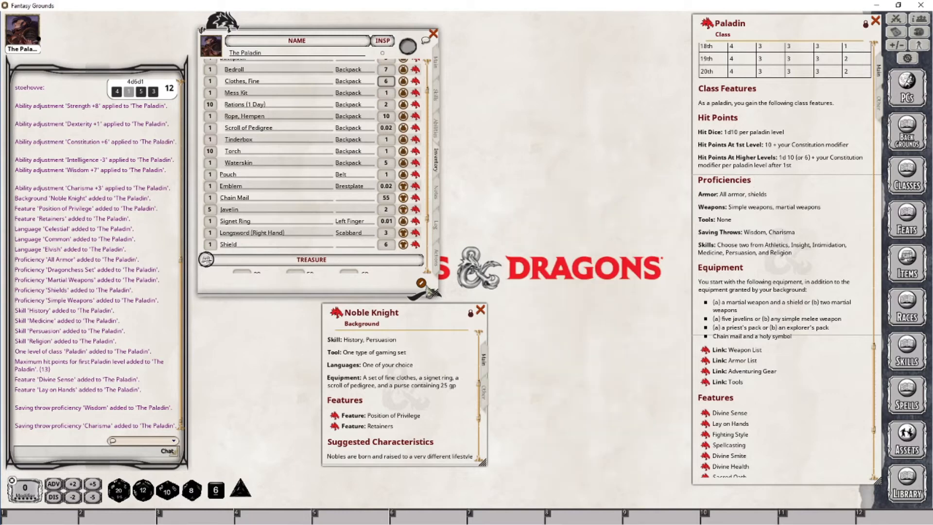
{"action": "left_click_drag", "start_coordinate": [461, 295], "coordinate": [664, 9]}
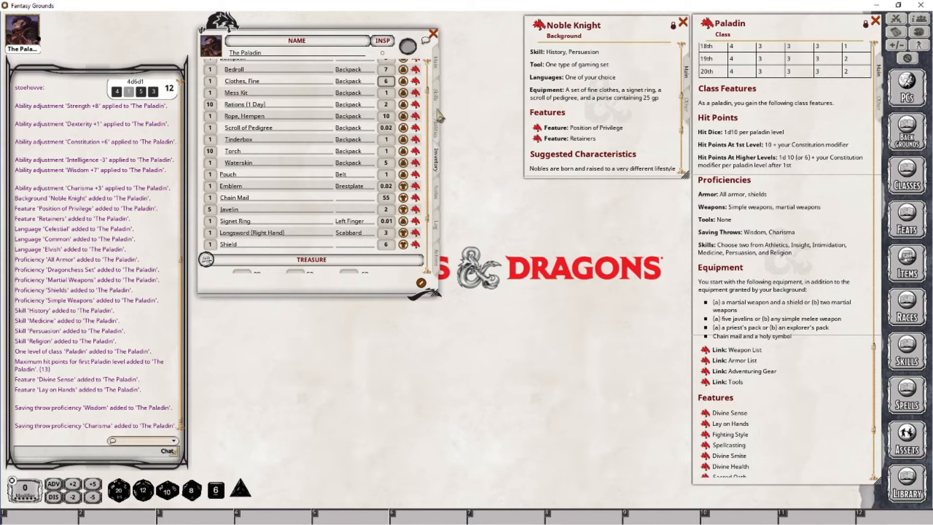
- Set the thrown Javelin's ammo to 5 and try its used-ammo markers, leaving none marked
{"action": "left_click", "coordinate": [440, 256]}
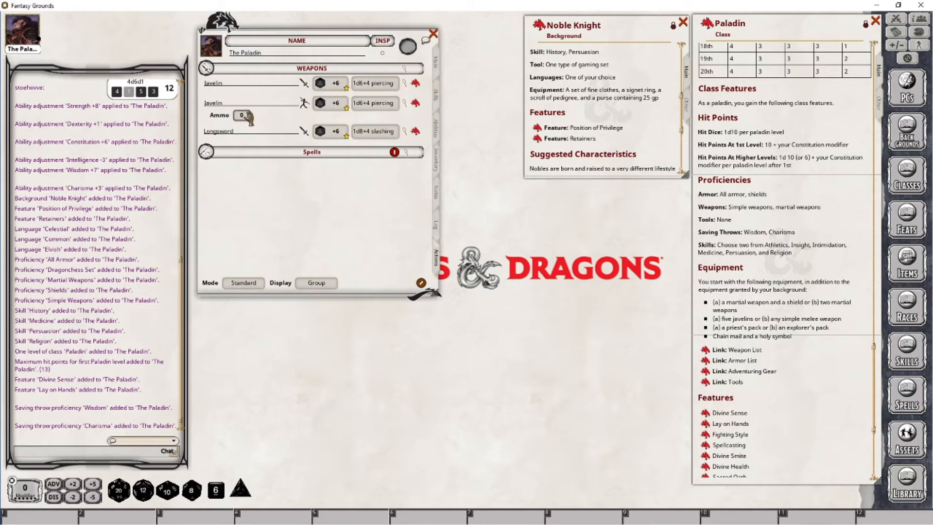
{"action": "scroll", "coordinate": [245, 114], "scroll_direction": "up", "scroll_amount": 5}
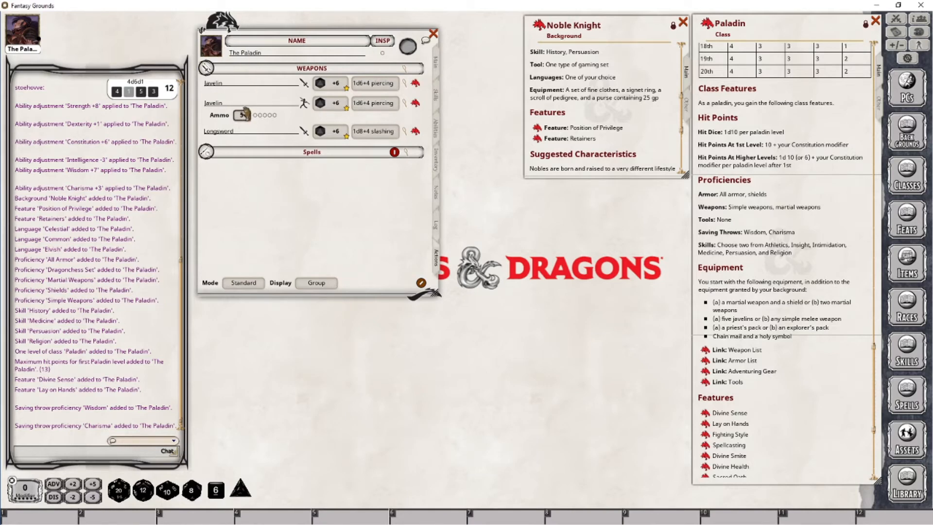
{"action": "left_click", "coordinate": [304, 104]}
{"action": "left_click", "coordinate": [258, 116]}
{"action": "left_click", "coordinate": [260, 115]}
{"action": "left_click", "coordinate": [265, 115]}
{"action": "left_click", "coordinate": [255, 116]}
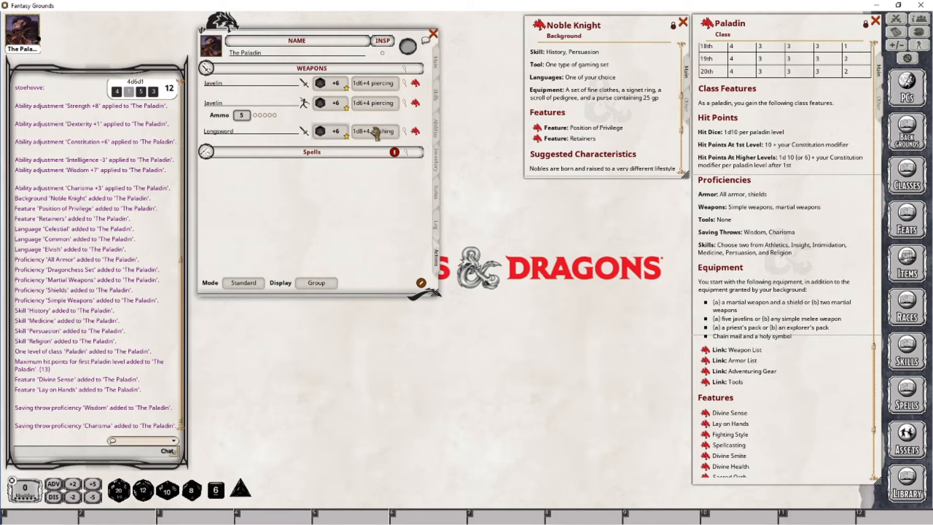
- Examine the Longsword (Right Hand) record's damage and properties, including Versatile, and close the record
{"action": "left_click", "coordinate": [416, 131]}
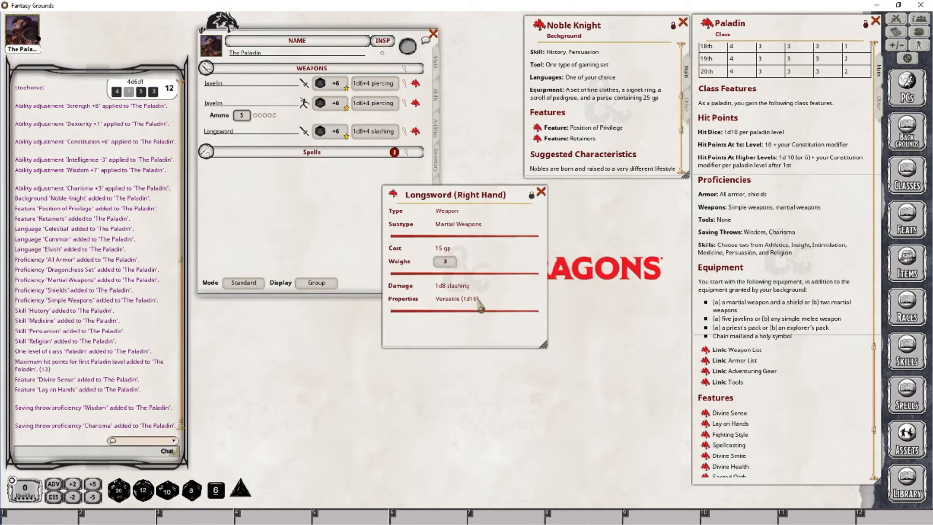
{"action": "left_click_drag", "start_coordinate": [513, 192], "coordinate": [486, 225]}
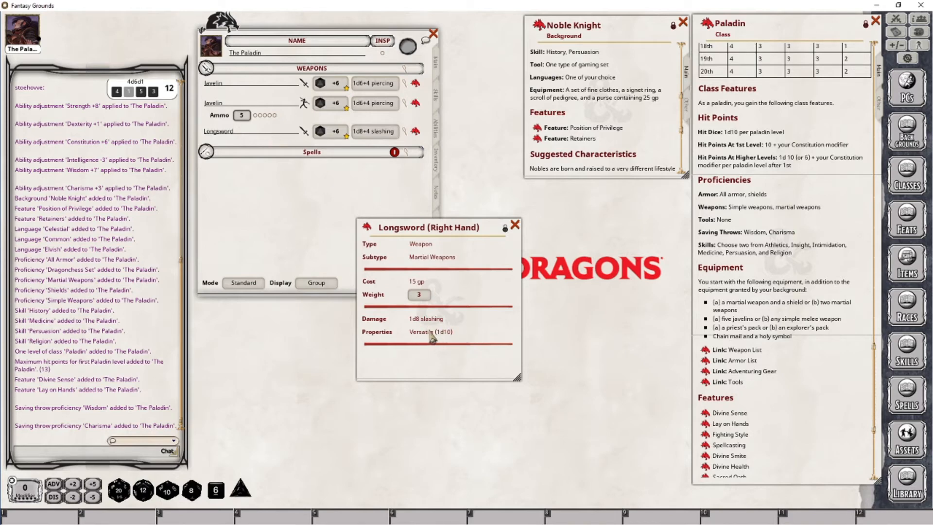
{"action": "left_click", "coordinate": [515, 226]}
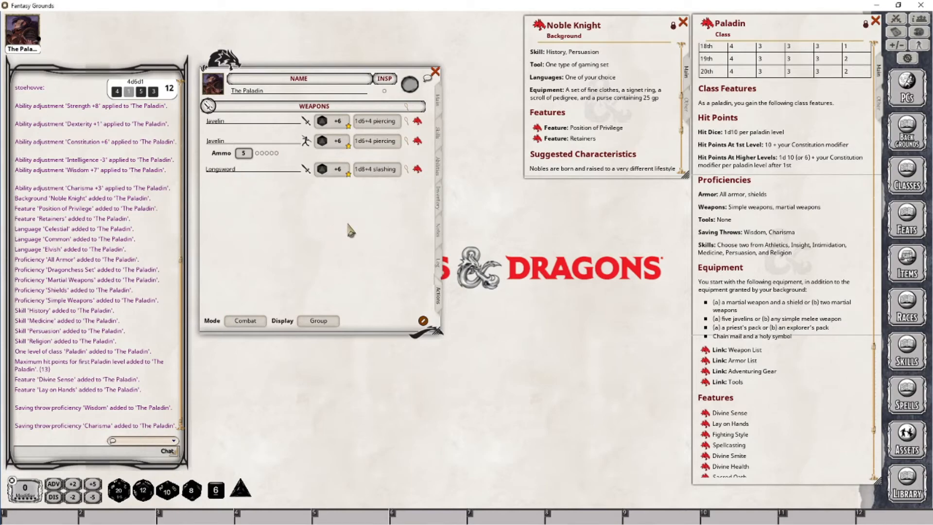
- Open the Divine Sense, Lay on Hands, Position of Privilege and Retainers feature descriptions and arrange them around the character sheet
{"action": "left_click", "coordinate": [438, 167]}
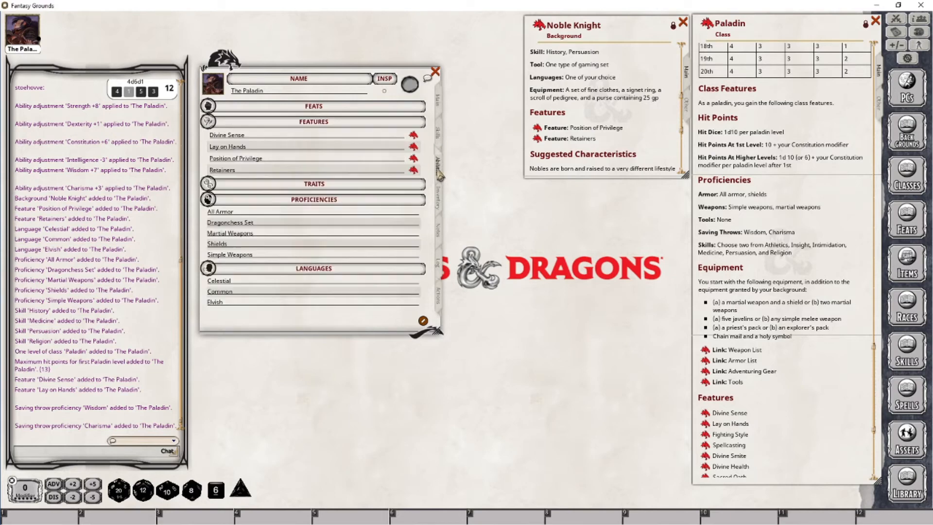
{"action": "left_click", "coordinate": [414, 135]}
{"action": "left_click_drag", "start_coordinate": [446, 200], "coordinate": [588, 196]}
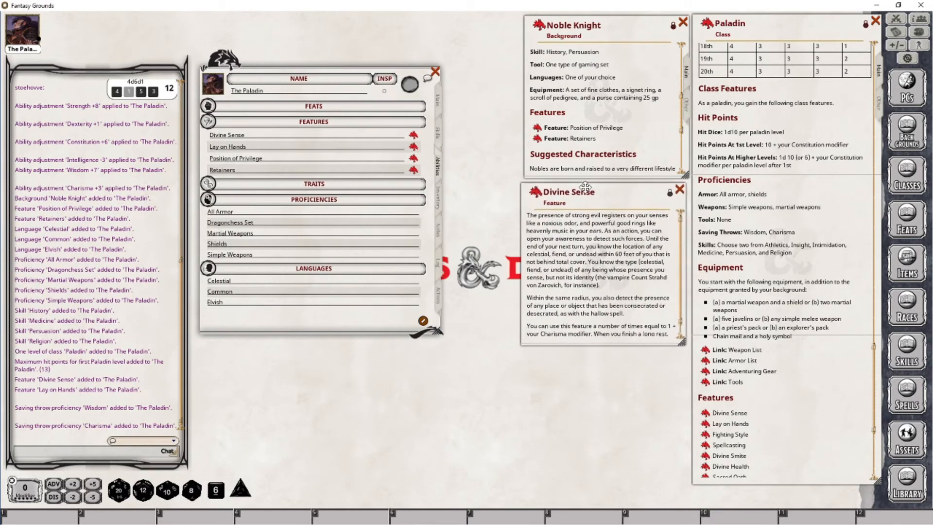
{"action": "left_click", "coordinate": [414, 147]}
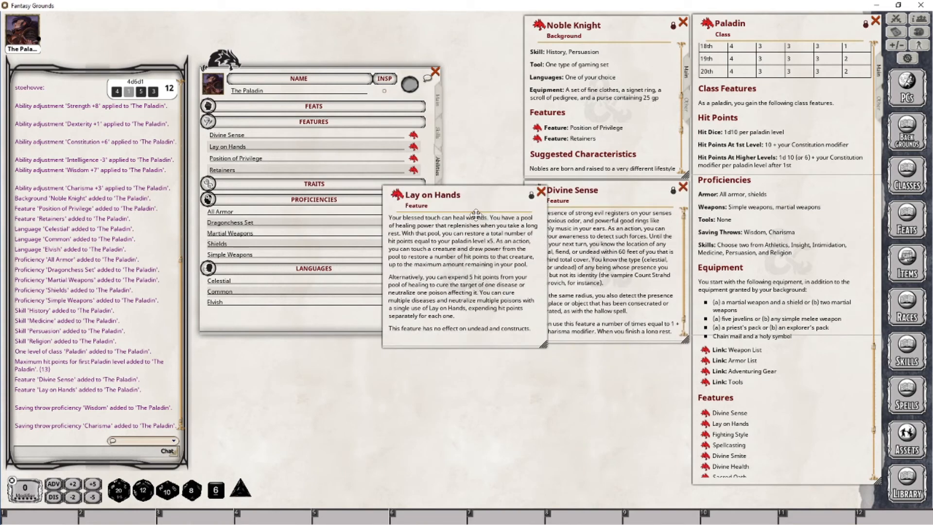
{"action": "left_click_drag", "start_coordinate": [472, 214], "coordinate": [619, 366]}
{"action": "left_click", "coordinate": [413, 158]}
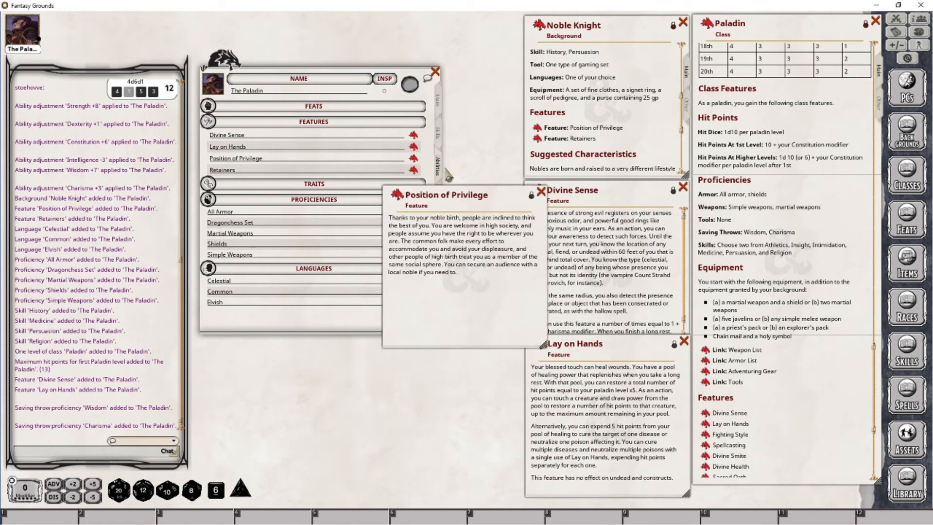
{"action": "left_click_drag", "start_coordinate": [497, 188], "coordinate": [468, 349]}
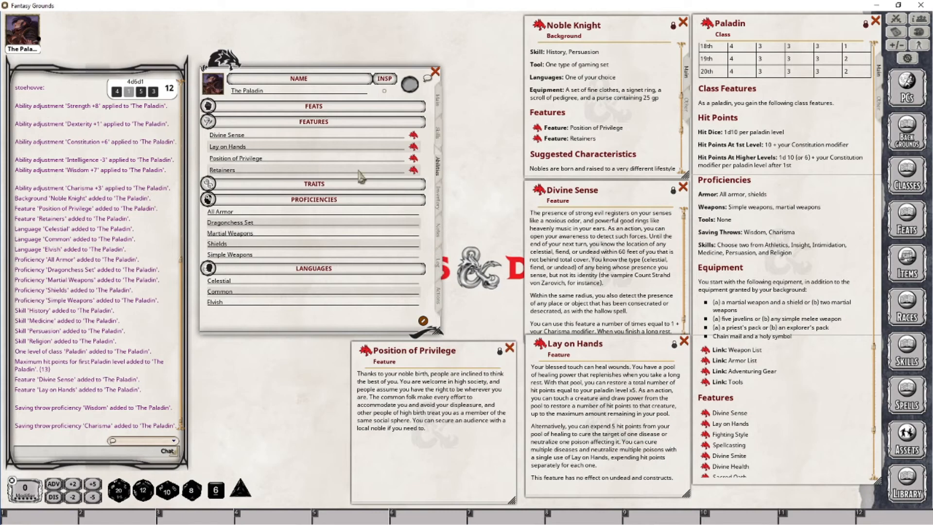
{"action": "left_click", "coordinate": [416, 171]}
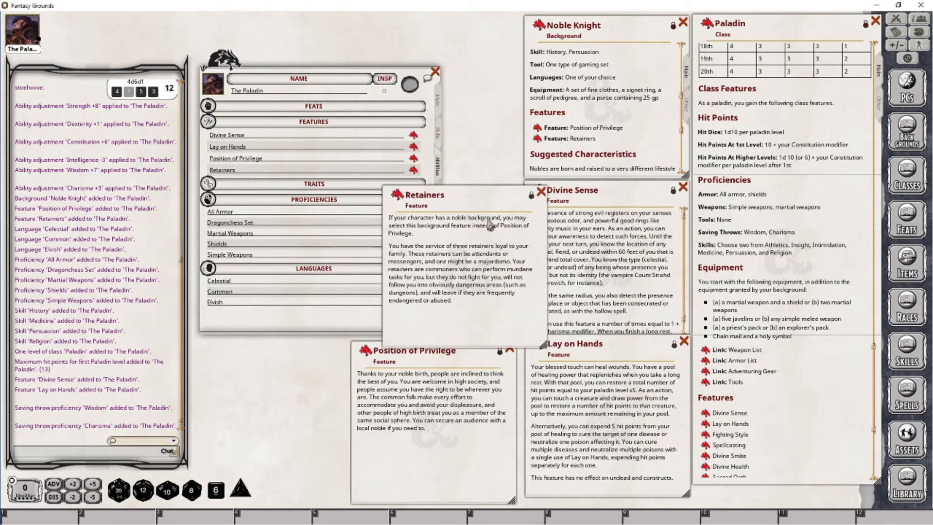
{"action": "left_click_drag", "start_coordinate": [445, 193], "coordinate": [274, 353]}
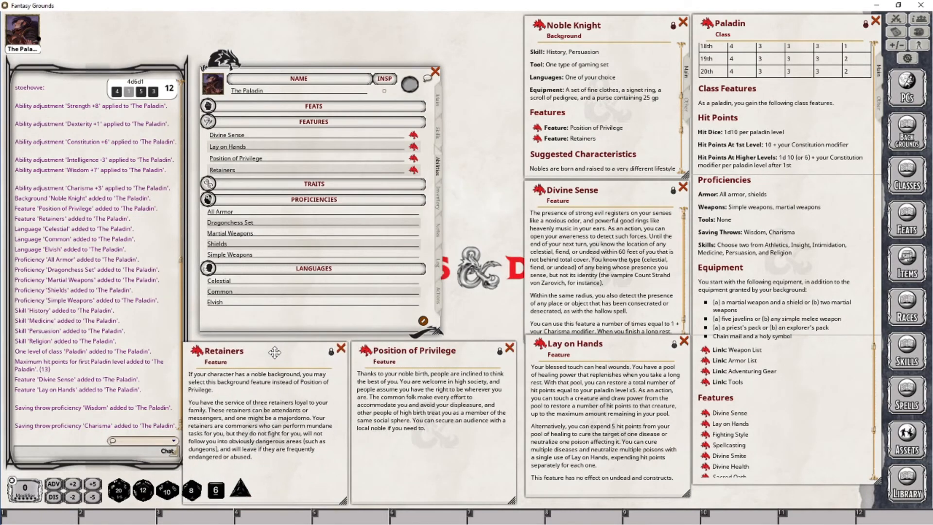
- Close the Retainers description and delete the Retainers feature from the character's features list
{"action": "left_click", "coordinate": [439, 296]}
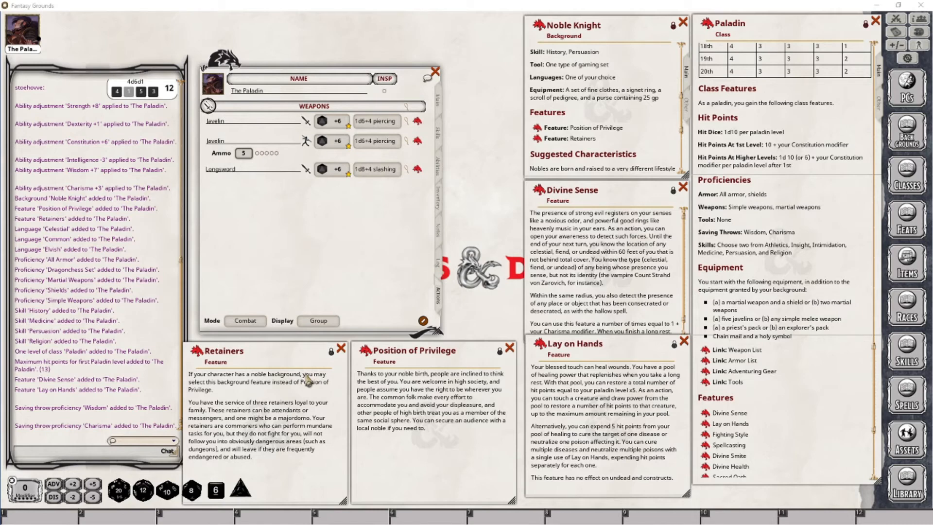
{"action": "left_click", "coordinate": [342, 353]}
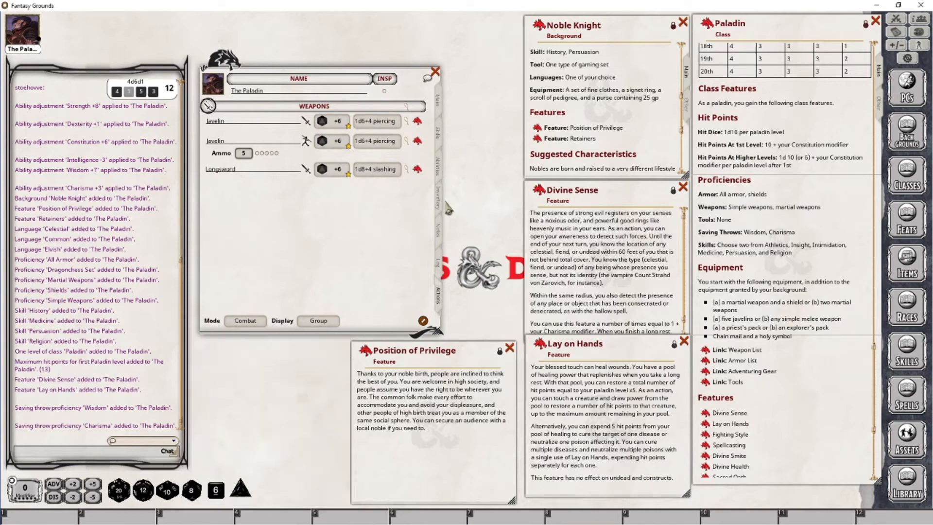
{"action": "left_click", "coordinate": [440, 169]}
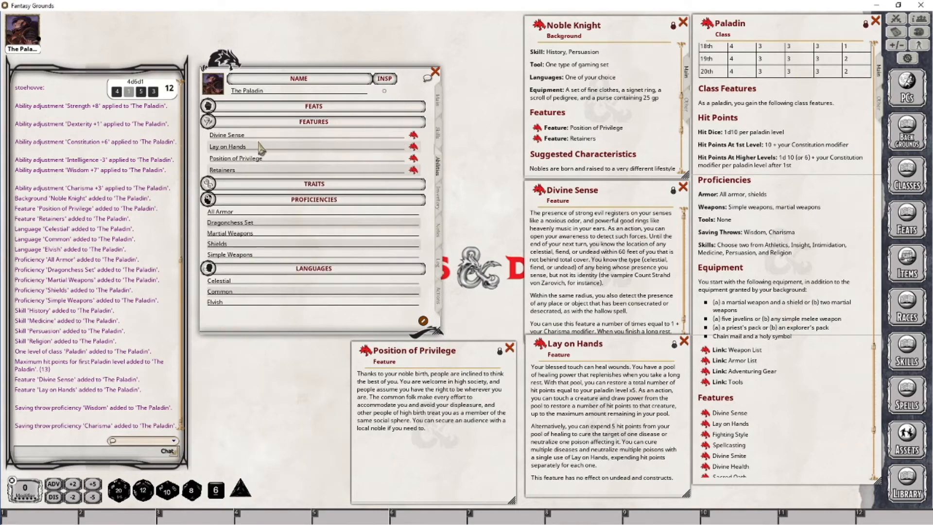
{"action": "right_click", "coordinate": [302, 172]}
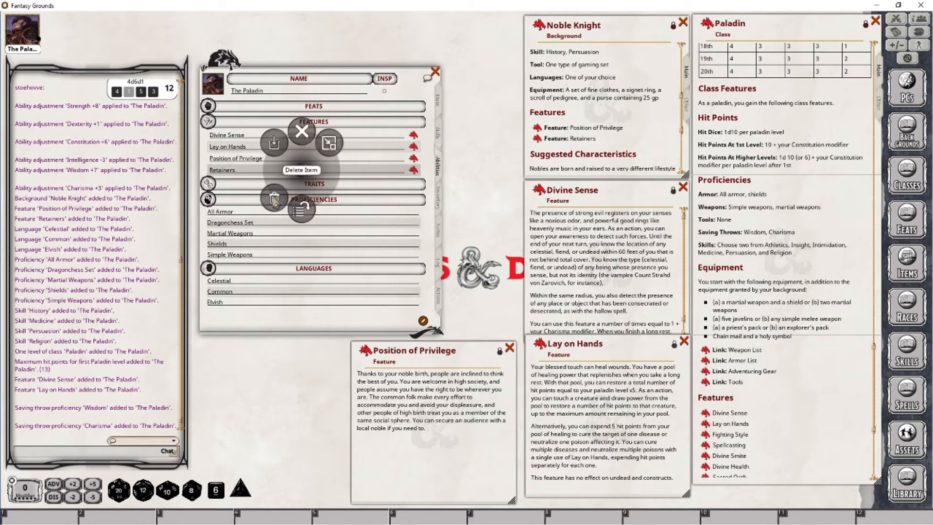
{"action": "left_click", "coordinate": [274, 199]}
{"action": "left_click", "coordinate": [238, 206]}
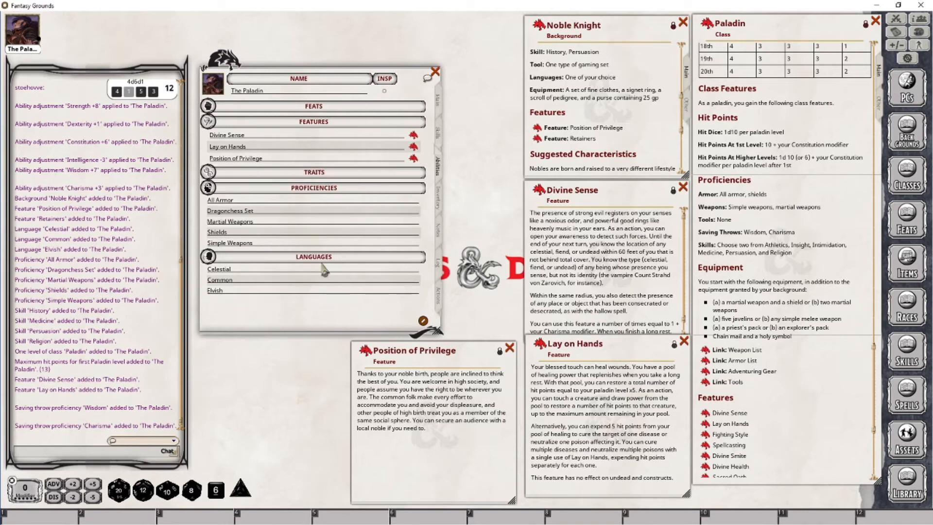
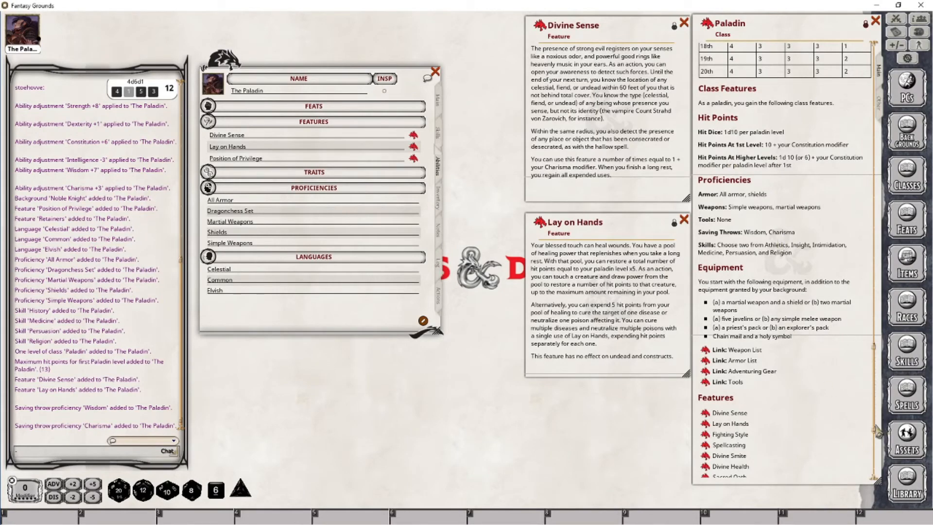
- Consult the Paladin level table and add Lay on Hands to the character's powers from its feature description
{"action": "left_click_drag", "start_coordinate": [878, 431], "coordinate": [875, 291]}
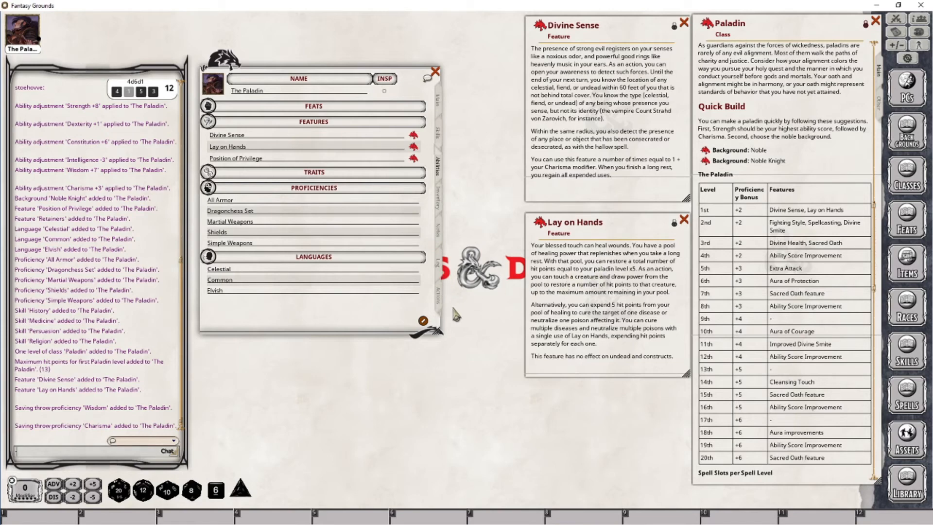
{"action": "left_click", "coordinate": [438, 296]}
{"action": "left_click_drag", "start_coordinate": [541, 224], "coordinate": [322, 260]}
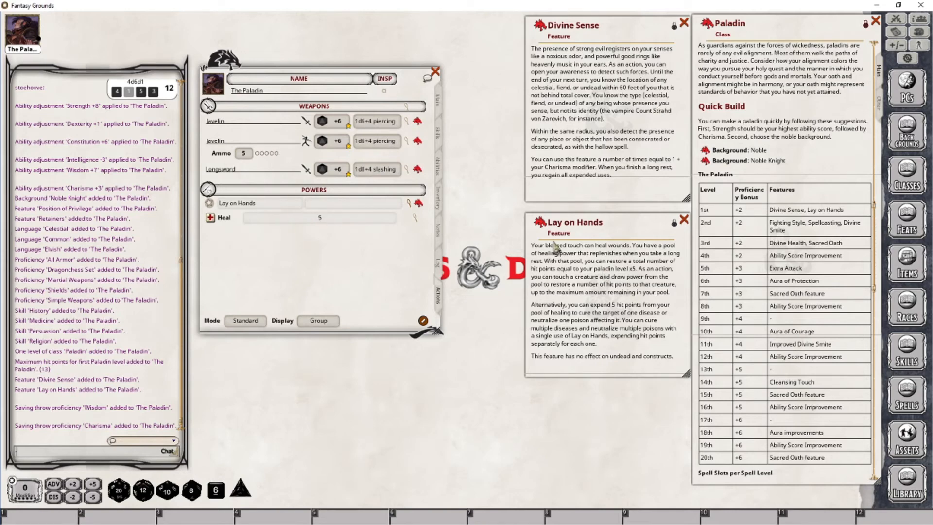
- Examine the Heal settings of the Lay on Hands power, including its targeting and type, and close them
{"action": "left_click", "coordinate": [416, 220]}
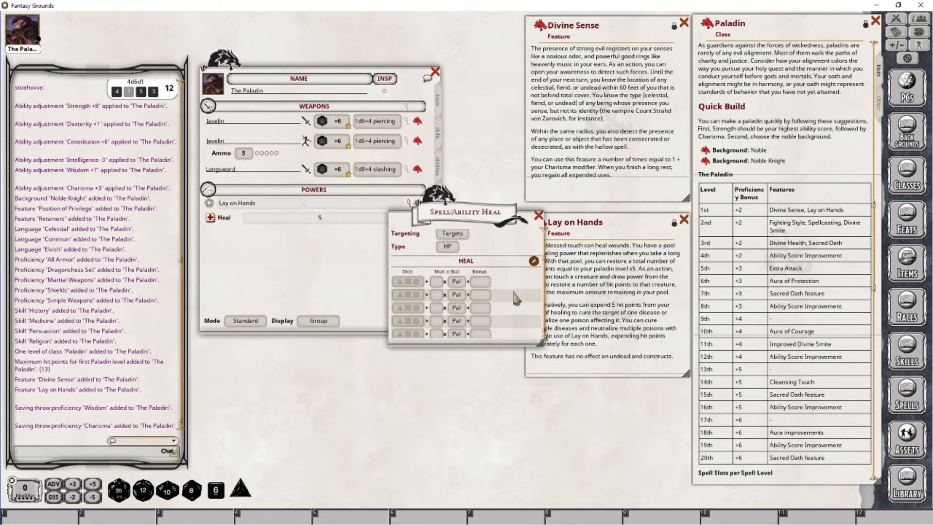
{"action": "scroll", "coordinate": [511, 288], "scroll_direction": "down", "scroll_amount": 1}
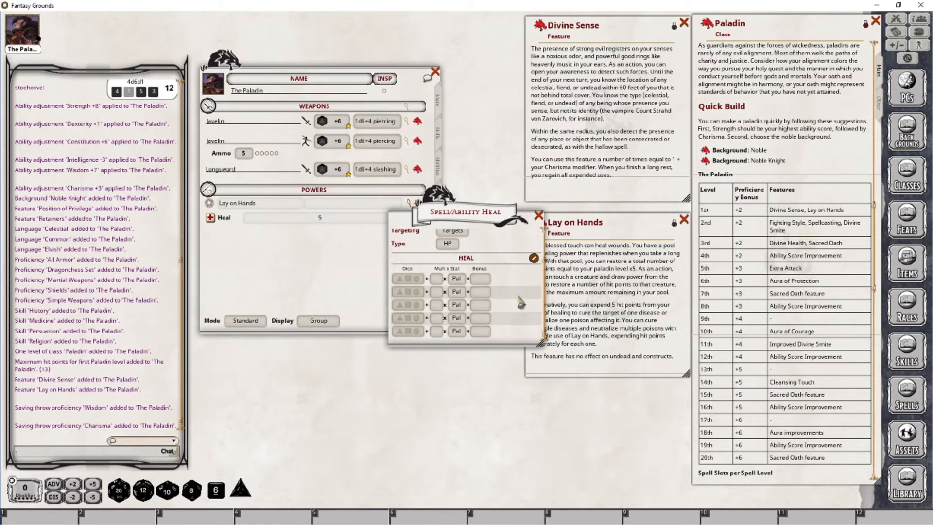
{"action": "left_click", "coordinate": [538, 216]}
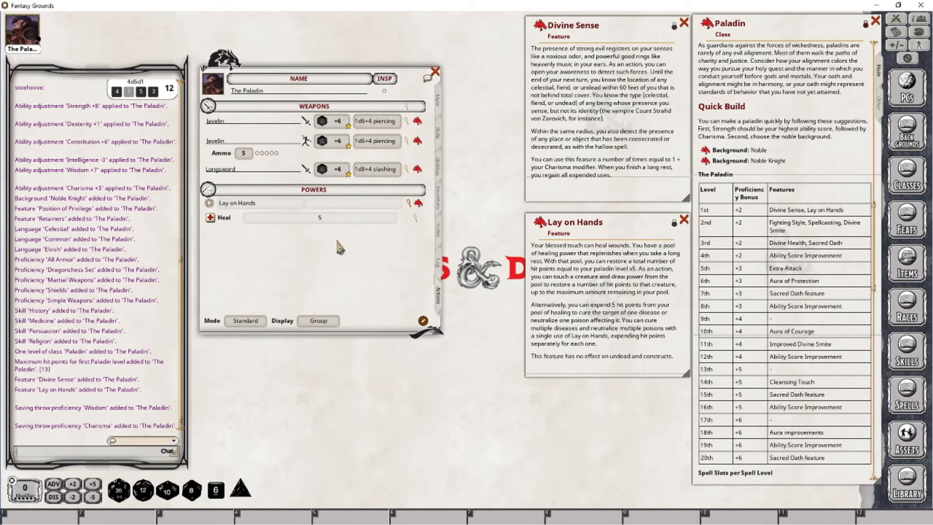
- Set Lay on Hands to 1 use per day in Preparation mode and switch the actions to Combat mode
{"action": "scroll", "coordinate": [783, 252], "scroll_direction": "up", "scroll_amount": 5}
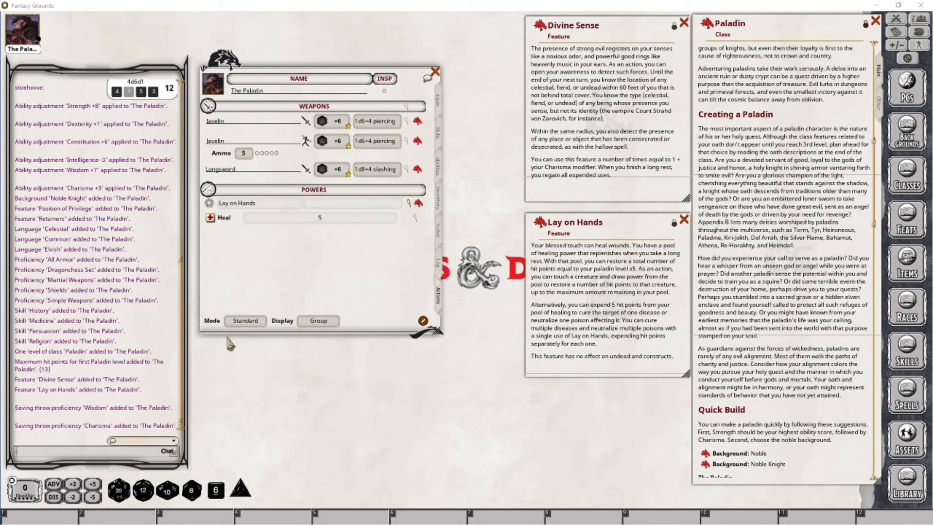
{"action": "left_click", "coordinate": [245, 323]}
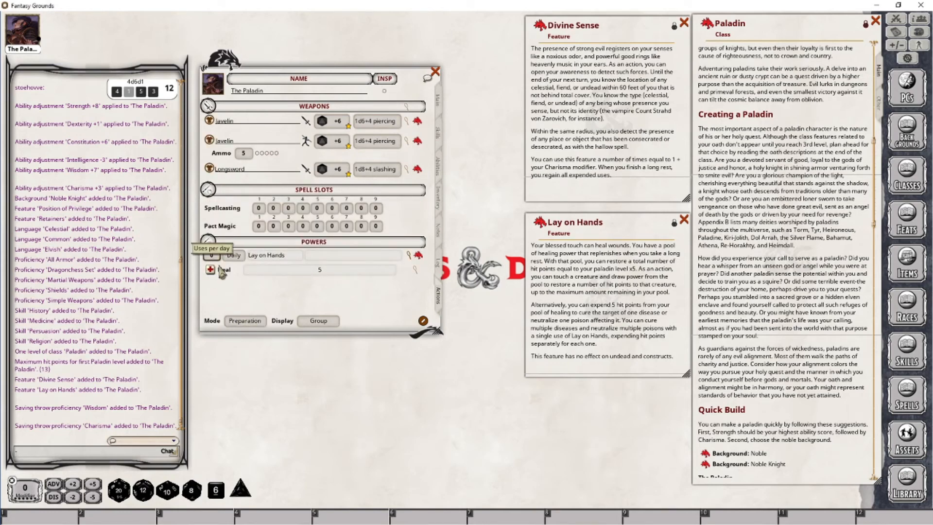
{"action": "scroll", "coordinate": [212, 256], "scroll_direction": "up", "scroll_amount": 1}
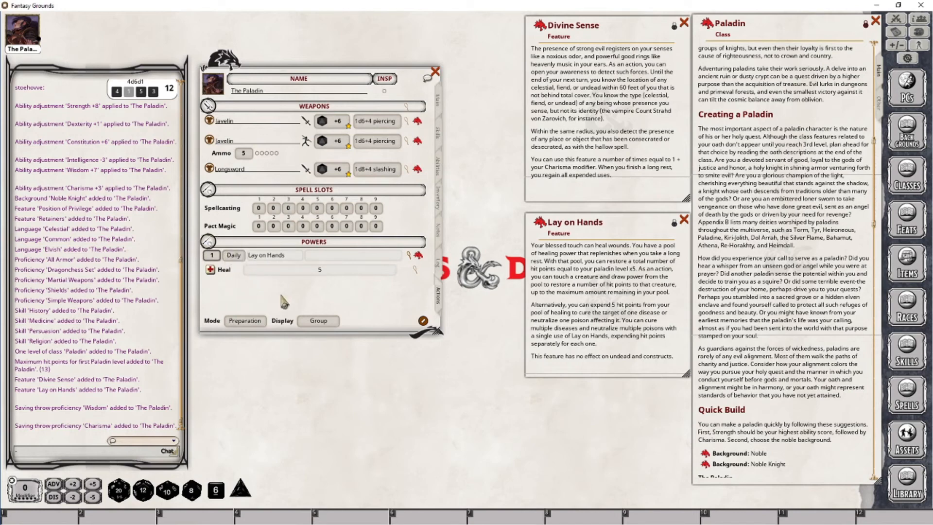
{"action": "left_click", "coordinate": [248, 322]}
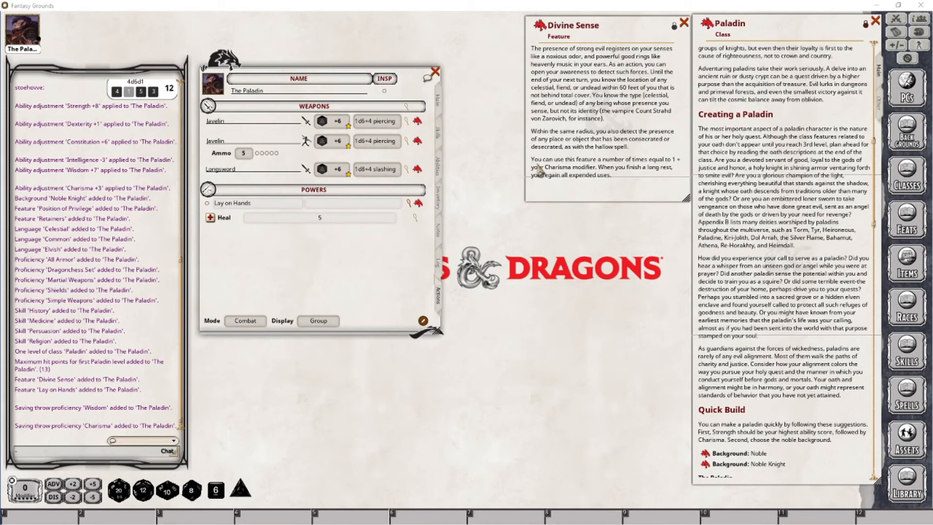
- Add Divine Sense to the powers and group it together with Lay on Hands under "Paladin"
{"action": "left_click_drag", "start_coordinate": [540, 26], "coordinate": [307, 228]}
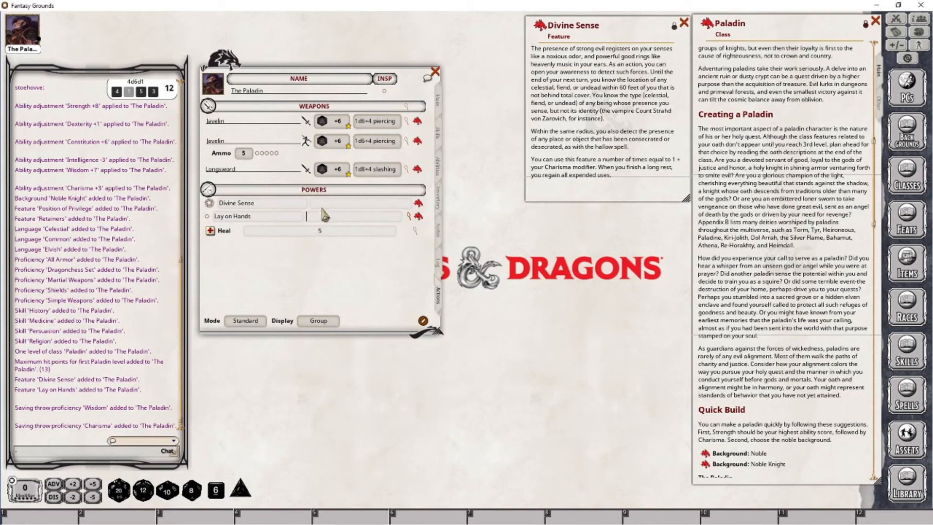
{"action": "left_click", "coordinate": [320, 218]}
{"action": "key", "text": "Return"}
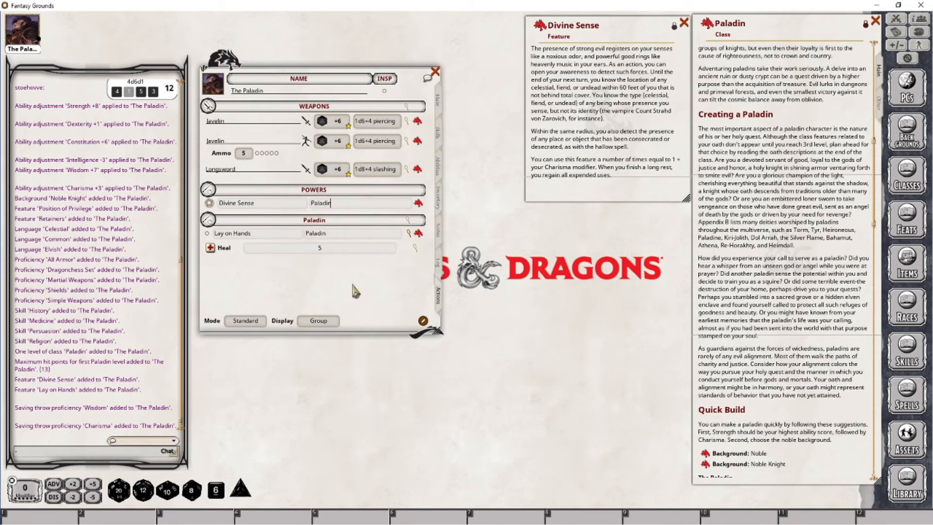
{"action": "key", "text": "Return"}
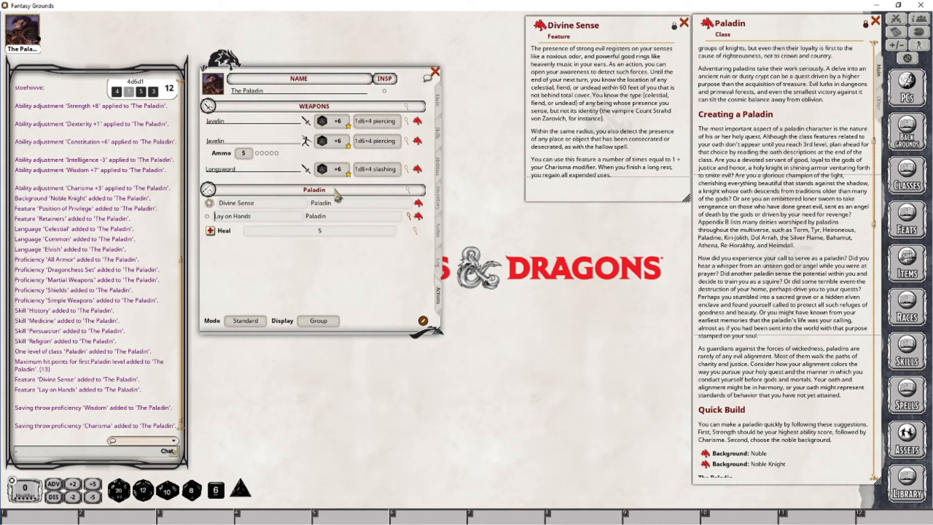
- Check the character's ability modifiers for Divine Sense's daily uses in Preparation mode and switch the actions to Combat mode
{"action": "left_click", "coordinate": [247, 322]}
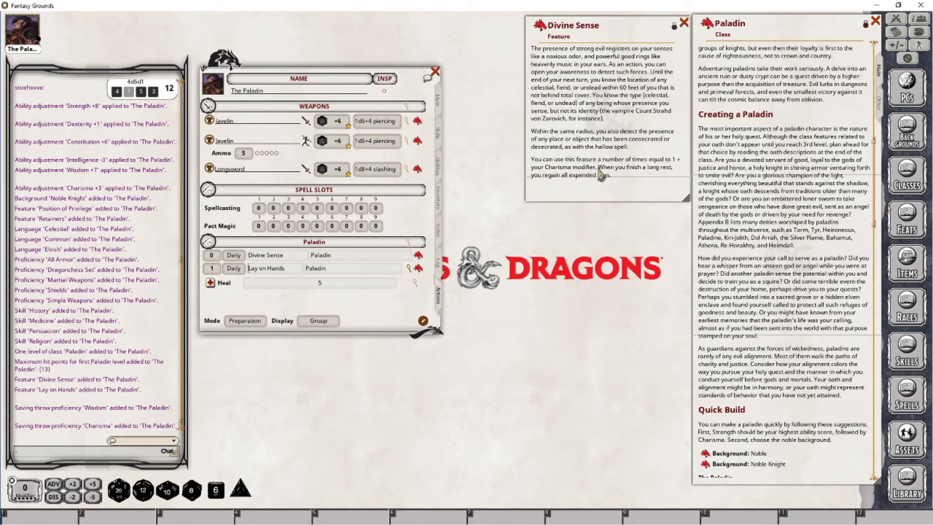
{"action": "left_click", "coordinate": [438, 103]}
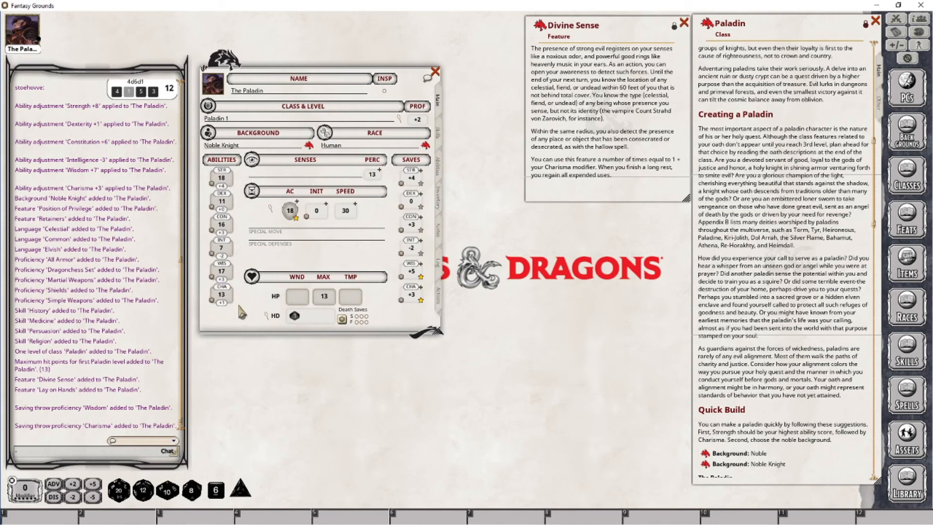
{"action": "left_click", "coordinate": [439, 297]}
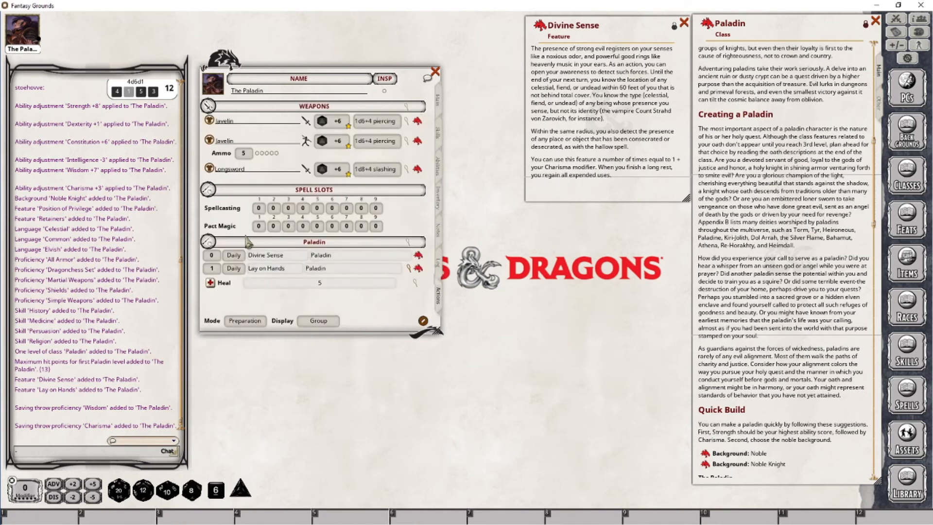
{"action": "scroll", "coordinate": [219, 261], "scroll_direction": "up", "scroll_amount": 2}
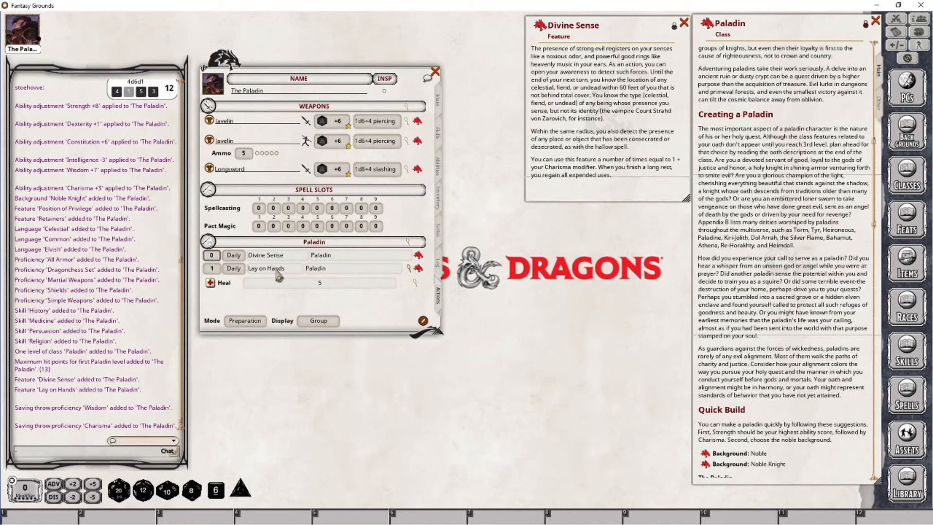
{"action": "left_click", "coordinate": [248, 322]}
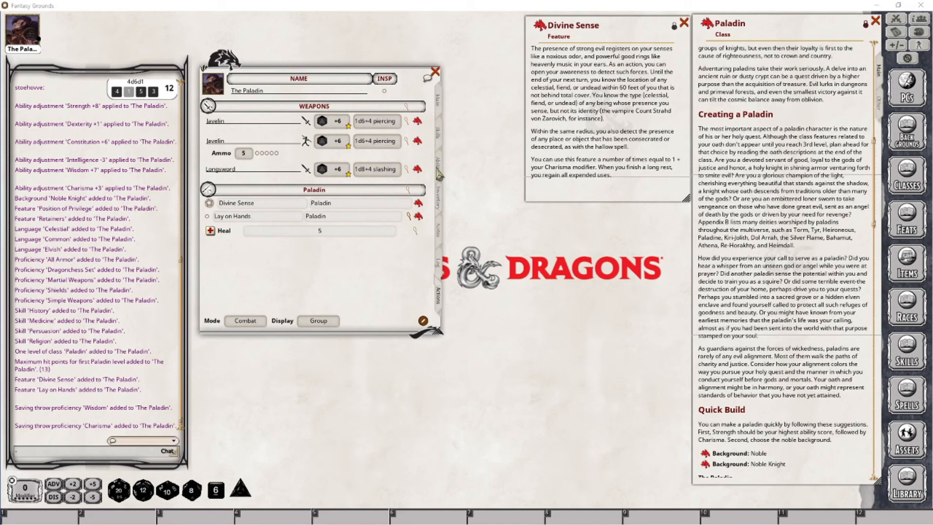
- Open the attack and damage details of the Longsword weapon and place them beside the character sheet
{"action": "left_click", "coordinate": [407, 169]}
{"action": "left_click_drag", "start_coordinate": [465, 218], "coordinate": [589, 224]}
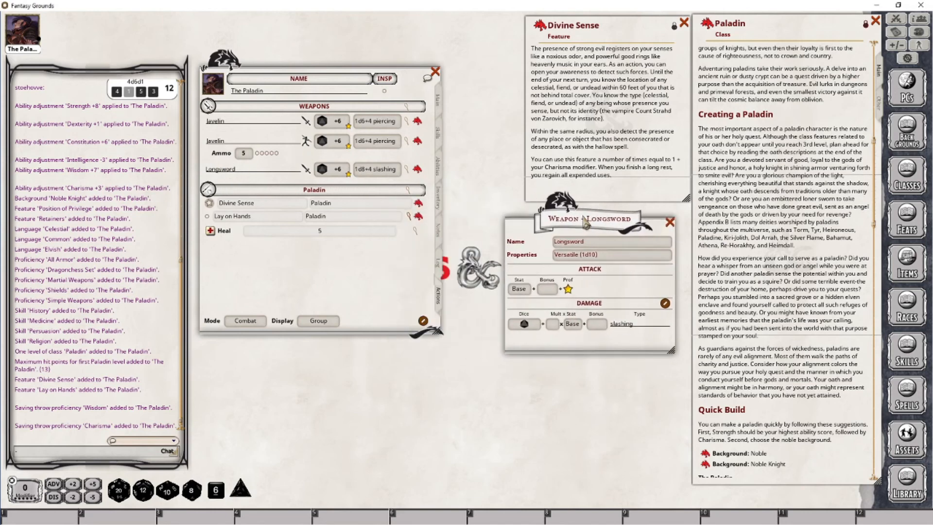
{"action": "right_click", "coordinate": [310, 270]}
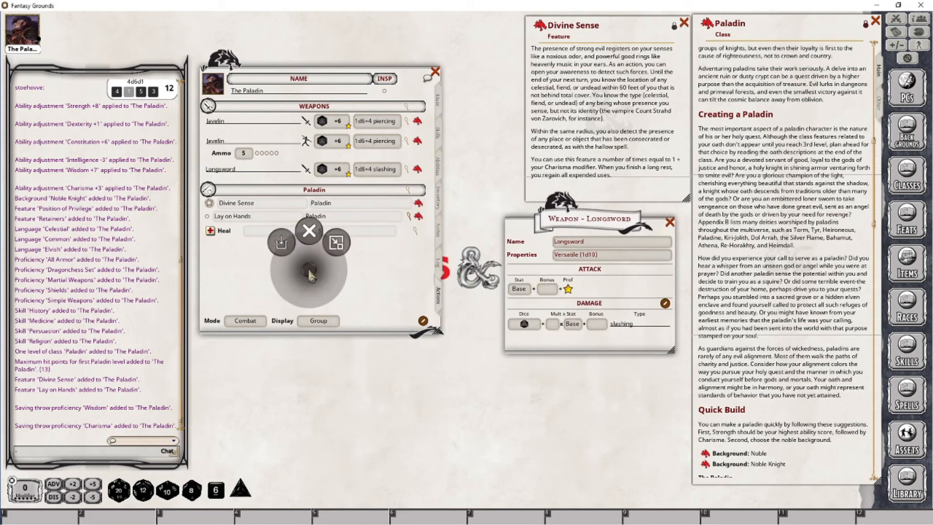
{"action": "left_click", "coordinate": [281, 285]}
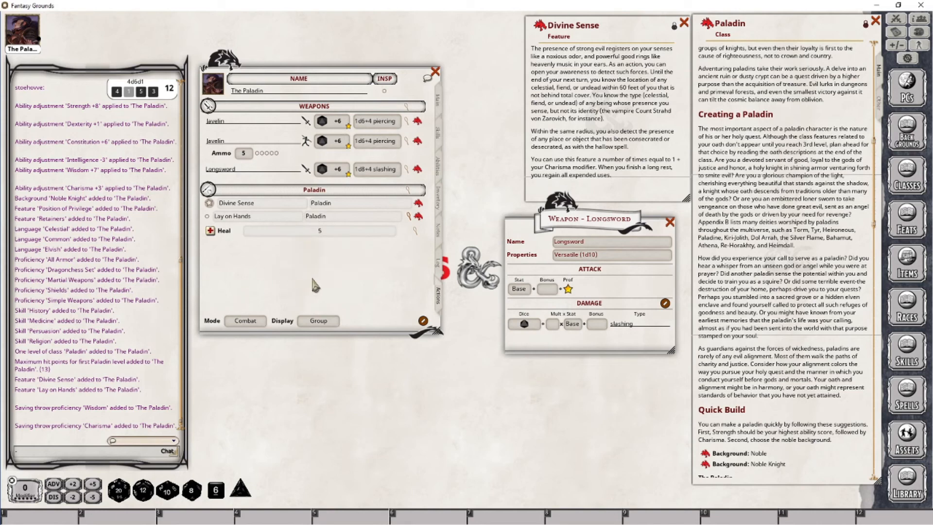
- Add a new power named "Longsword" and assign it to the group "Weapons"
{"action": "left_click", "coordinate": [423, 322]}
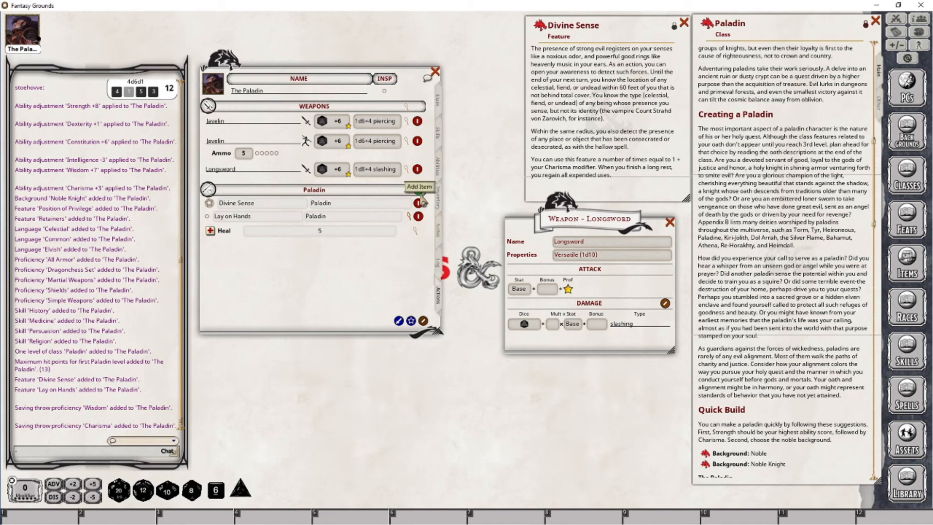
{"action": "left_click", "coordinate": [411, 321]}
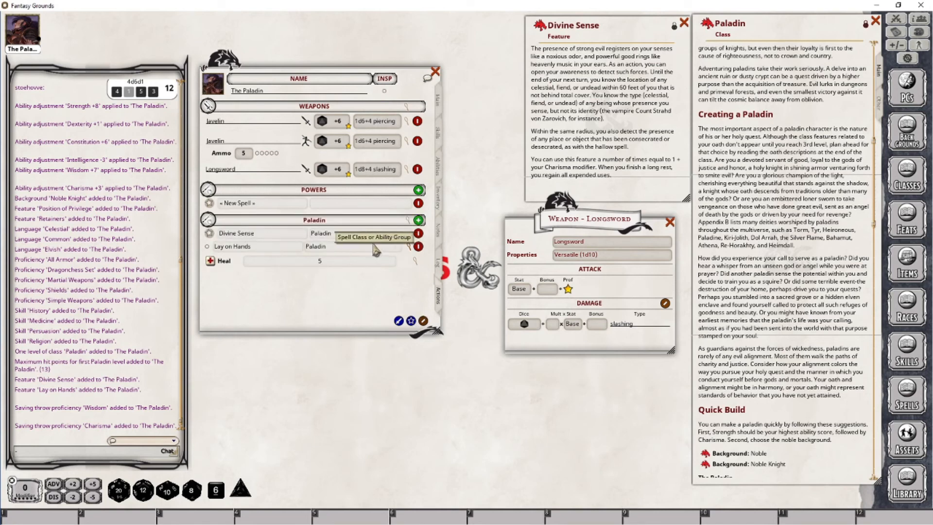
{"action": "left_click", "coordinate": [277, 204]}
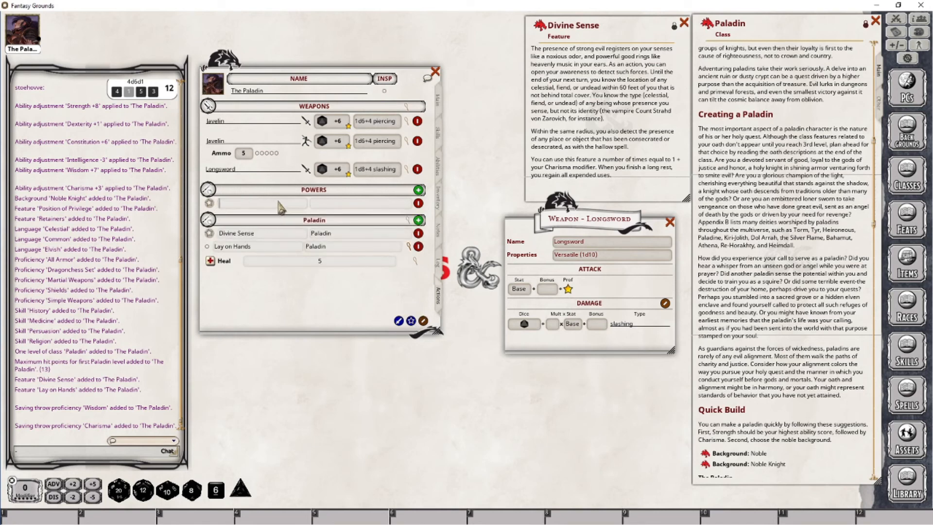
{"action": "type", "text": "Longsword"}
{"action": "left_click", "coordinate": [335, 205]}
{"action": "type", "text": "Weap"}
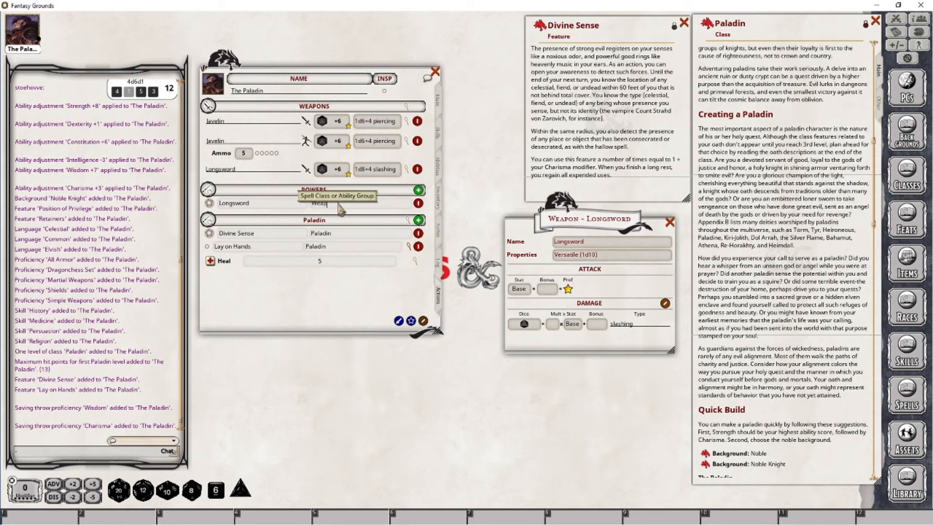
{"action": "type", "text": "ons"}
{"action": "key", "text": "Return"}
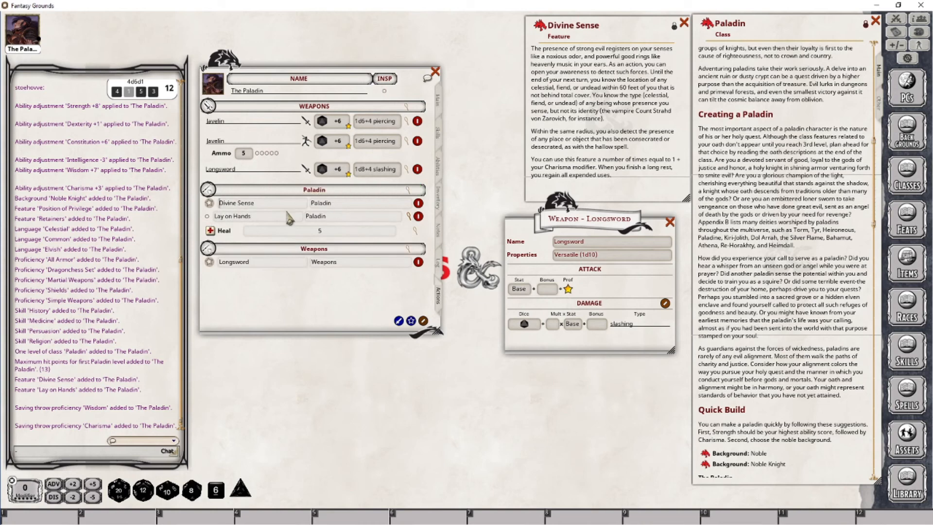
{"action": "left_click", "coordinate": [422, 320]}
- Add a Cast action to the Longsword power and set its attack to Melee with Ability as the base
{"action": "right_click", "coordinate": [304, 265]}
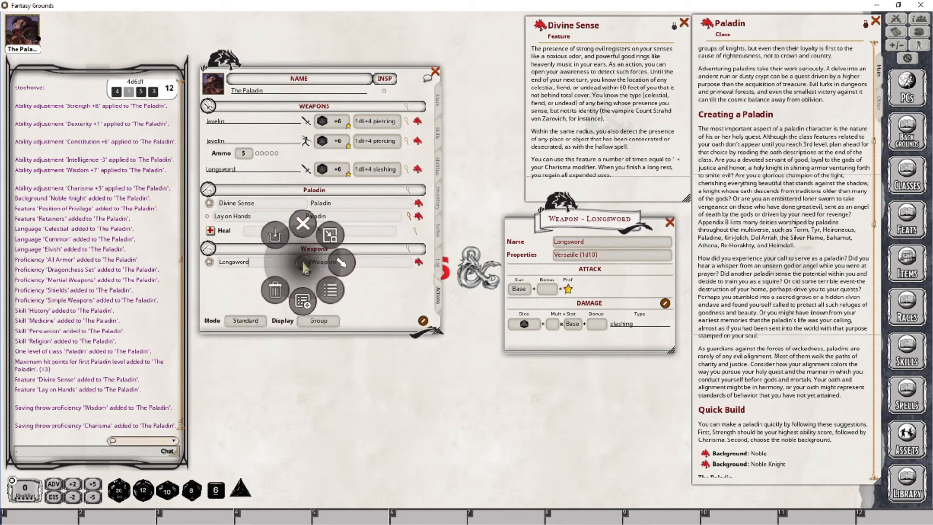
{"action": "left_click", "coordinate": [341, 263]}
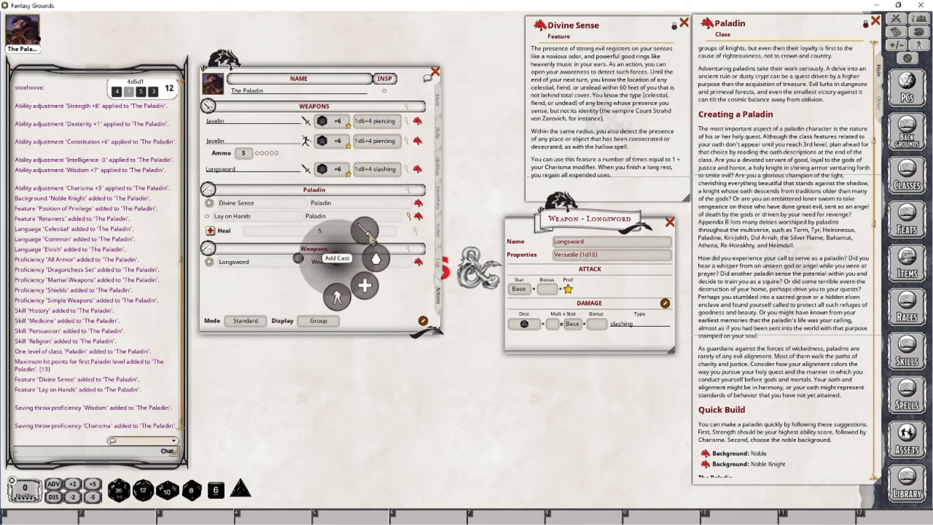
{"action": "left_click", "coordinate": [371, 239]}
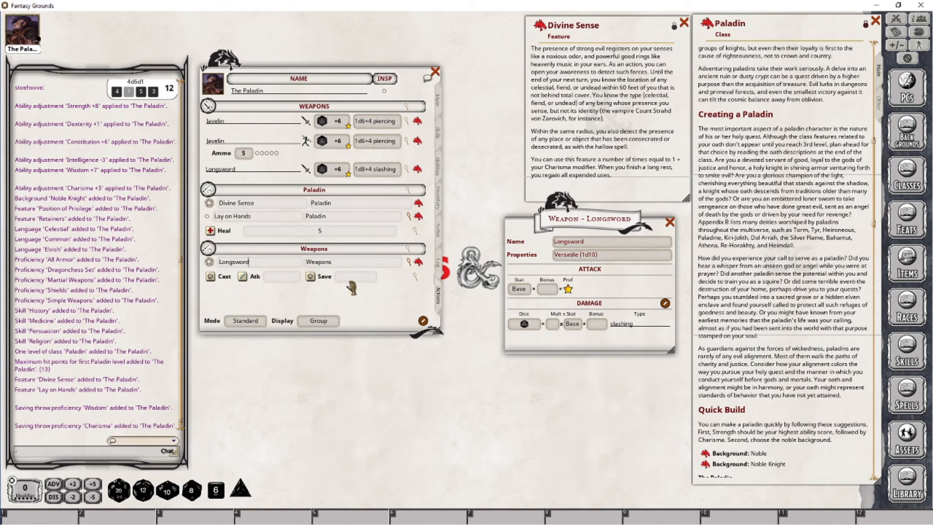
{"action": "left_click", "coordinate": [417, 277]}
{"action": "left_click_drag", "start_coordinate": [459, 225], "coordinate": [356, 343]}
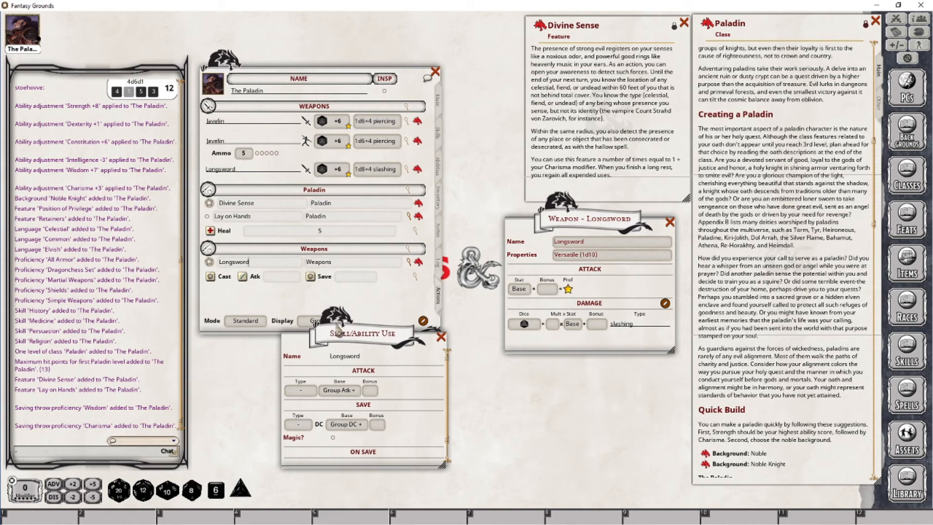
{"action": "left_click", "coordinate": [302, 390]}
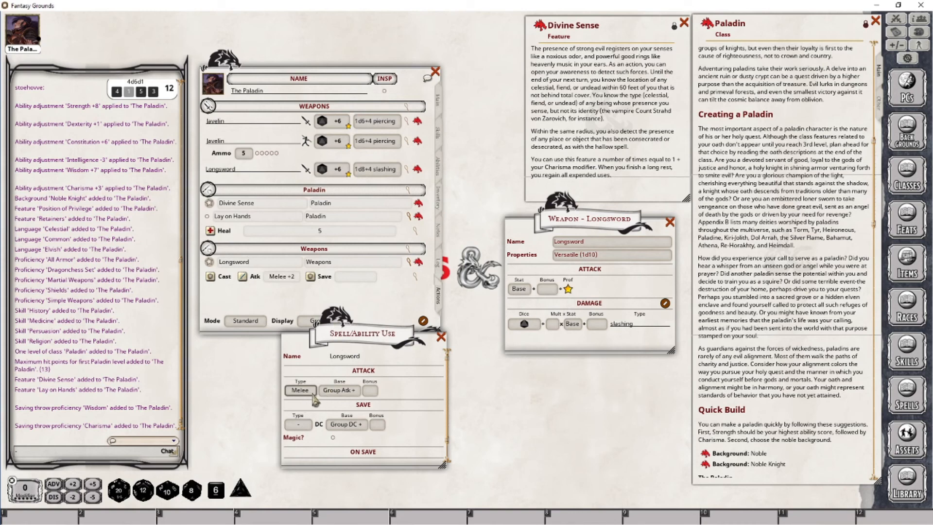
{"action": "left_click", "coordinate": [343, 390]}
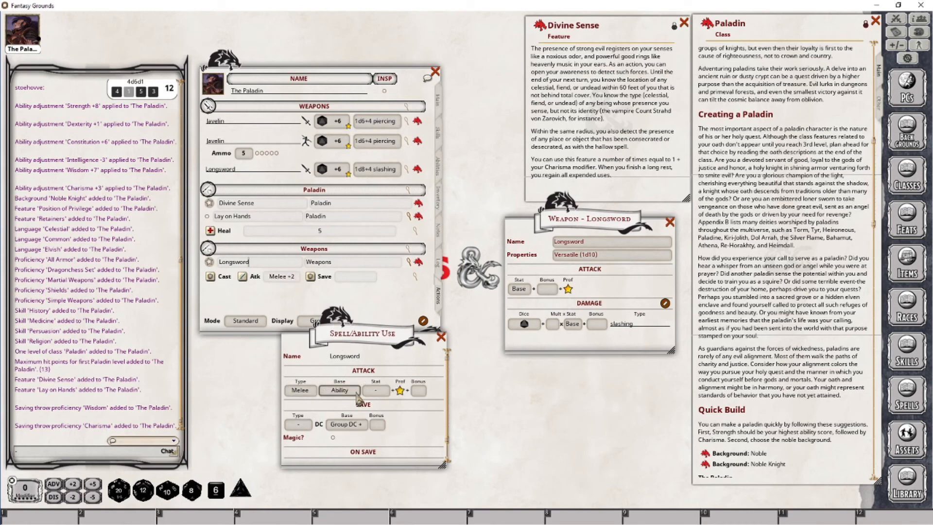
{"action": "left_click", "coordinate": [354, 393]}
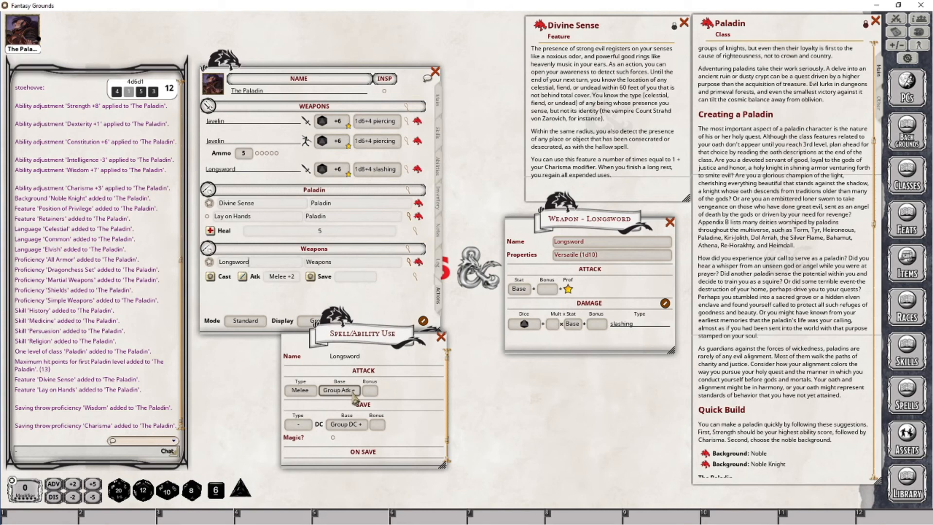
{"action": "left_click", "coordinate": [354, 394]}
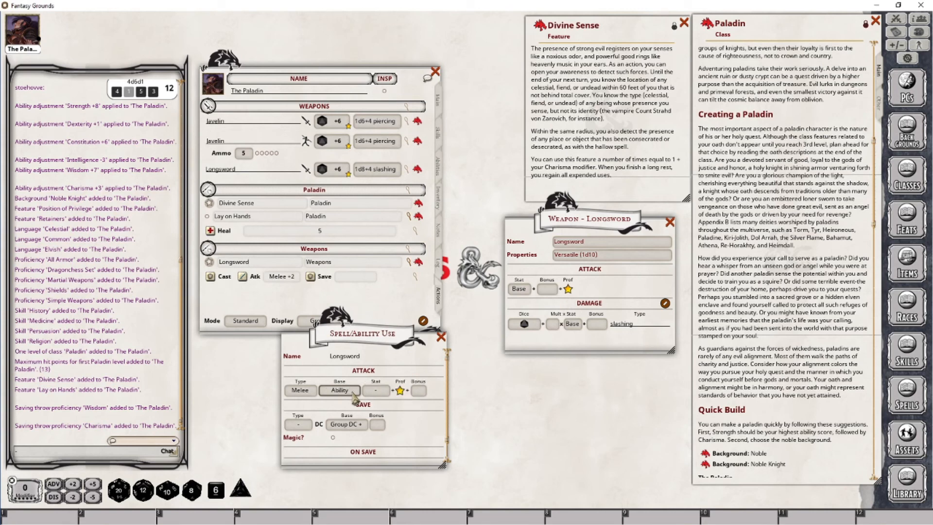
- Consult the Longsword item's details and set the power's attack stat to Str
{"action": "left_click", "coordinate": [376, 392]}
{"action": "left_click", "coordinate": [382, 395]}
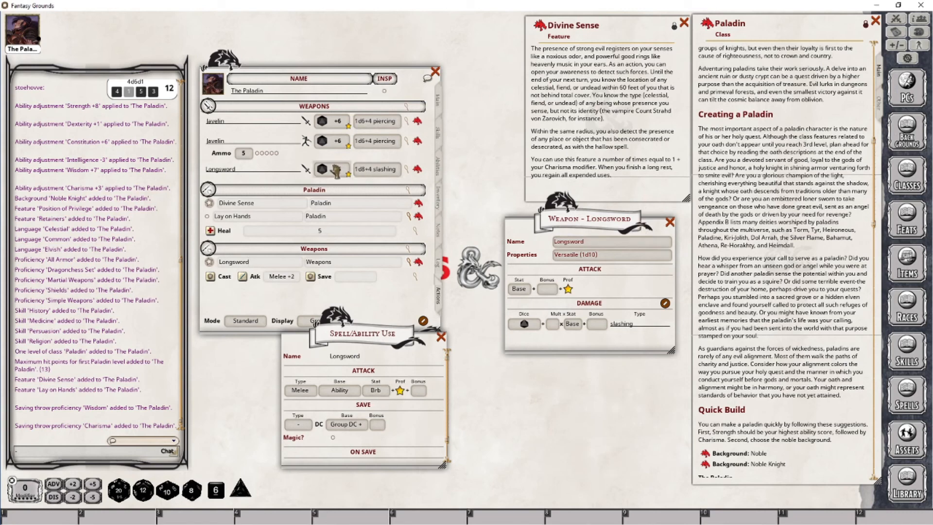
{"action": "left_click", "coordinate": [418, 169]}
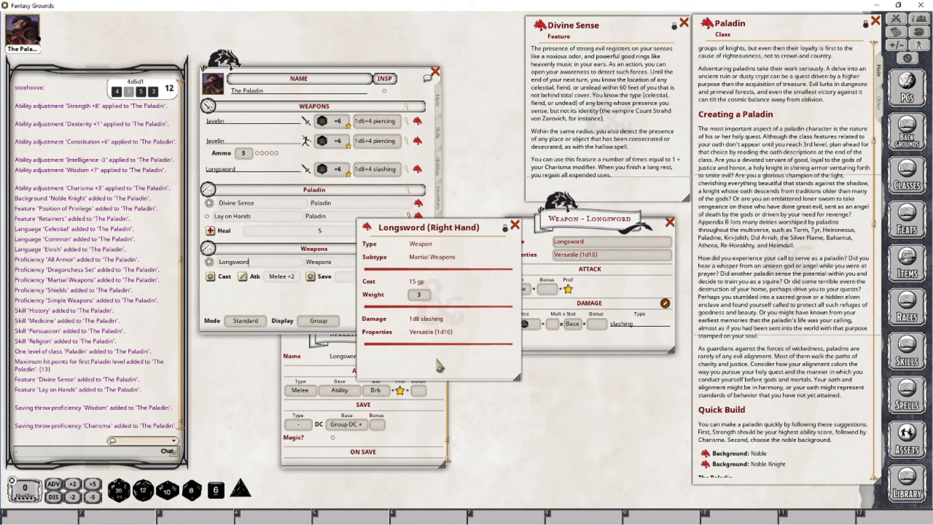
{"action": "left_click", "coordinate": [515, 225]}
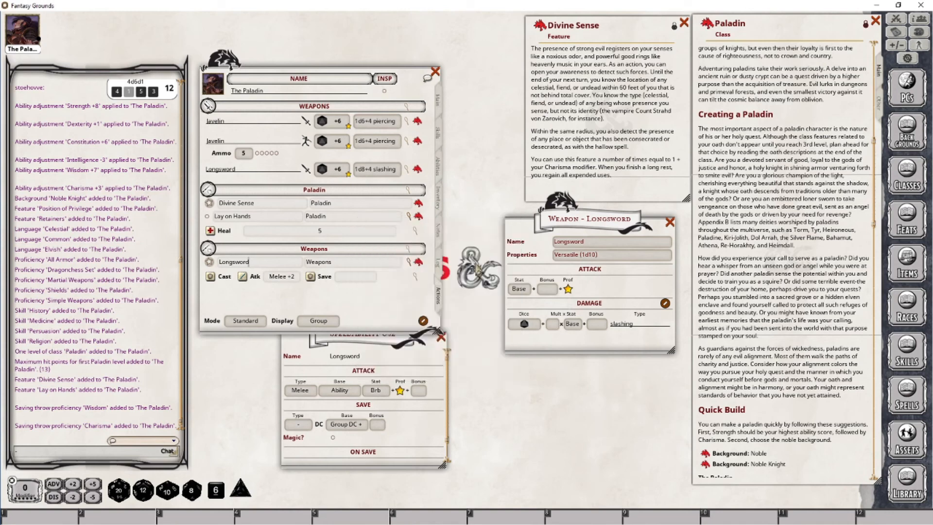
{"action": "left_click", "coordinate": [375, 394]}
{"action": "left_click", "coordinate": [374, 393]}
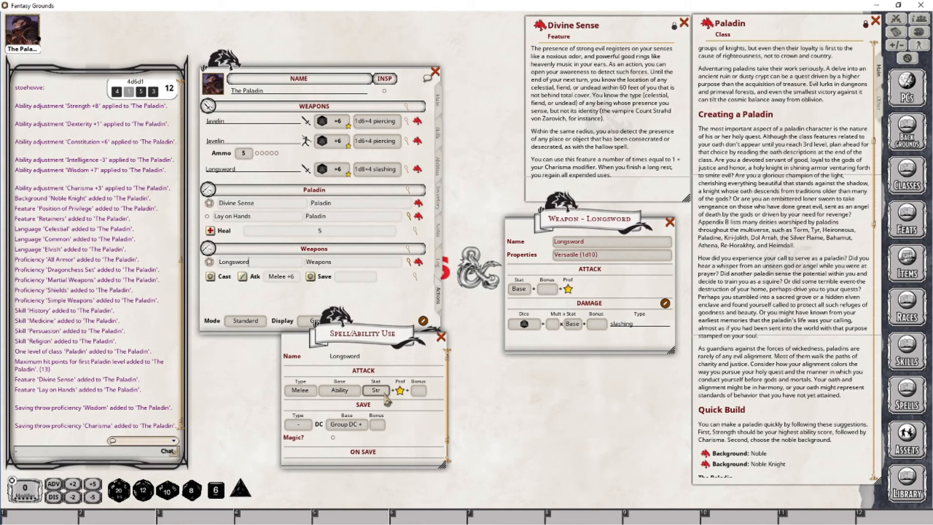
{"action": "left_click", "coordinate": [376, 391]}
{"action": "left_click", "coordinate": [441, 338]}
- Add a damage action to the Longsword power and create an empty damage entry in its settings
{"action": "right_click", "coordinate": [403, 276]}
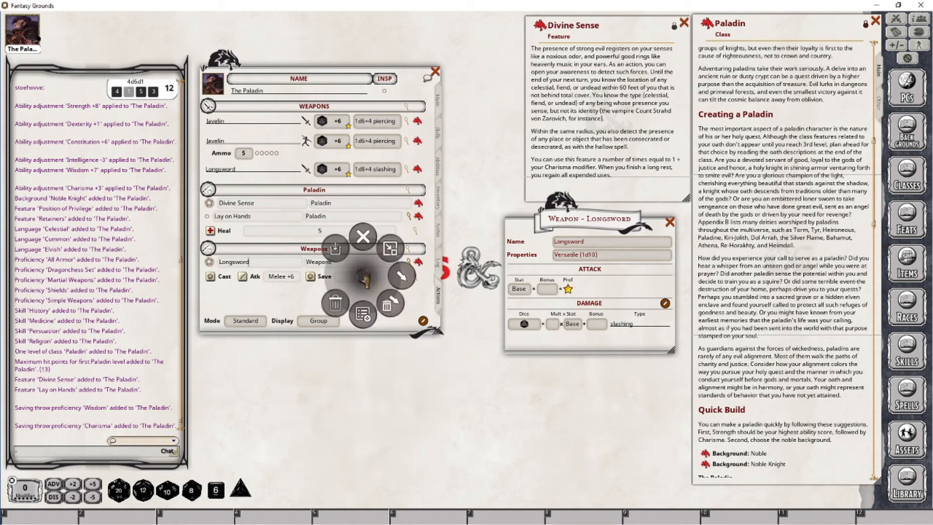
{"action": "left_click", "coordinate": [447, 282]}
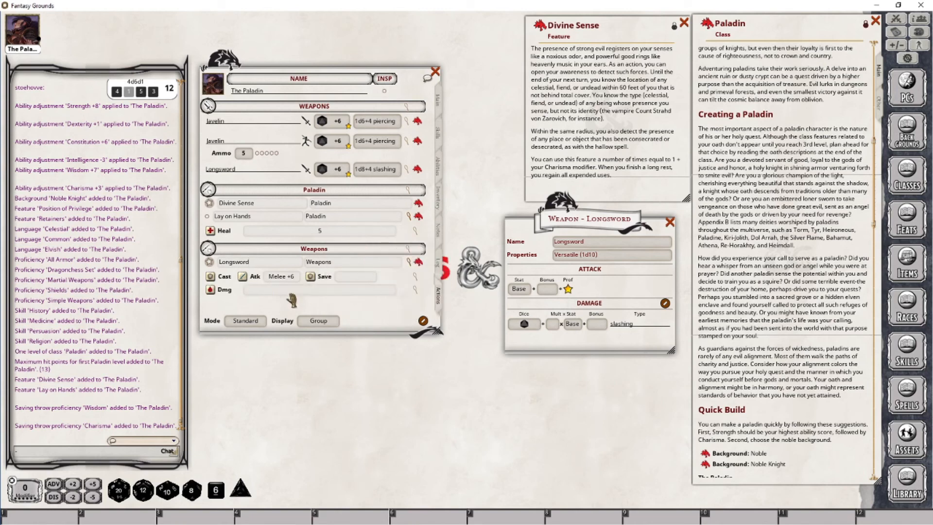
{"action": "left_click", "coordinate": [415, 292]}
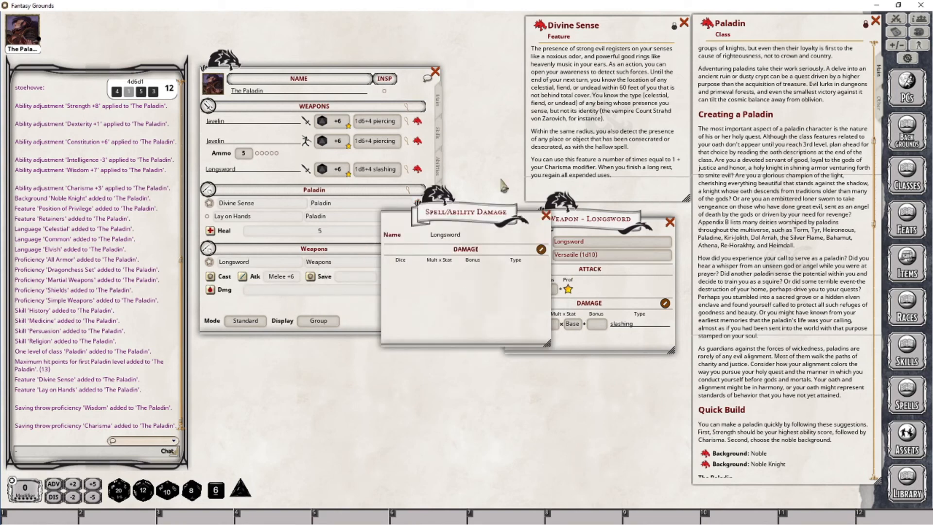
{"action": "left_click_drag", "start_coordinate": [473, 214], "coordinate": [406, 323]}
{"action": "left_click", "coordinate": [475, 352]}
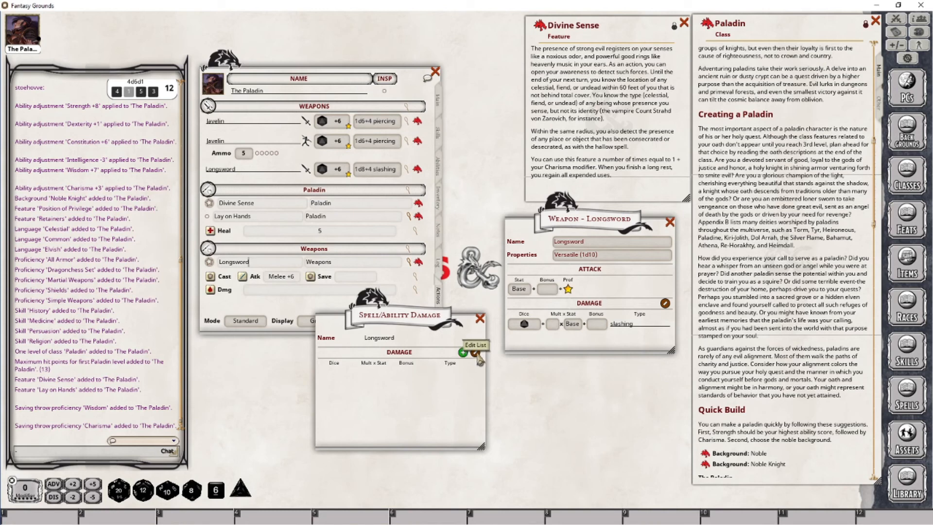
{"action": "left_click", "coordinate": [462, 352]}
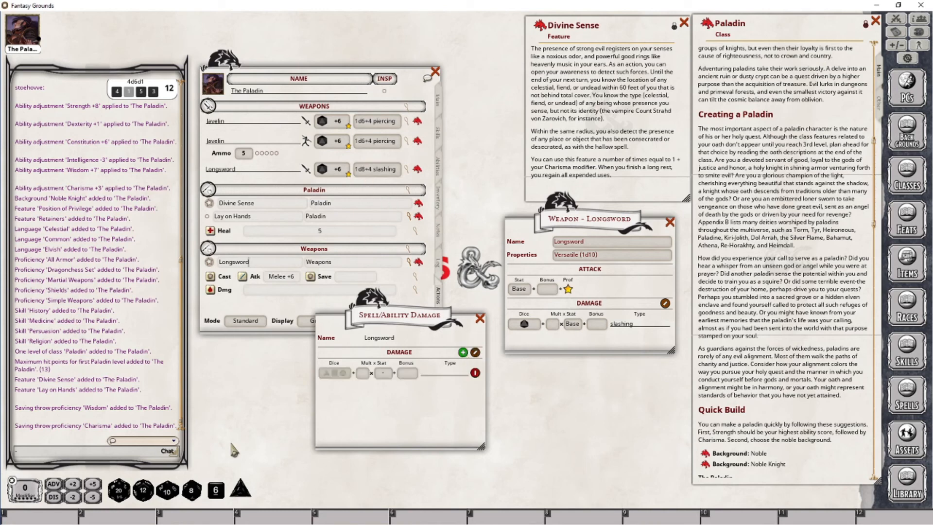
- Set the Longsword power's damage to one d10 plus the Str modifier with type "slashing"
{"action": "left_click_drag", "start_coordinate": [168, 493], "coordinate": [334, 374]}
{"action": "left_click", "coordinate": [386, 373]}
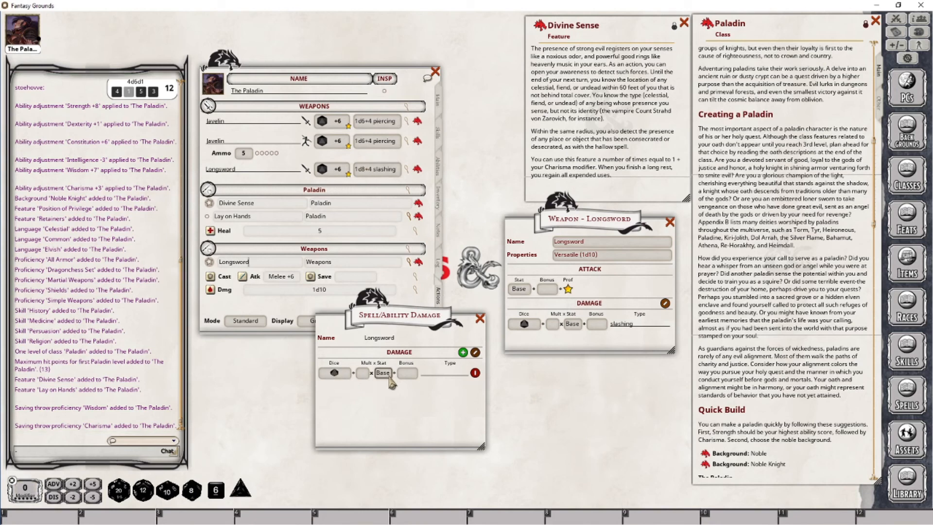
{"action": "left_click", "coordinate": [389, 378]}
{"action": "left_click", "coordinate": [439, 375]}
{"action": "type", "text": "slas"}
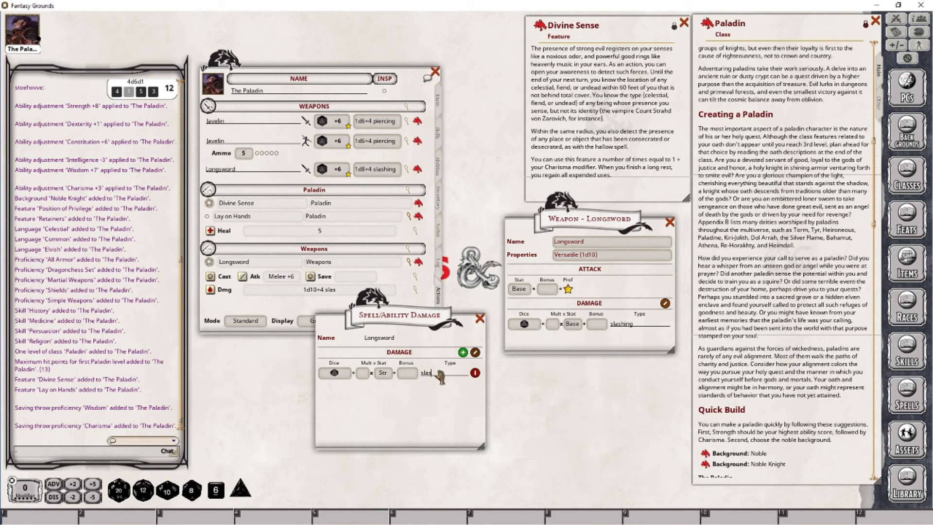
{"action": "type", "text": "hing"}
{"action": "left_click", "coordinate": [481, 319]}
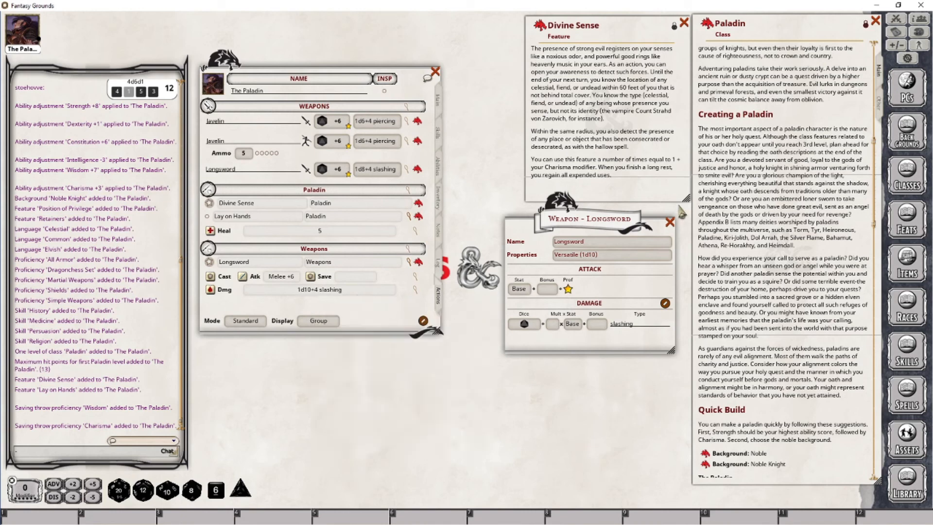
- Close the Longsword weapon details and roll the Longsword power's attack and damage into the chat
{"action": "left_click", "coordinate": [670, 221]}
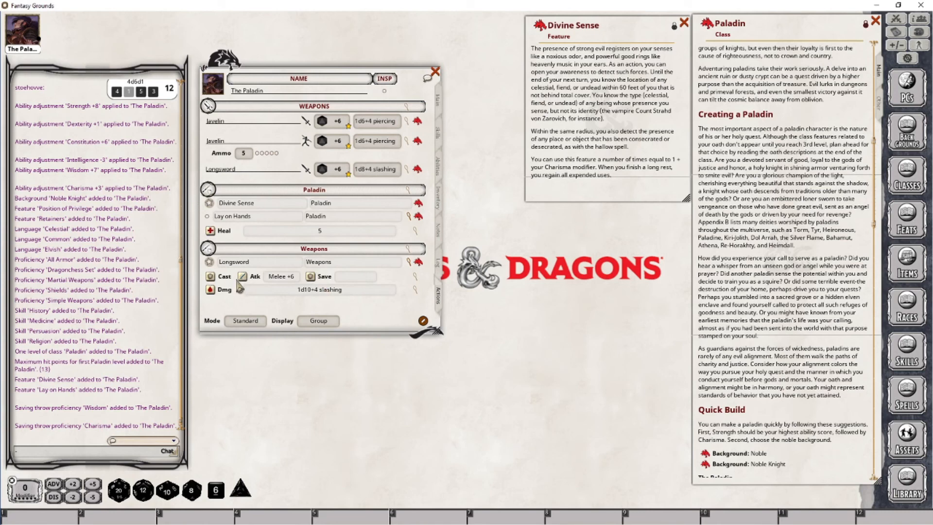
{"action": "left_click_drag", "start_coordinate": [243, 289], "coordinate": [132, 93]}
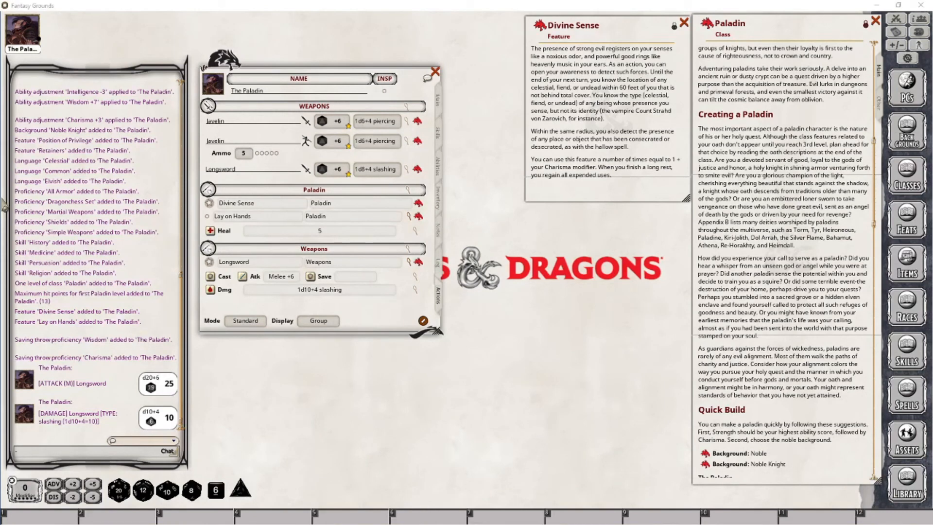
- Close the Divine Sense description and review the paladin's main statistics and personal notes
{"action": "left_click", "coordinate": [684, 22]}
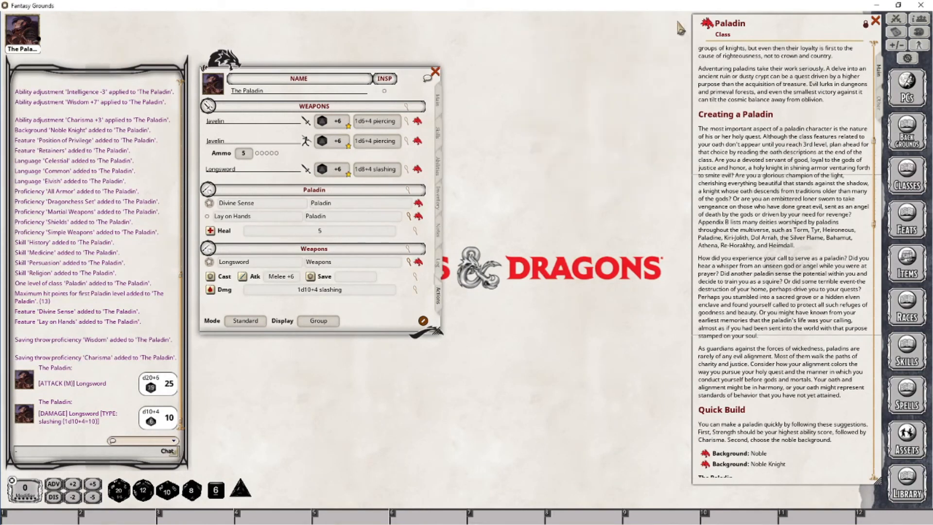
{"action": "left_click", "coordinate": [440, 101]}
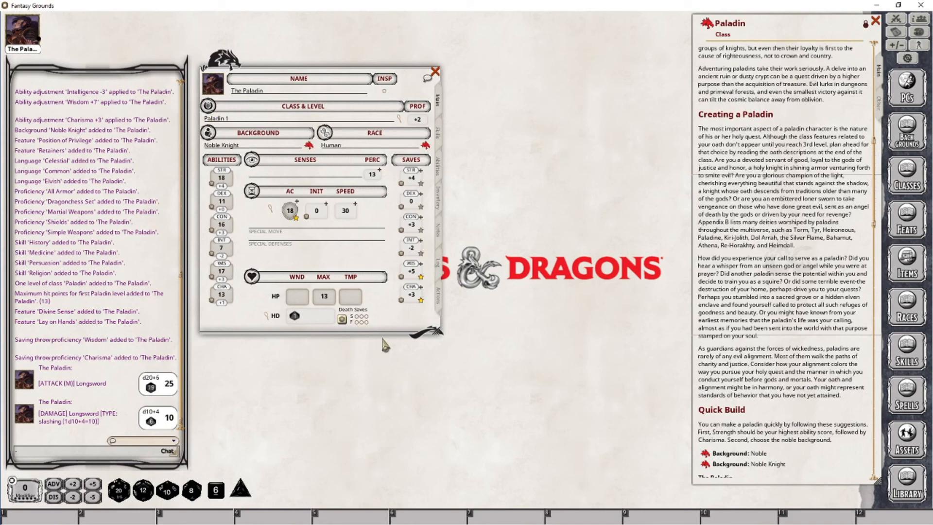
{"action": "left_click", "coordinate": [440, 229]}
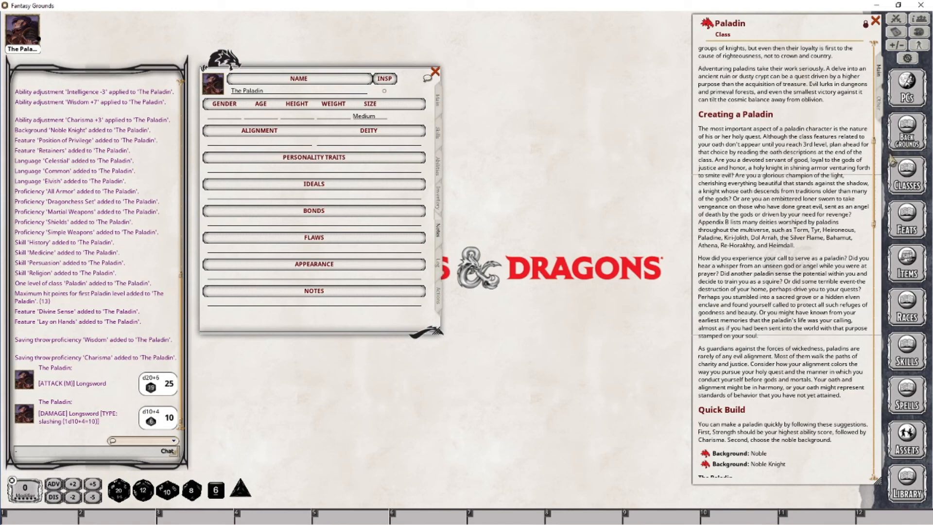
- Examine the Paladin class's equipment, features and Sacred Oaths alongside the character's own features, proficiencies and main statistics
{"action": "left_click_drag", "start_coordinate": [877, 168], "coordinate": [876, 446]}
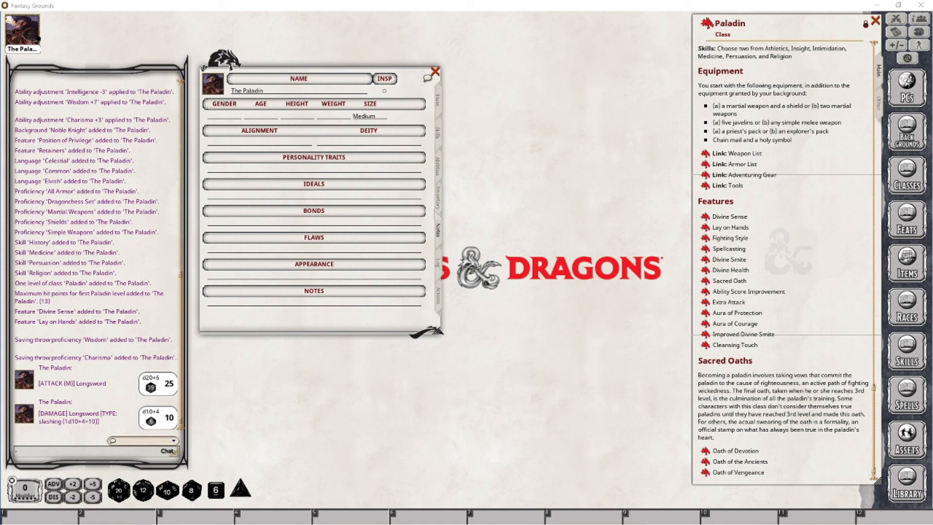
{"action": "left_click", "coordinate": [439, 167]}
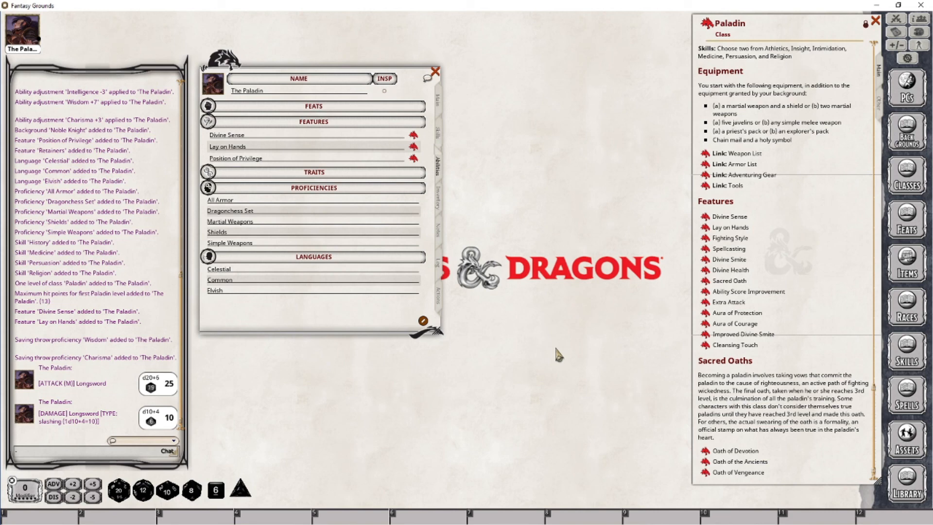
{"action": "left_click", "coordinate": [438, 100]}
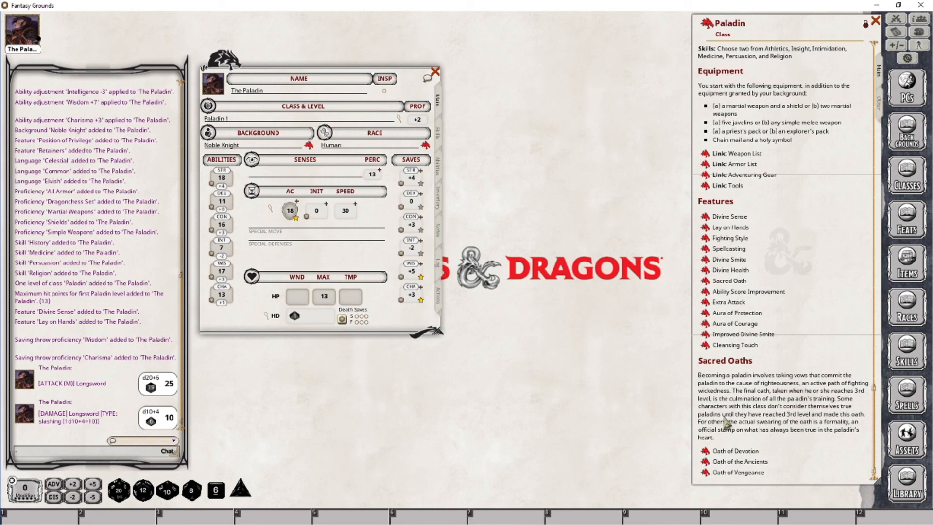
{"action": "left_click", "coordinate": [439, 171]}
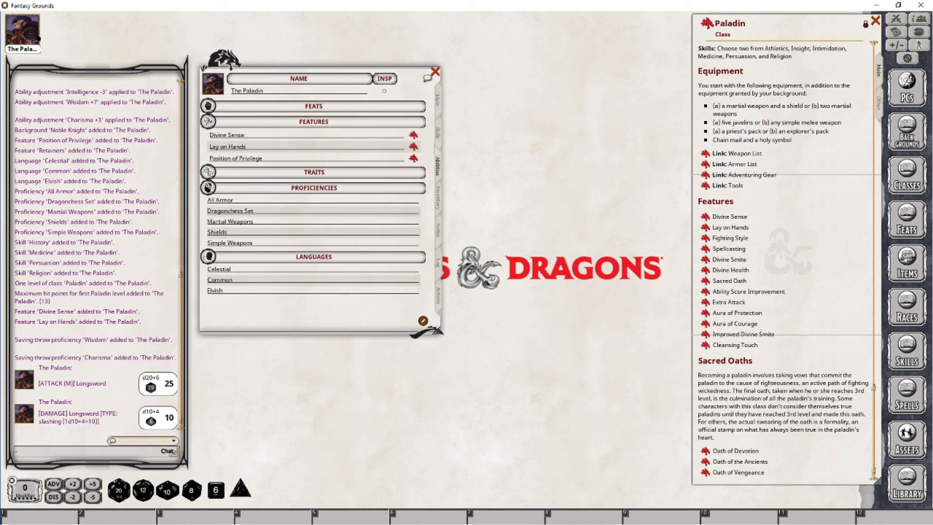